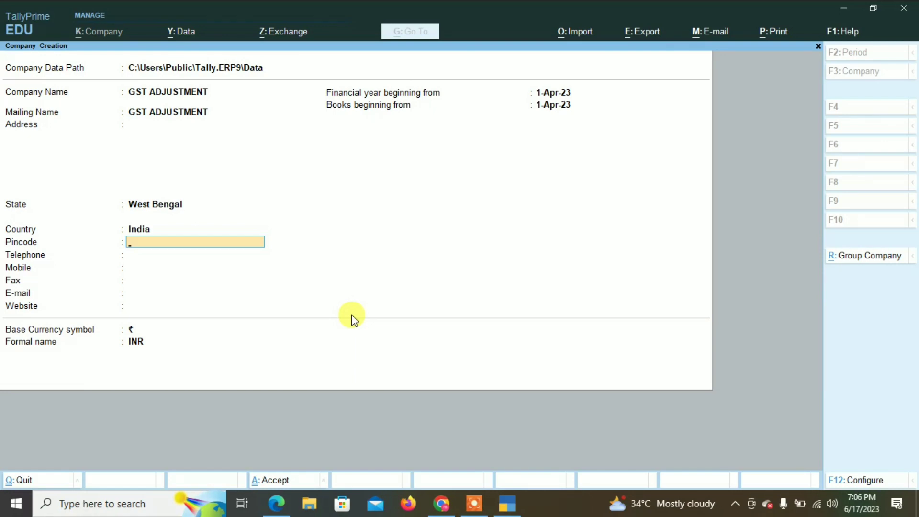
Leave the remaining contact fields blank and save the new company GST ADJUSTMENT
key("Return")
key("Return")
key("Return")
key("Return")
key("Return")
key("Return")
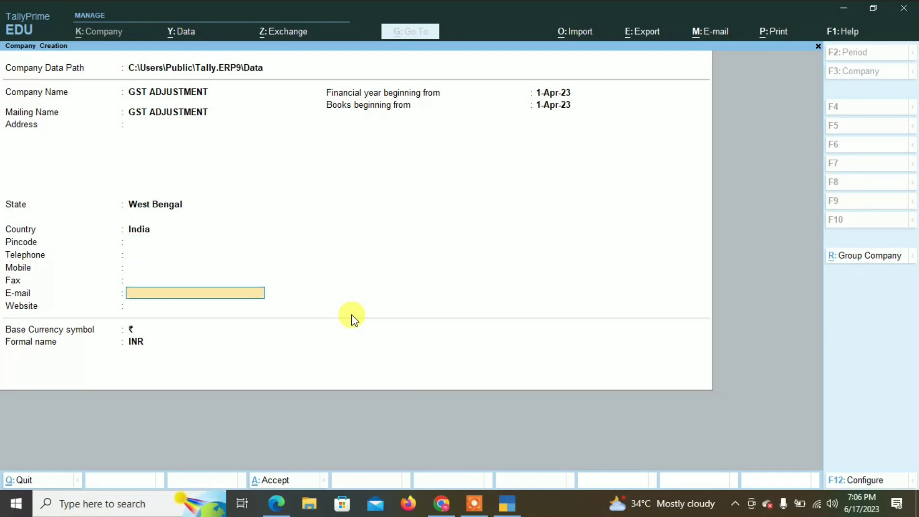
key("ctrl")
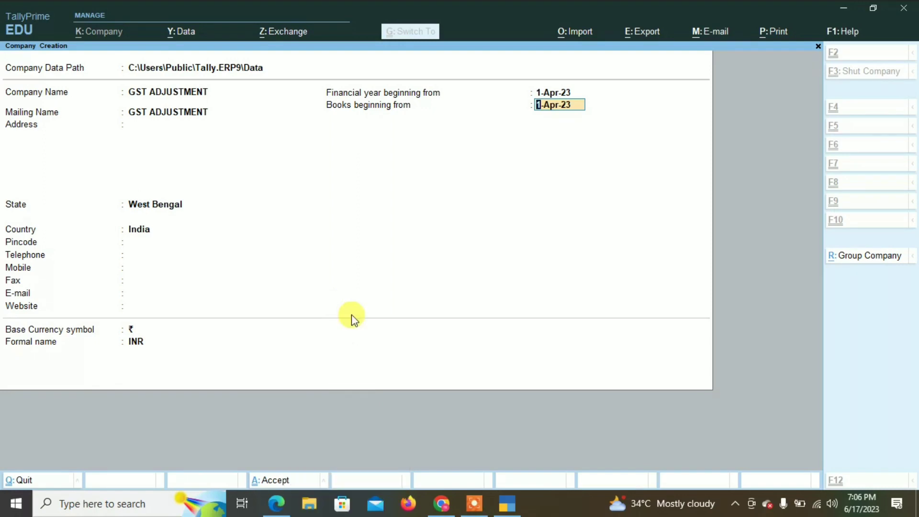
key("ctrl+a")
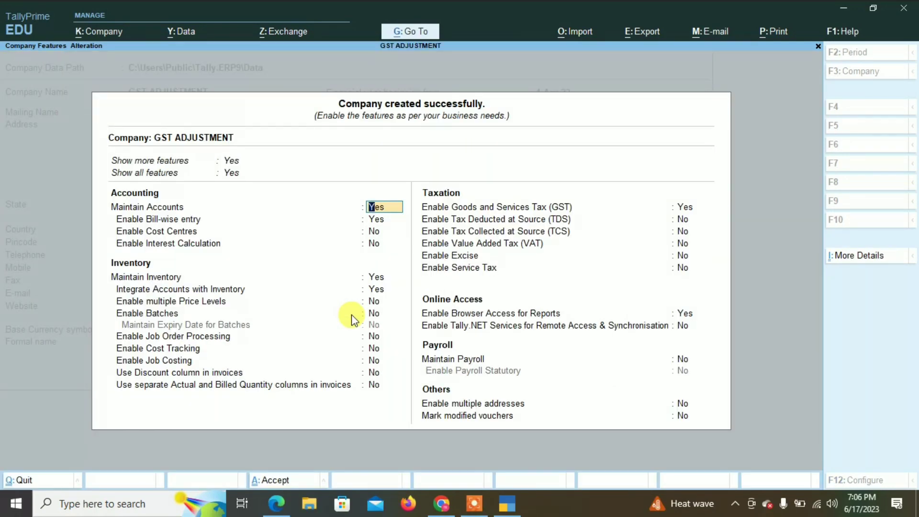
Enable Goods and Services Tax (GST) in the company features and open the company's GST details
key("Return")
key("Return")
key("Return")
key("Return")
key("Return")
key("Return")
key("Return")
key("Return")
key("Return")
key("Return")
key("Return")
key("Return")
key("Return")
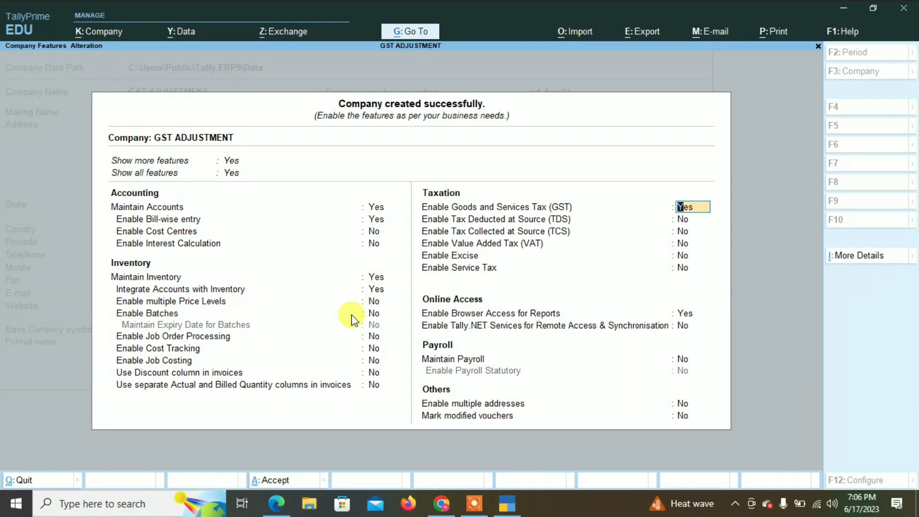
type("Y")
key("Return")
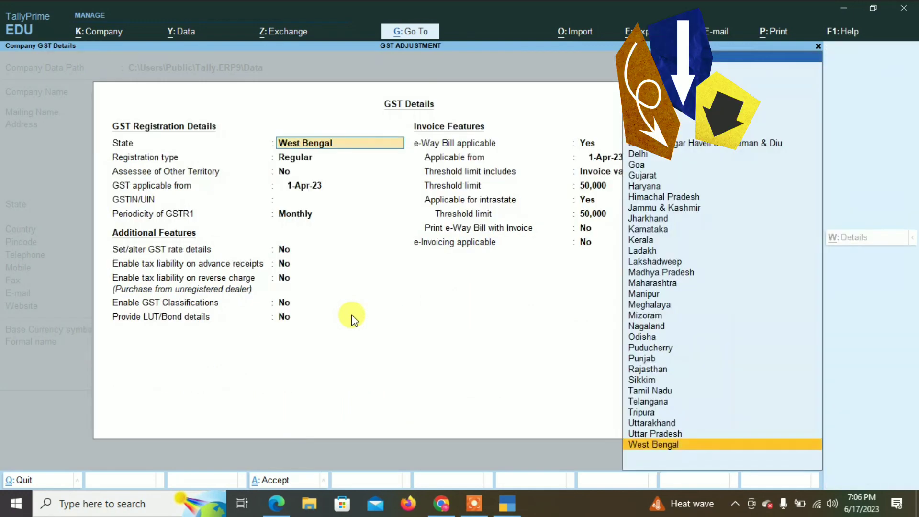
Accept the GST details with state West Bengal, Regular registration and Monthly GSTR1 periodicity, and save the company features
key("Return")
key("Return")
key("Return")
key("Return")
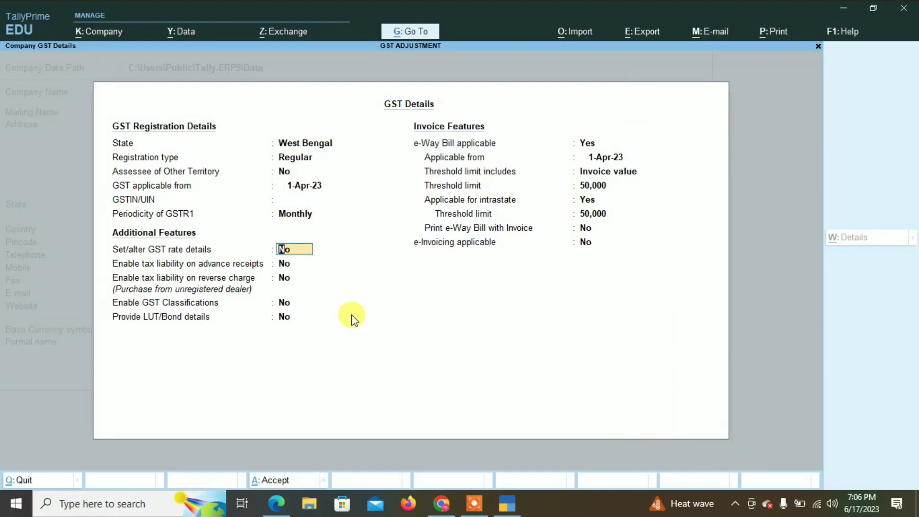
key("Return")
key("Return")
key("Return")
key("Return")
key("Return")
key("Return")
key("Return")
key("Return")
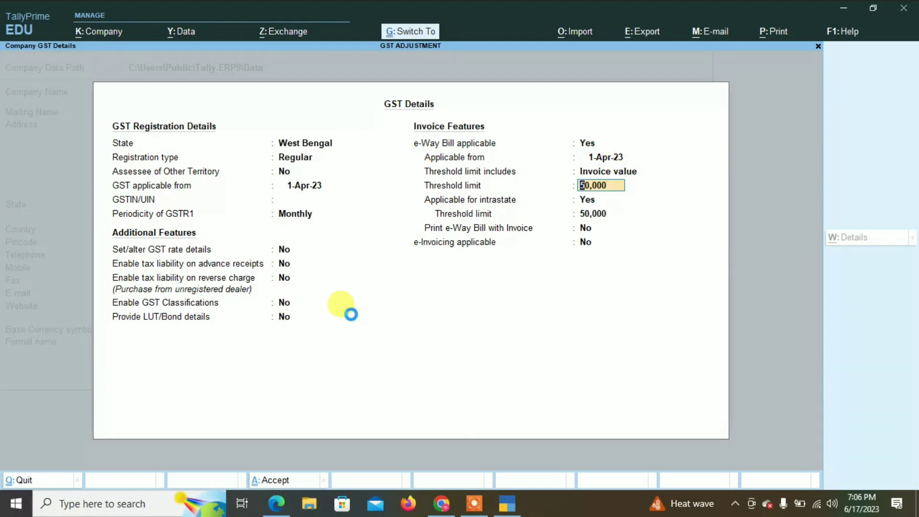
key("ctrl+a")
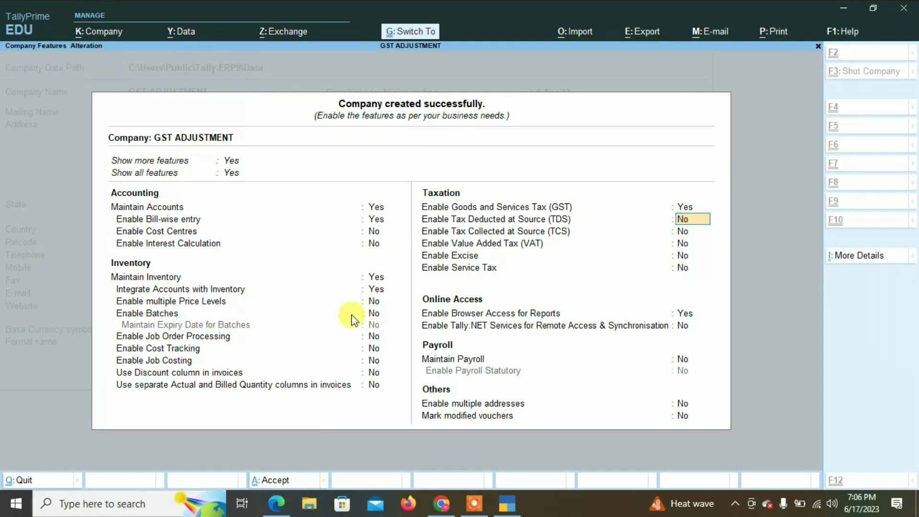
key("ctrl+a")
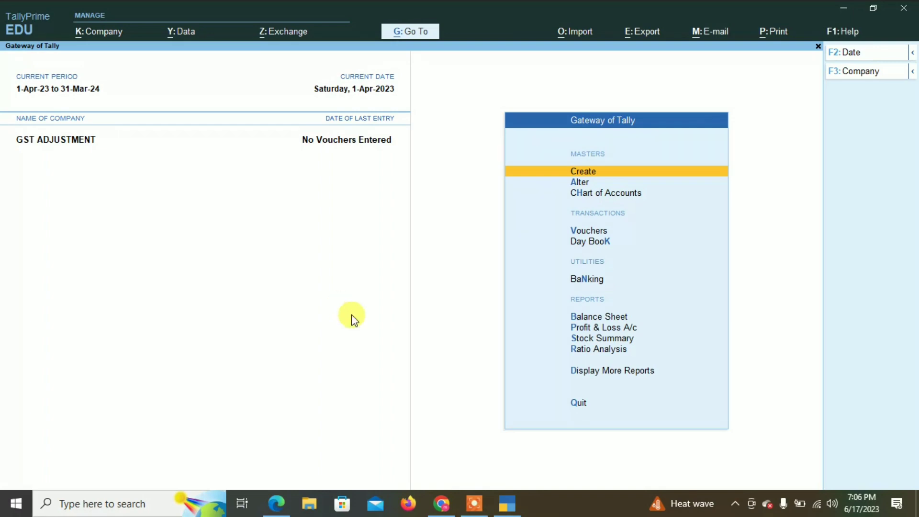
Start a new ledger named PURCHASE A/C and place it under the Purchase Accounts group
key("Return")
key("Down")
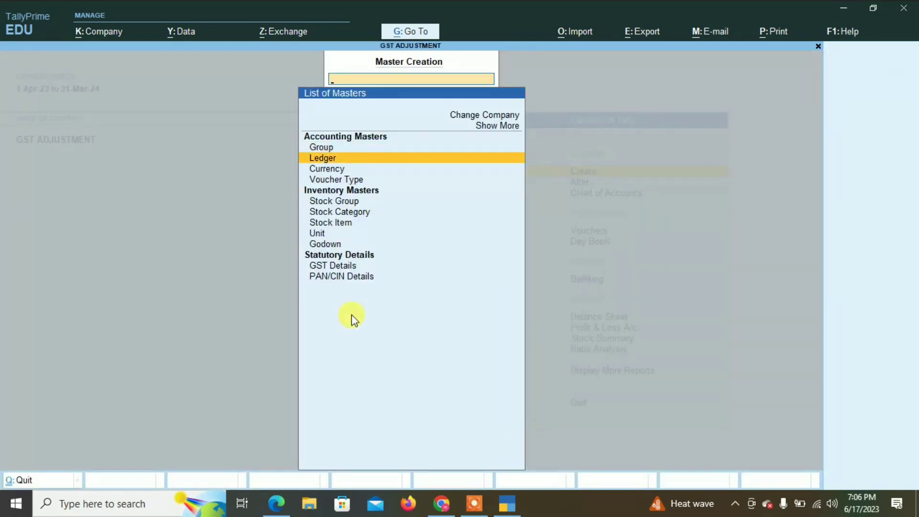
key("Return")
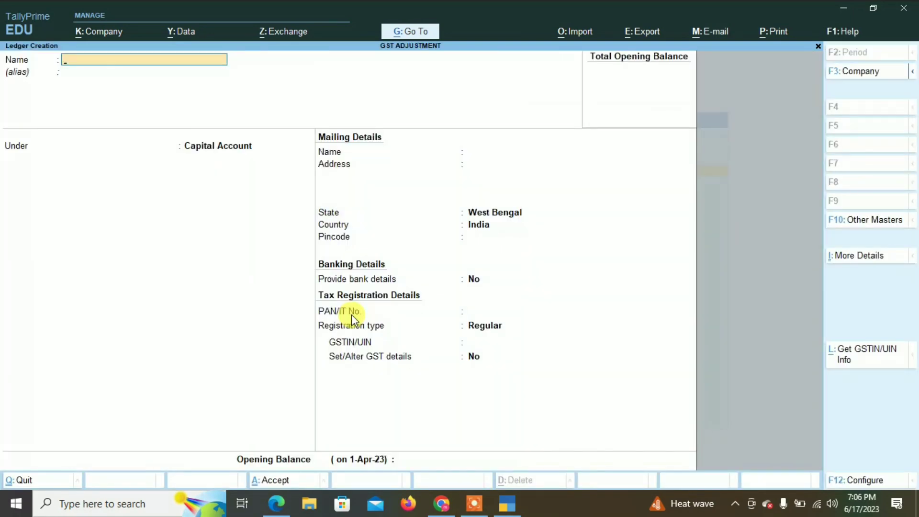
type("PURCHASE A/C")
key("Return")
key("Return")
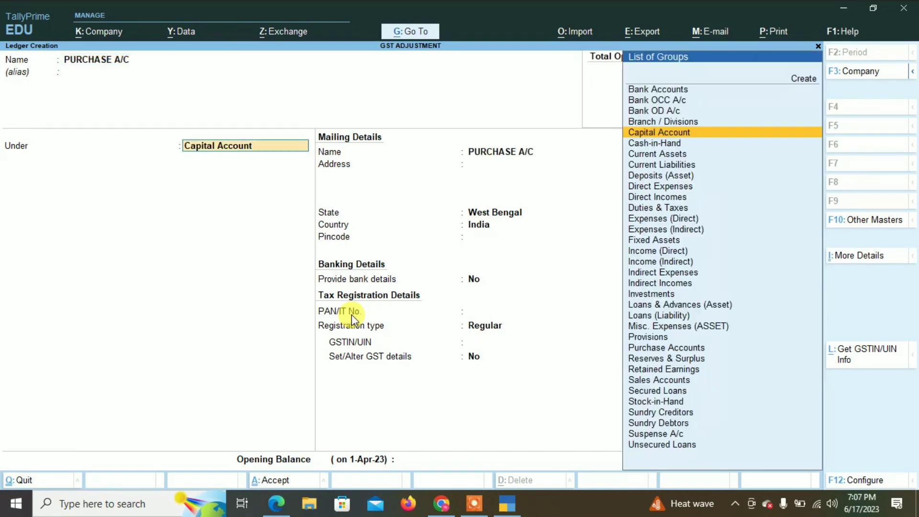
type("PUR")
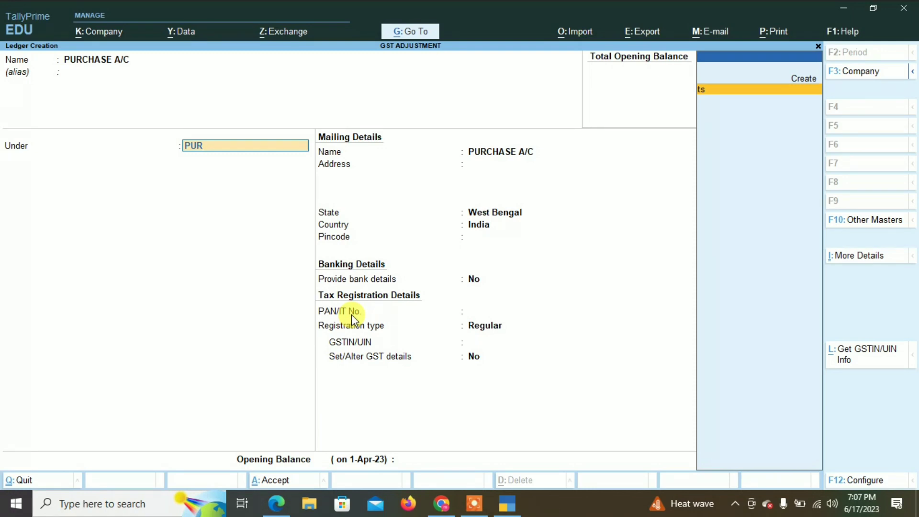
key("BackSpace")
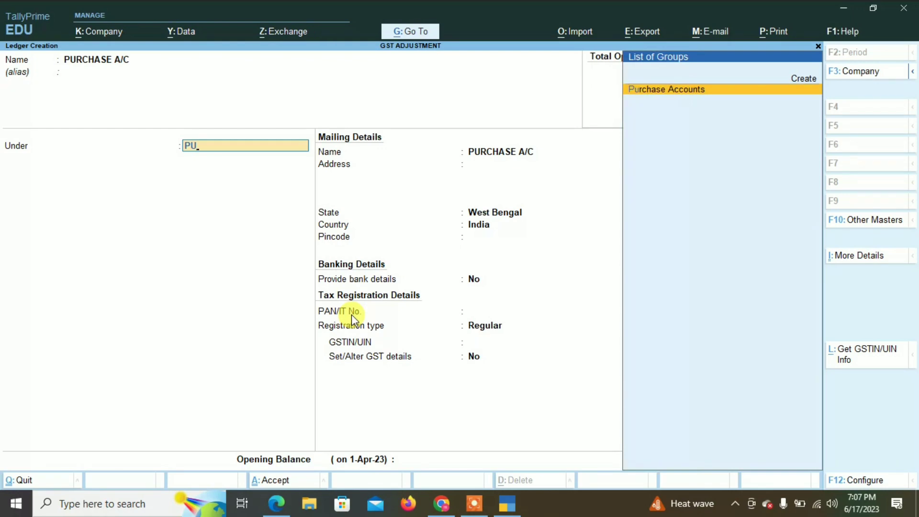
key("Return")
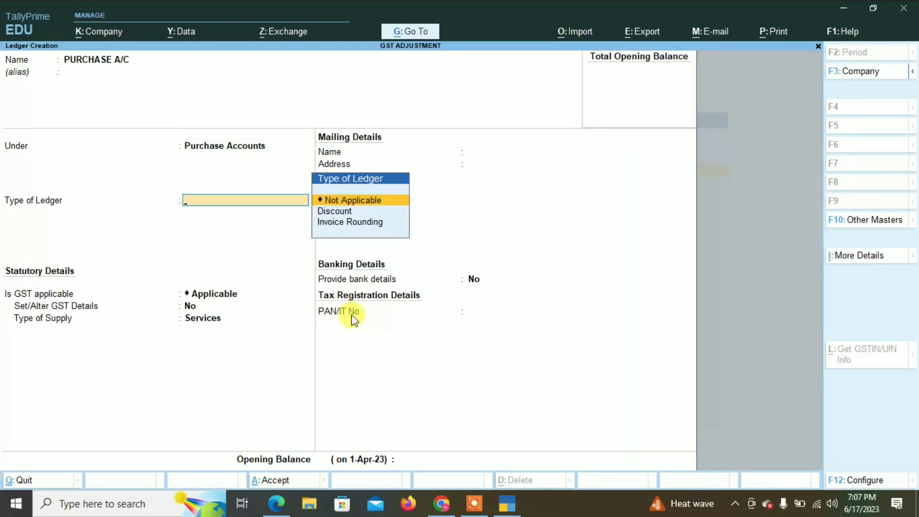
Set the purchase ledger's type to Not Applicable, GST to Applicable and type of supply to Goods, and save it
key("Return")
key("Return")
key("Return")
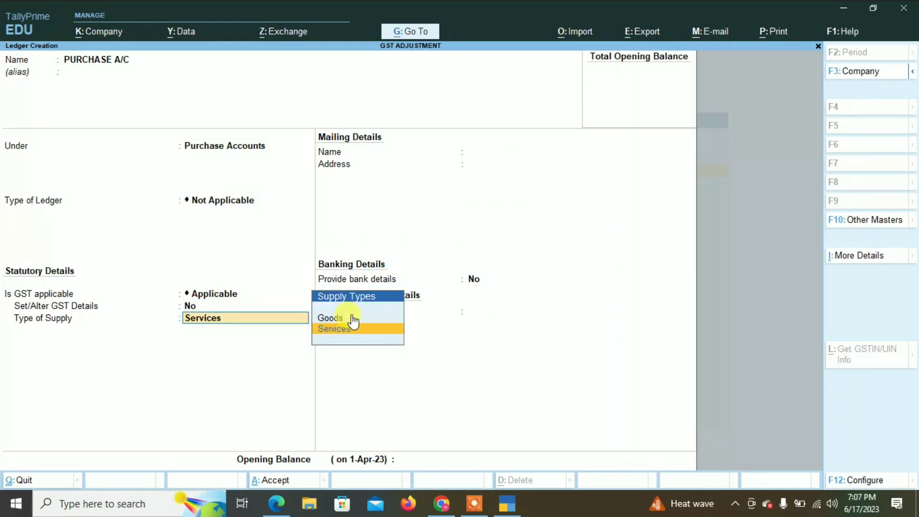
left_click(353, 319)
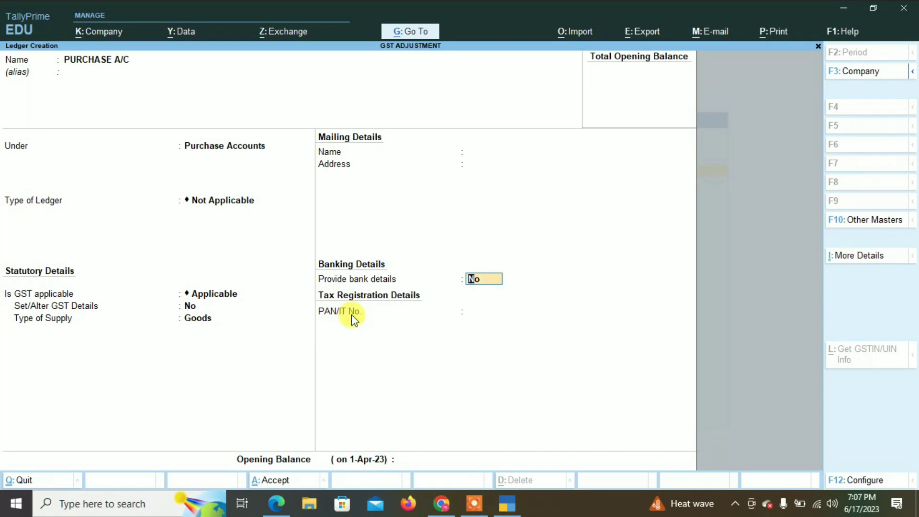
key("ctrl+a")
Create the ledger SALES A/C under Sales Accounts with GST Applicable and type of supply Goods
type("SALES A/C")
key("Return")
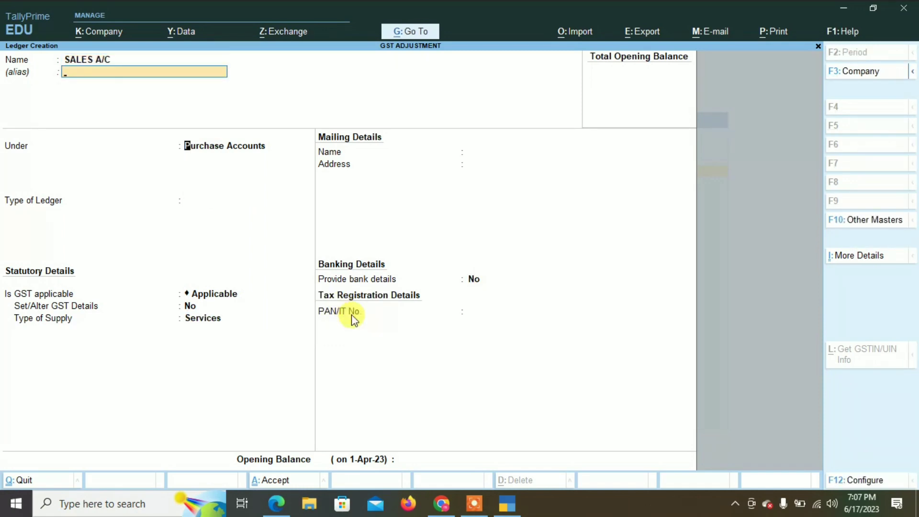
key("Return")
type("SA")
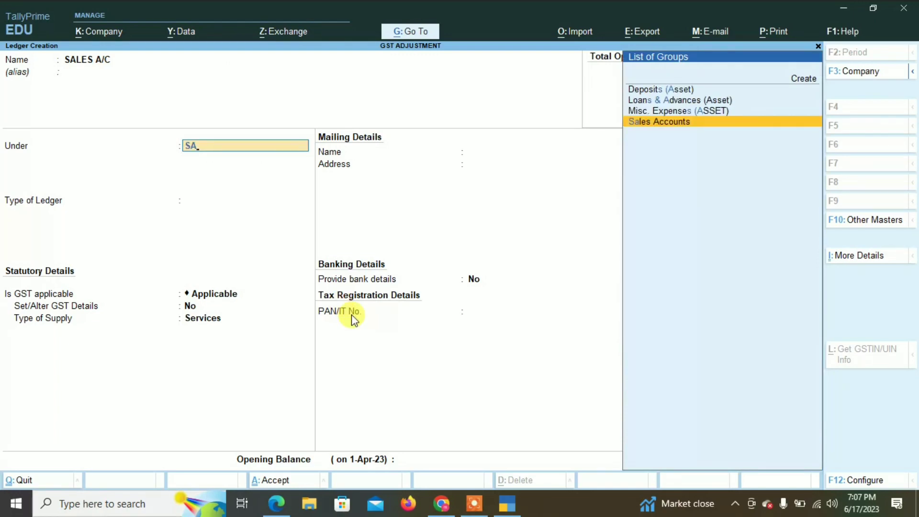
key("Return")
key("Return")
key("Return")
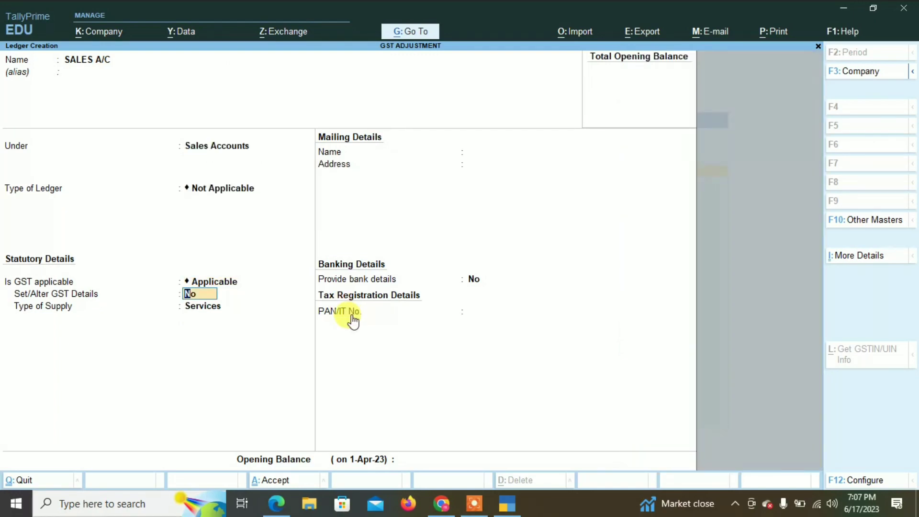
key("Return")
type("G")
key("Return")
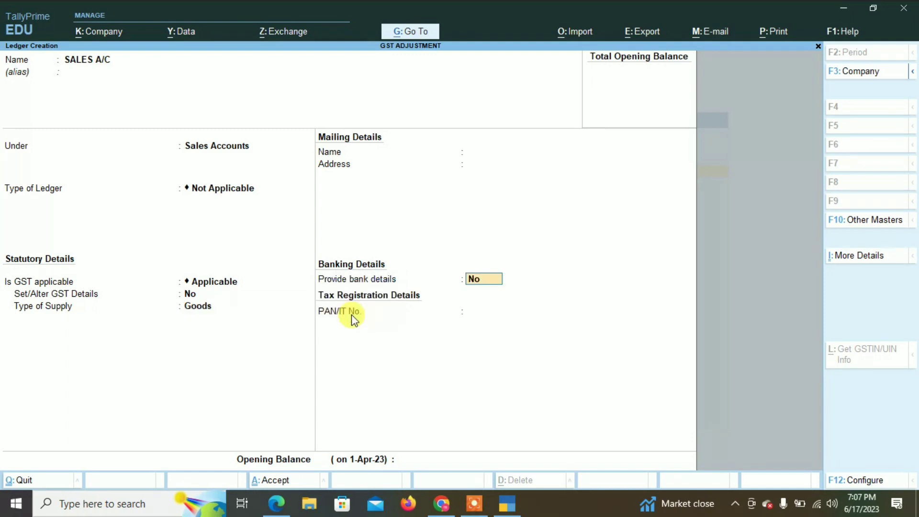
key("Return")
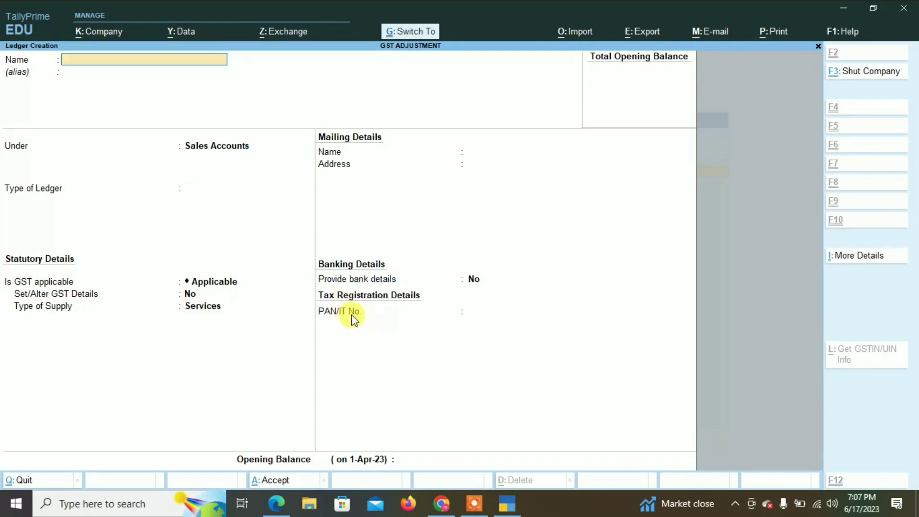
type("OU")
key("BackSpace")
key("BackSpace")
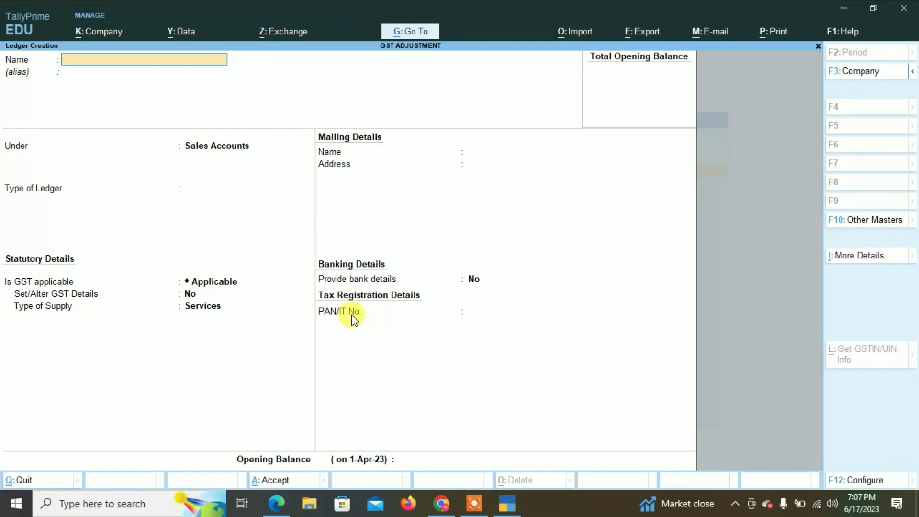
Create the ledger OUTPUT CGST under Duties & Taxes with duty type GST and tax type Central Tax
type("OUTPUT CGSGT")
key("BackSpace")
key("BackSpace")
type("T")
key("Return")
key("Return")
type("DUT")
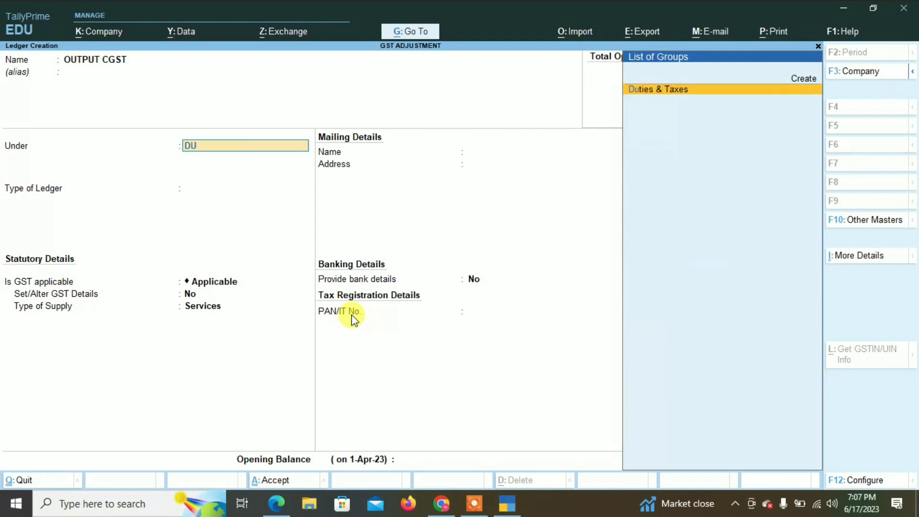
key("Return")
key("Up")
key("Return")
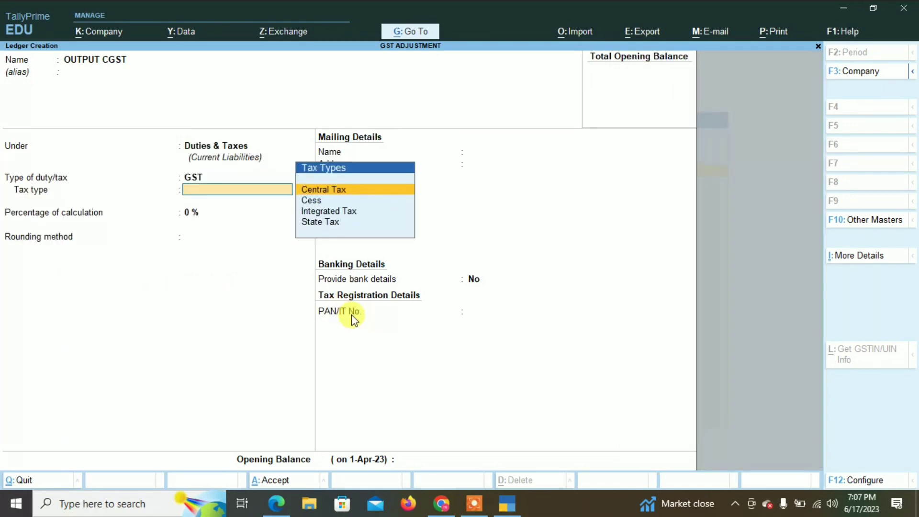
key("Return")
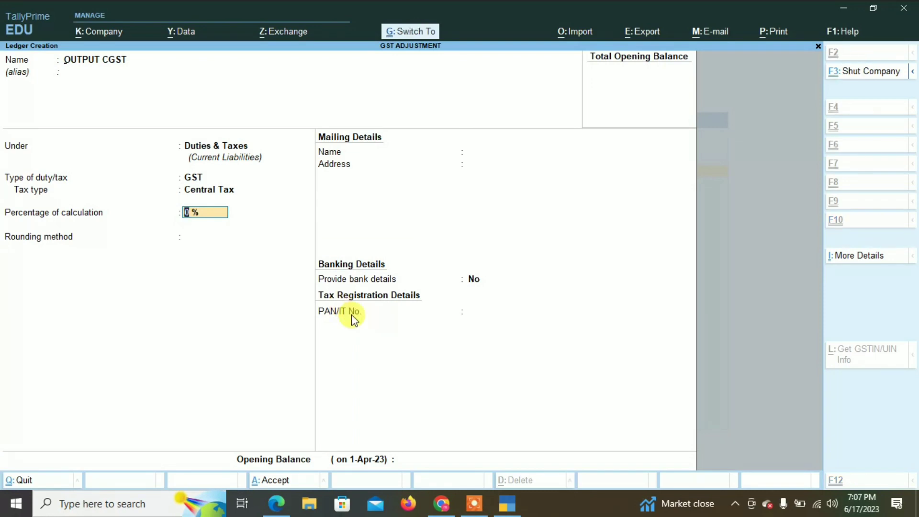
key("ctrl+a")
Name the next new ledger OUTPUT SGST and place it under Duties & Taxes
type("OUTPUT")
type(" C")
key("BackSpace")
type("SGST")
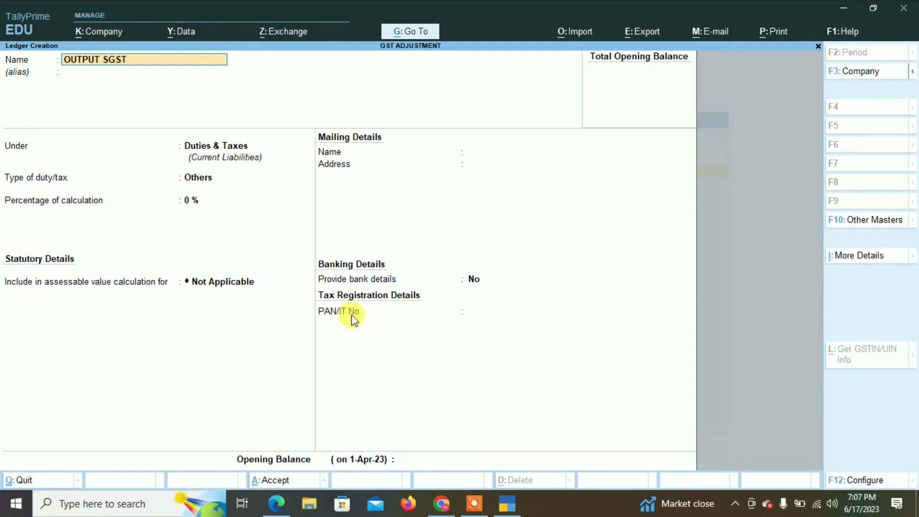
key("Return")
key("Return")
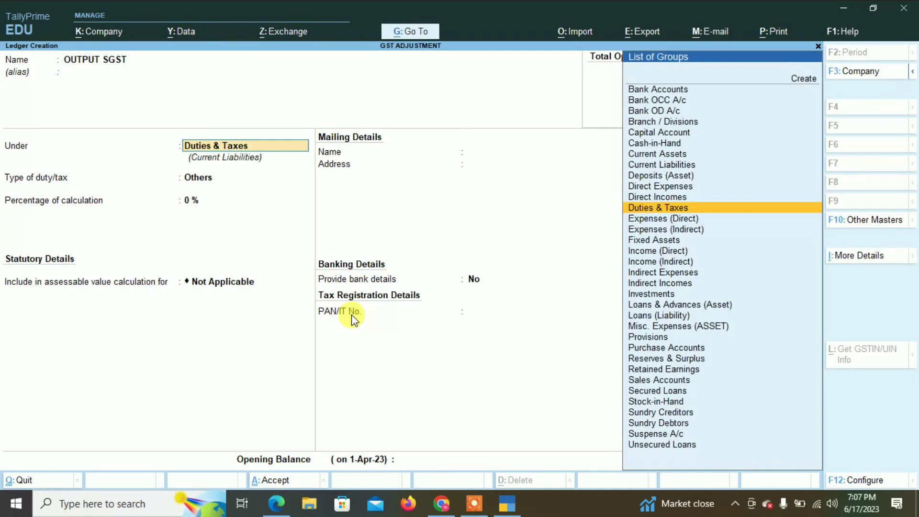
key("Return")
Set the OUTPUT SGST ledger's duty type to GST and tax type to State Tax, and save it
key("Up")
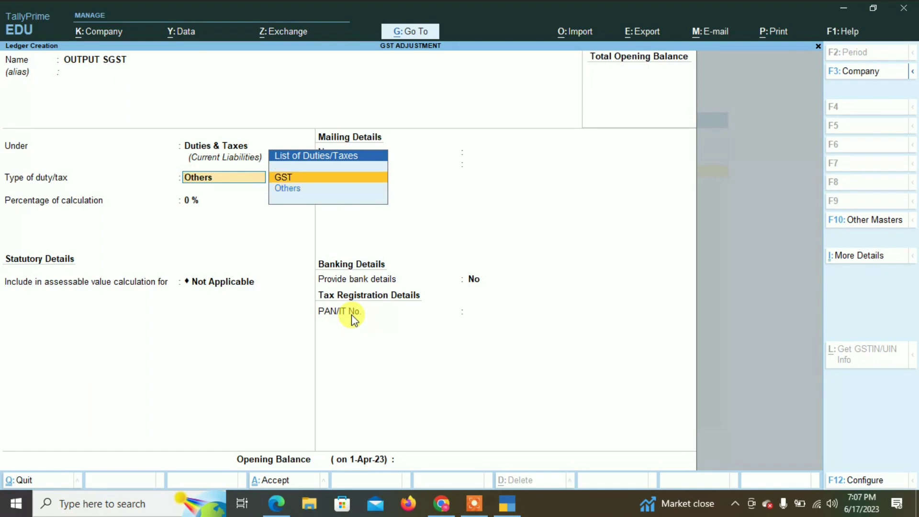
key("Return")
key("Down")
key("Down")
key("Down")
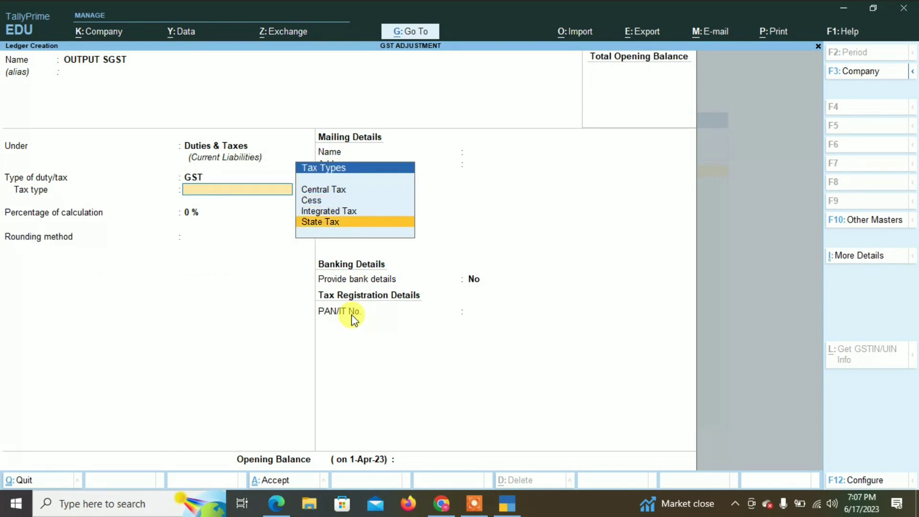
key("Return")
key("ctrl")
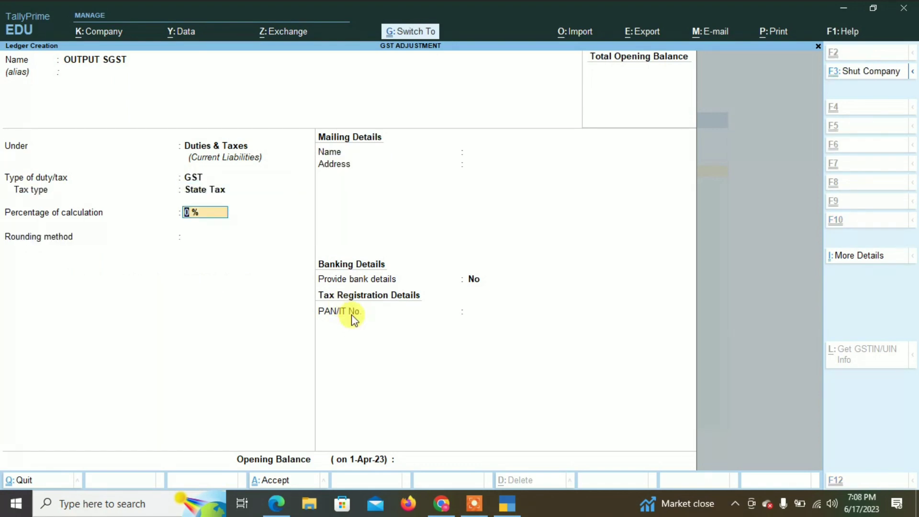
key("ctrl+a")
Create the ledger INPUT CGST under Duties & Taxes with duty type GST and tax type Central Tax
type("INP")
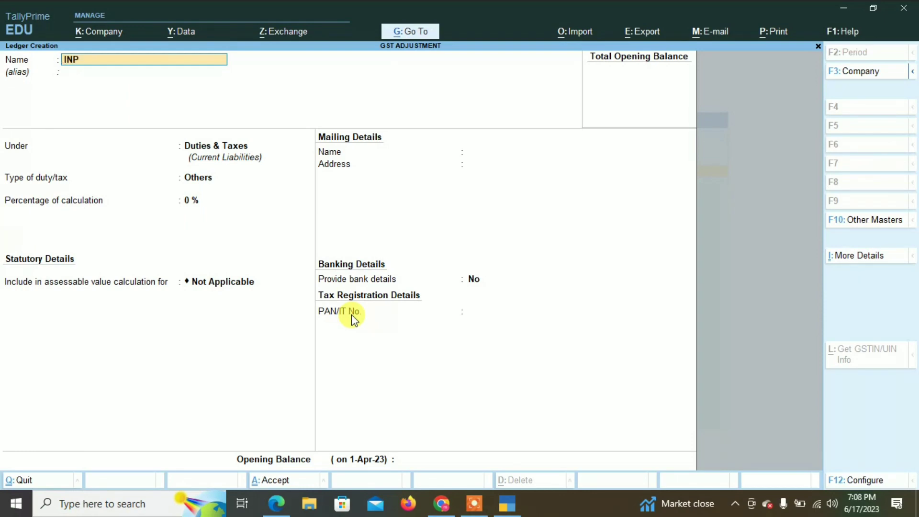
type("UT CGST")
key("Return")
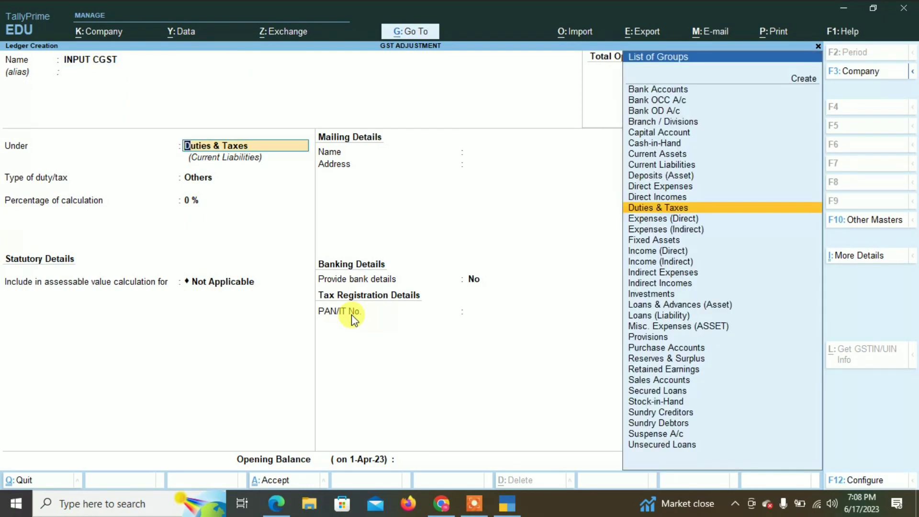
key("Return")
key("Up")
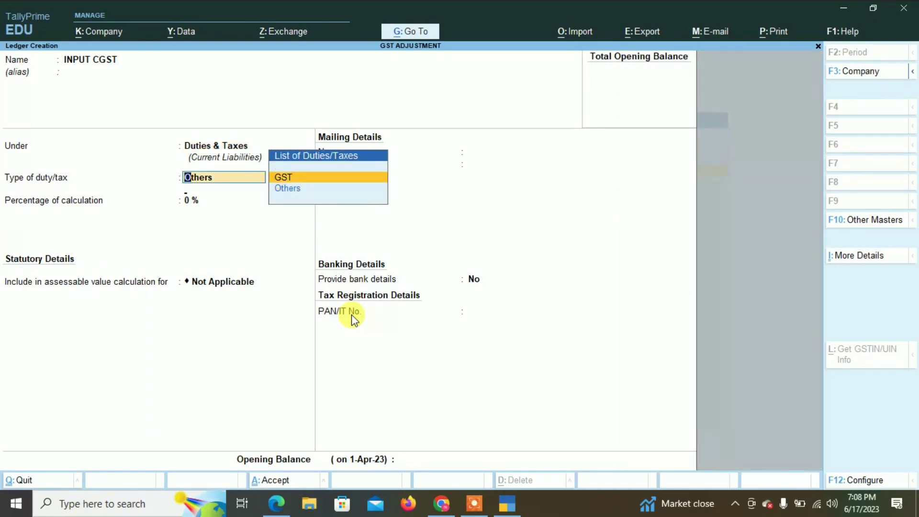
key("Return")
key("Return")
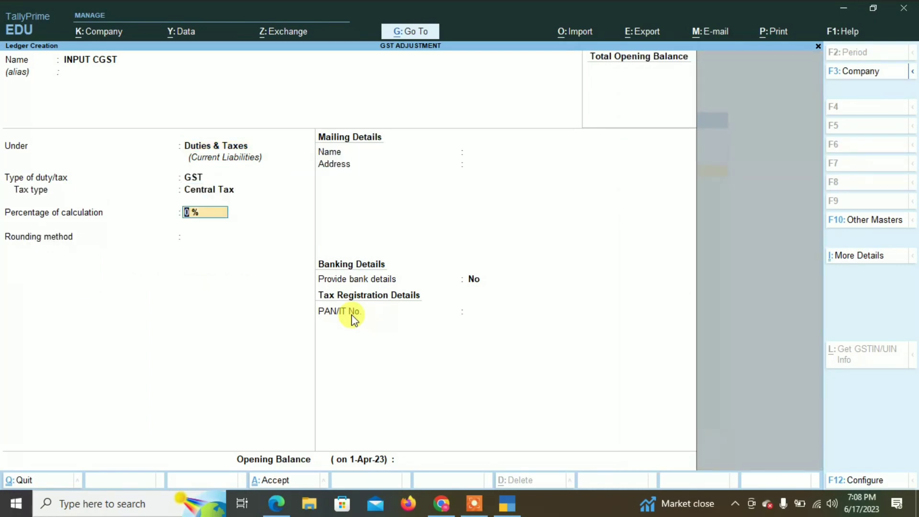
key("ctrl")
key("ctrl+a")
Create the ledger INPUT SGST under Duties & Taxes with duty type GST and tax type State Tax
type("INPUT SGST")
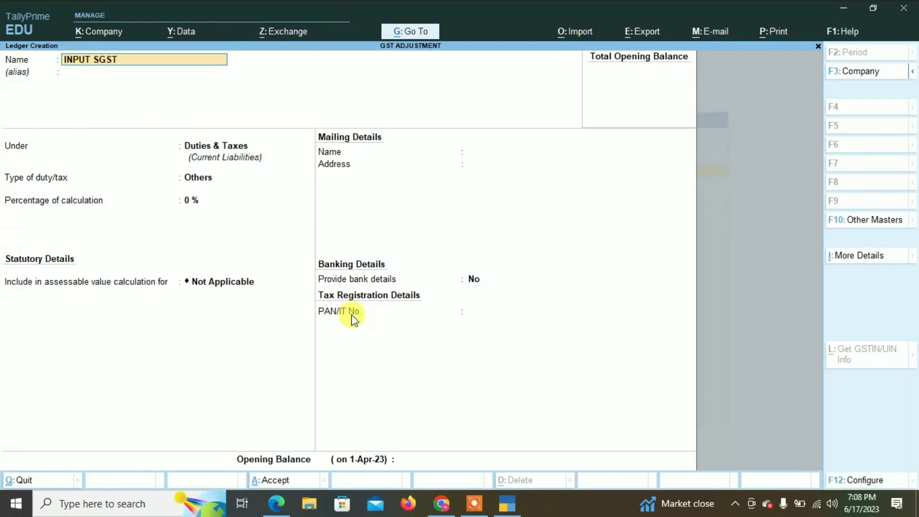
key("Return")
key("Return")
key("Up")
key("Return")
key("Down")
key("Down")
key("Down")
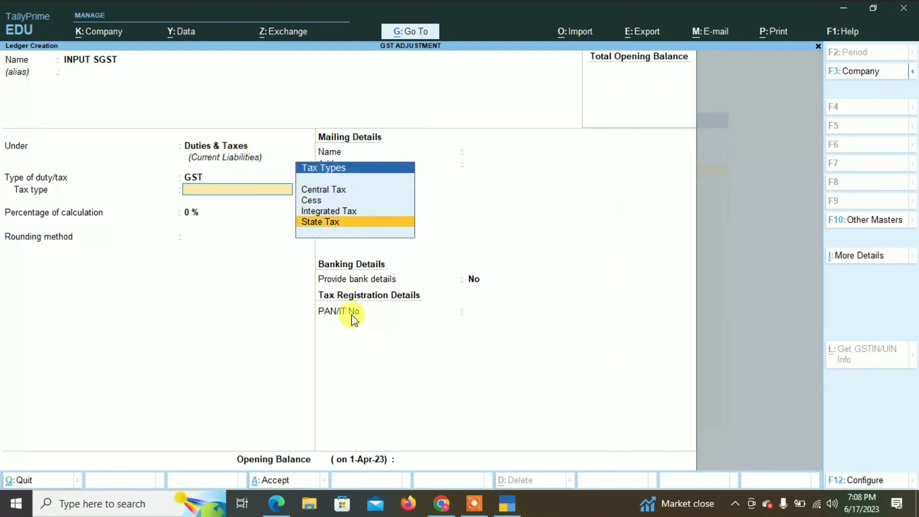
key("Return")
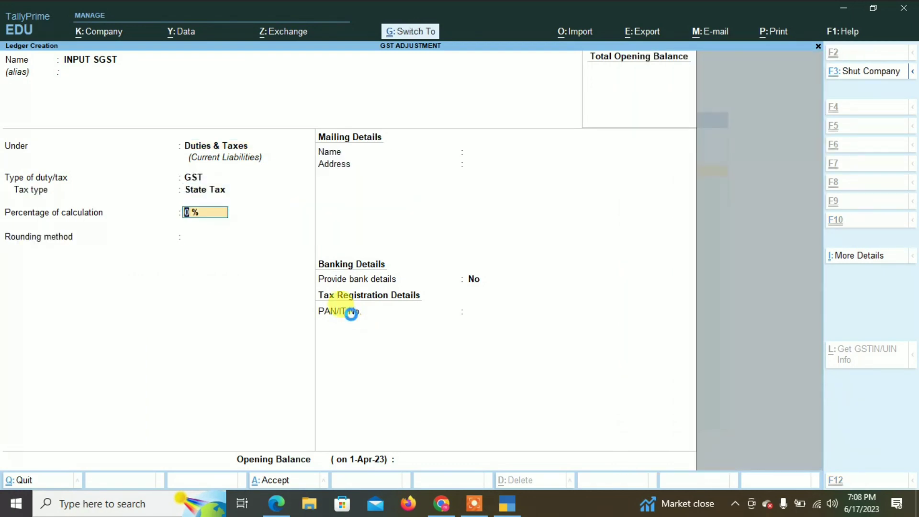
key("ctrl+a")
Create the ledger GST PAYABLE under Duties & Taxes, keeping the duty type Others
type("GST PAYABLE")
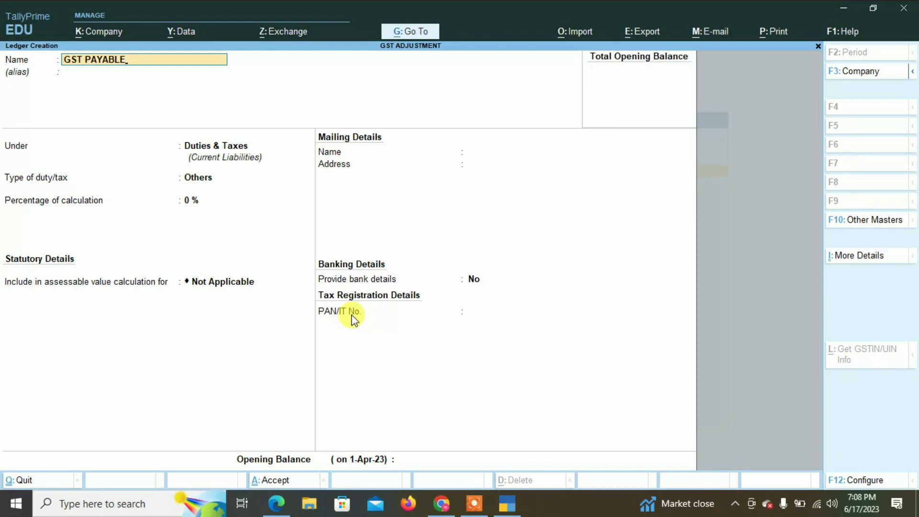
key("Return")
key("Return")
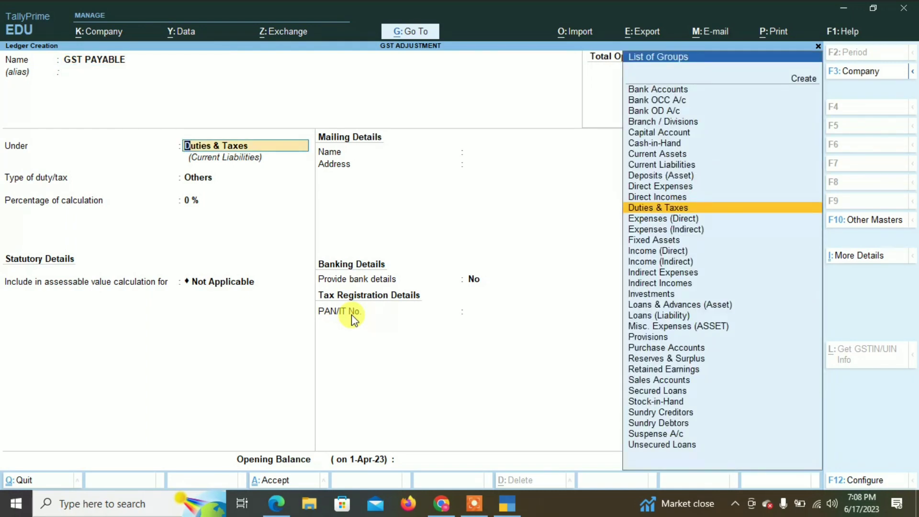
key("Return")
key("Return")
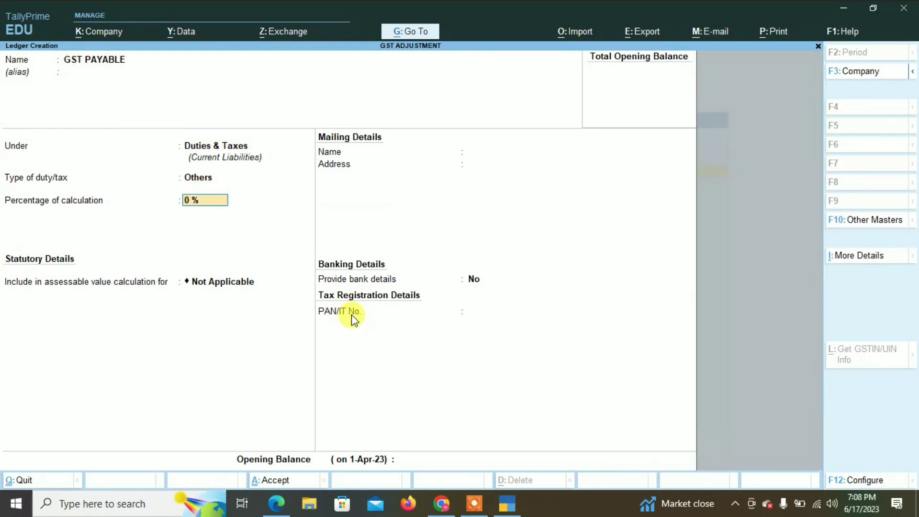
key("ctrl+a")
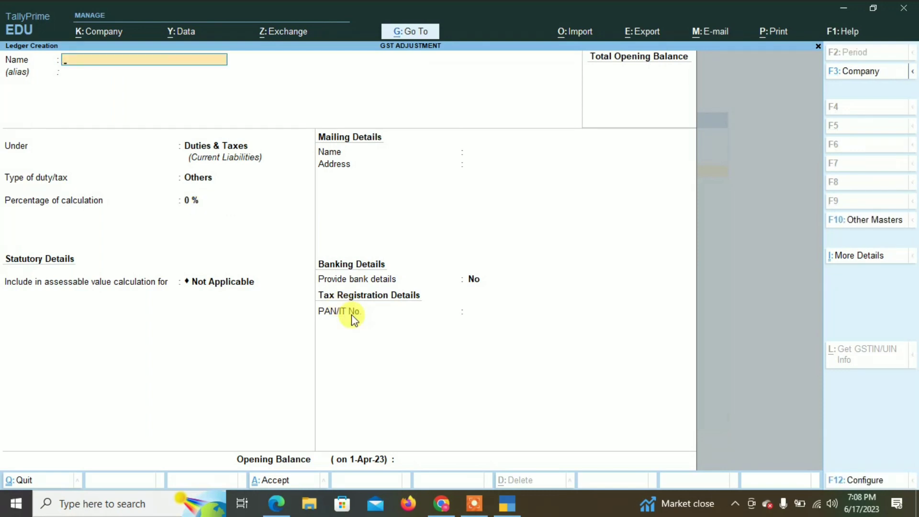
Create the supplier's party ledger under Sundry Creditors, keeping bill-by-bill balances set to Yes
type("NAYAB A/C")
key("Return")
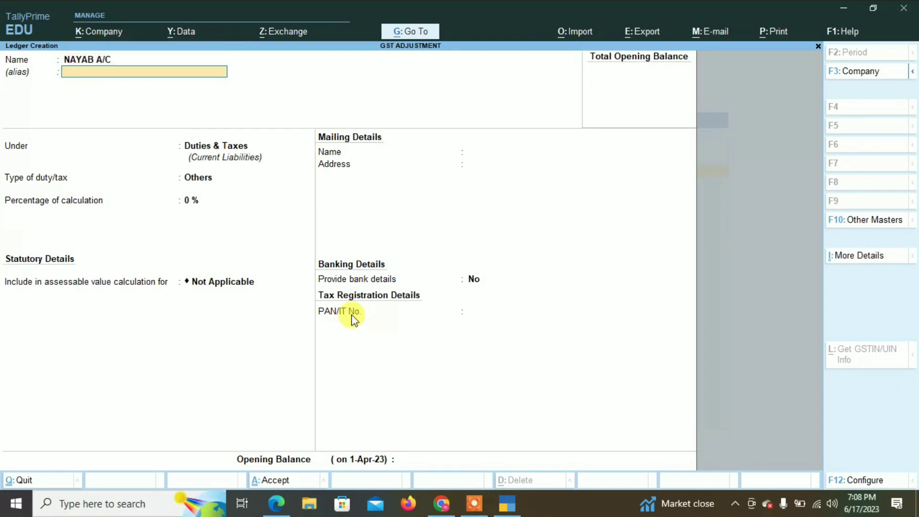
key("Return")
type("SUN")
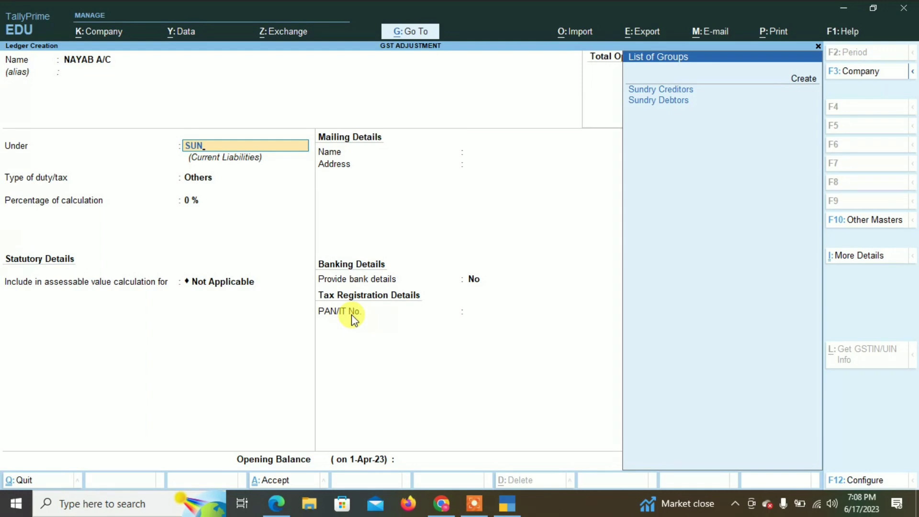
key("Return")
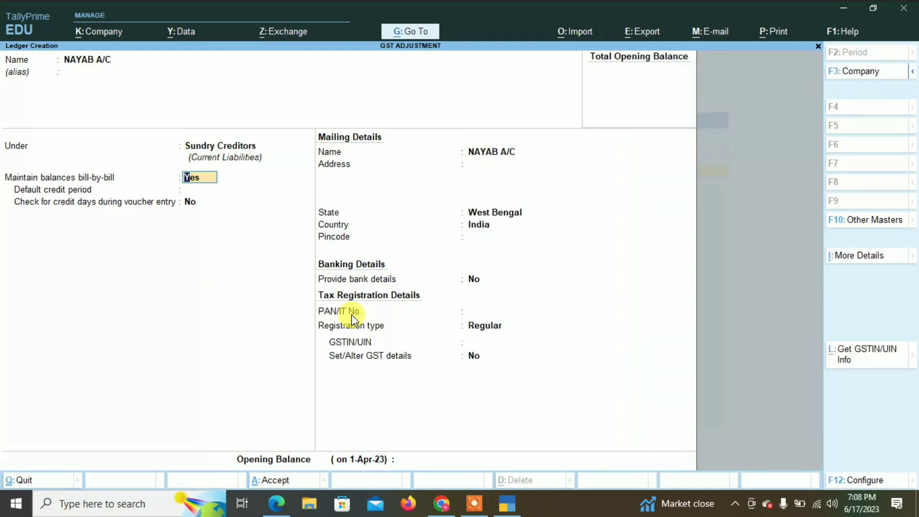
key("Return")
key("ctrl")
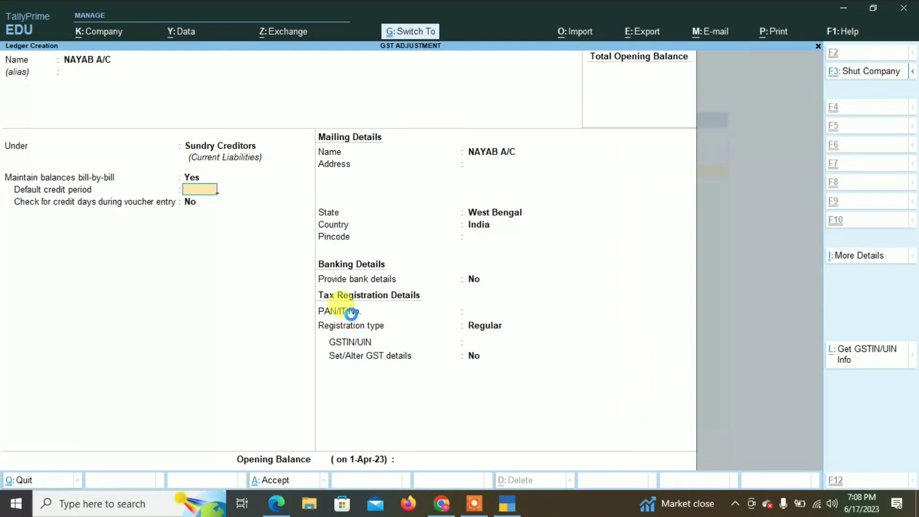
key("ctrl+a")
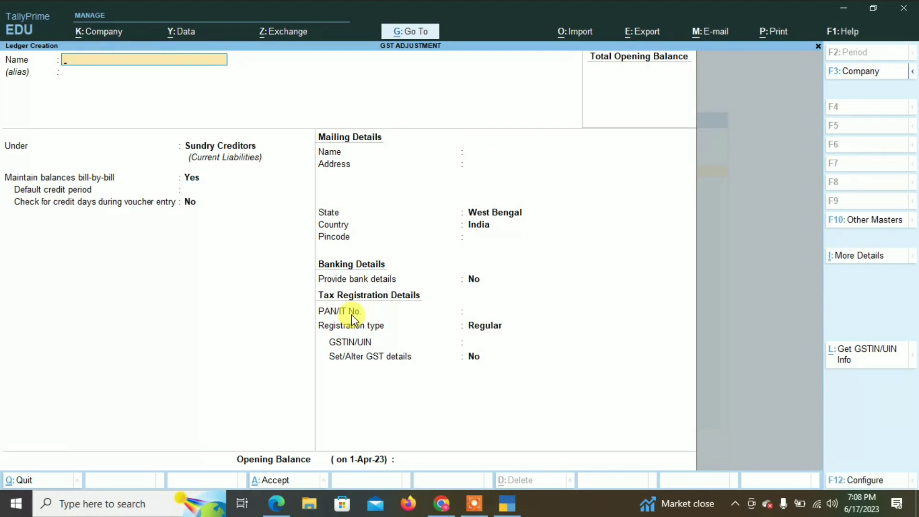
Create the customer's party ledger under Sundry Debtors and return to the Gateway of Tally
type("SUBHAM A/C")
key("Return")
key("Return")
key("Down")
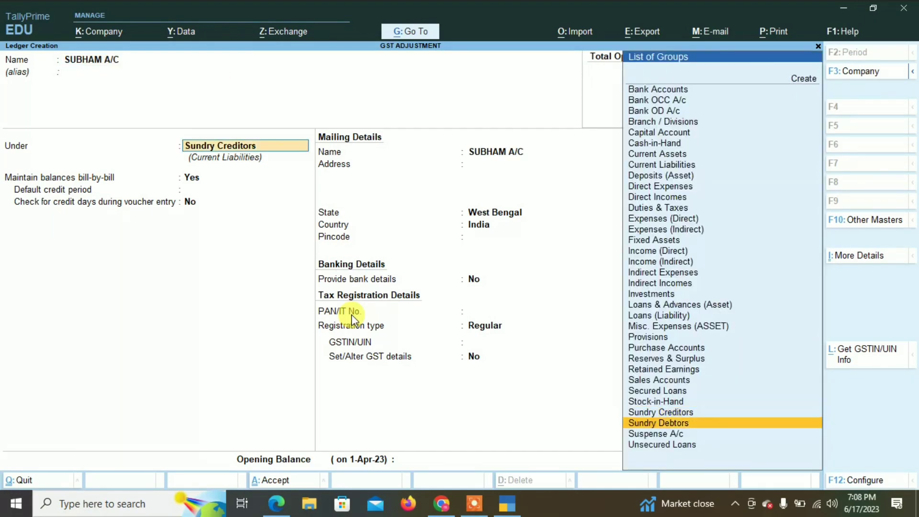
key("Return")
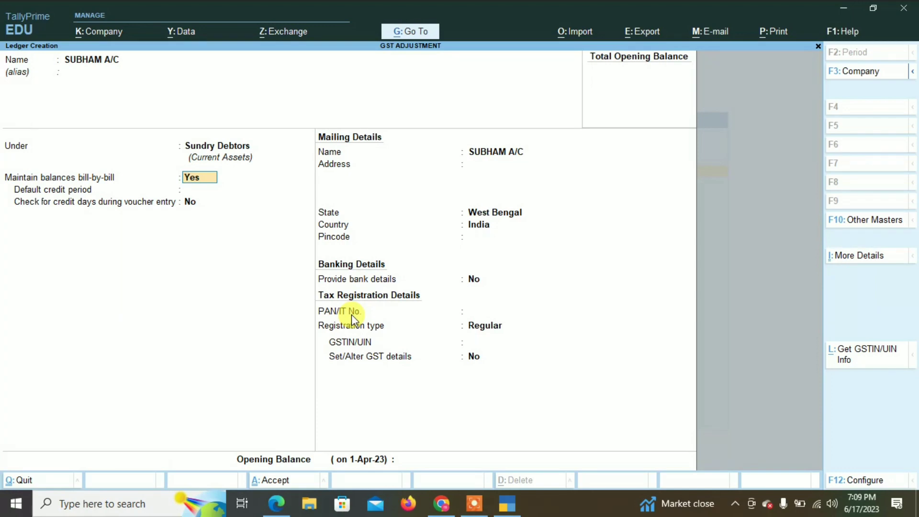
key("ctrl")
key("ctrl+a")
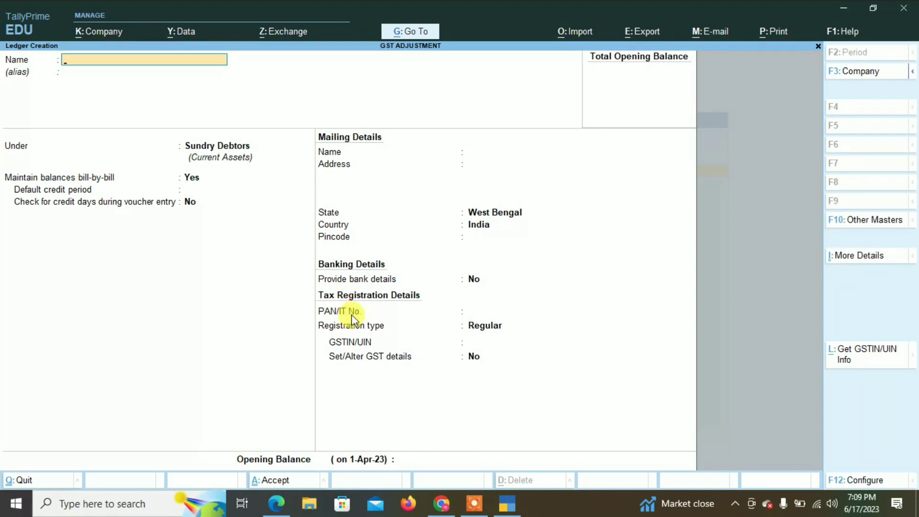
key("Escape")
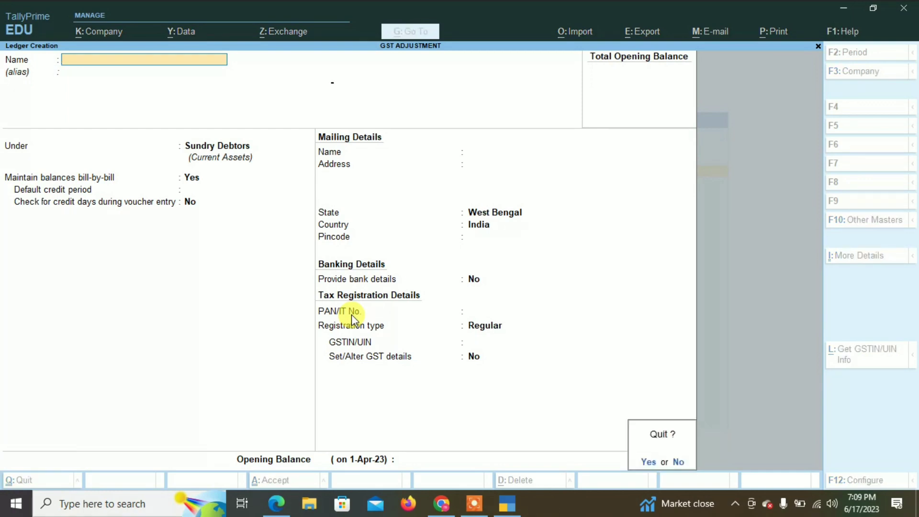
key("Return")
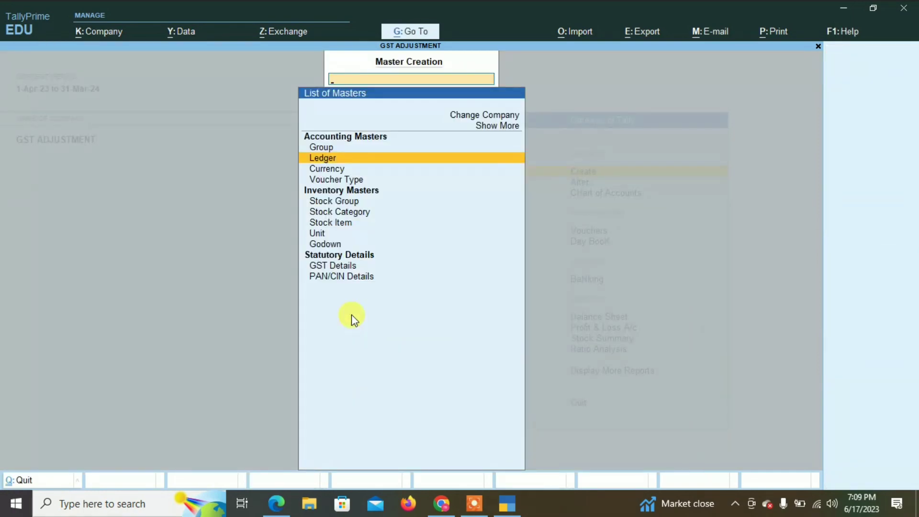
key("Escape")
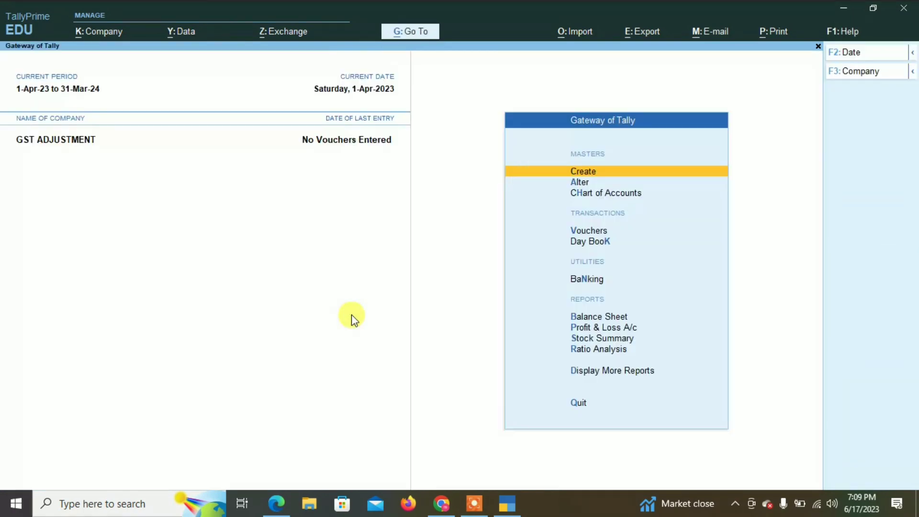
Start a new stock group HARDWARE under Primary and set its item quantities to be added
key("Down")
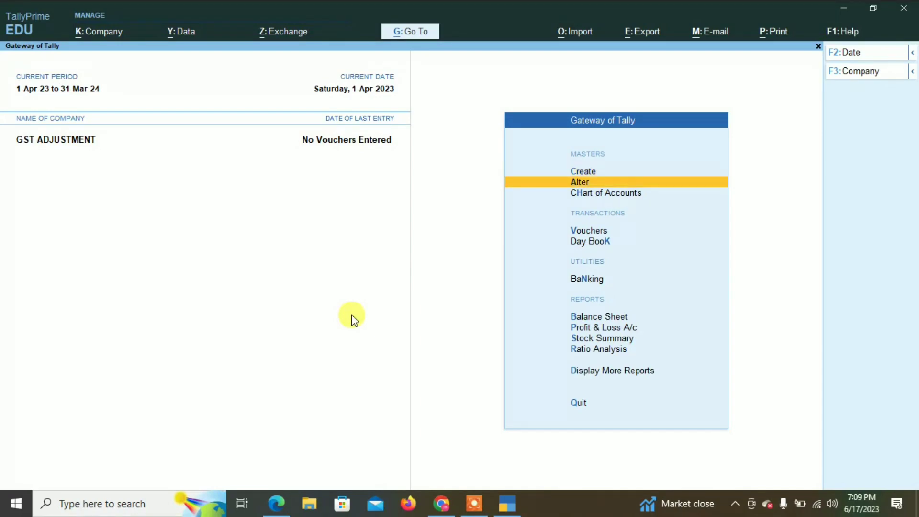
key("Up")
key("Return")
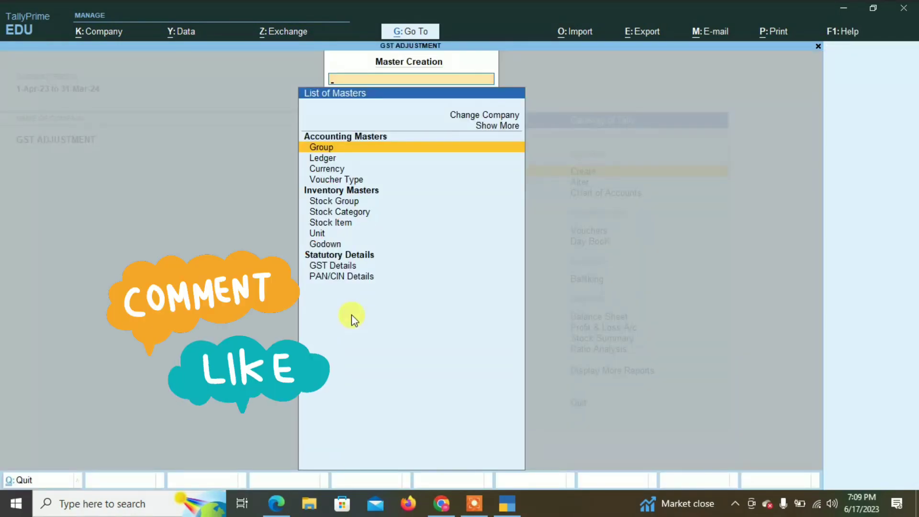
key("Down")
key("Down")
key("Down")
key("Down")
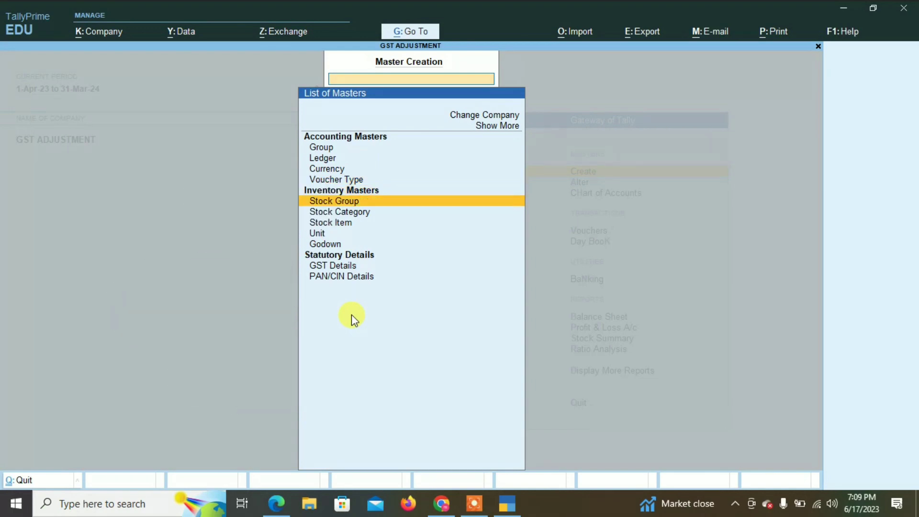
key("Return")
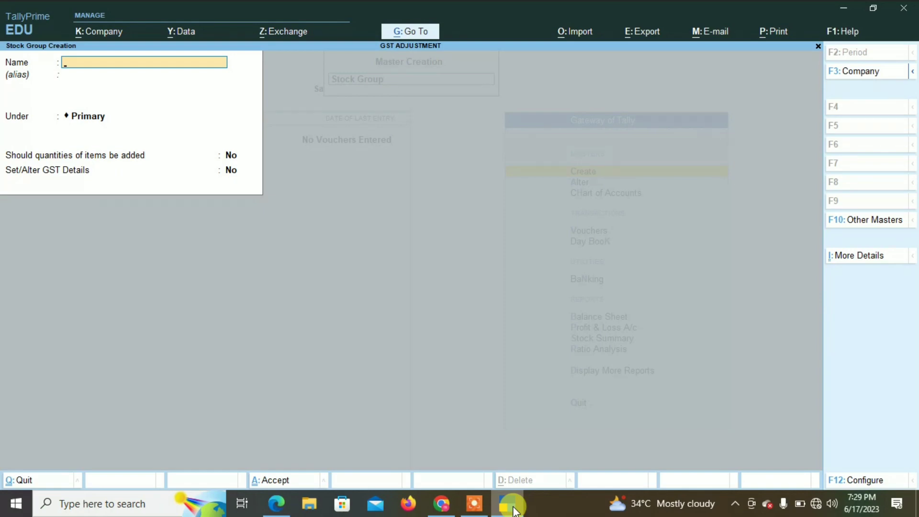
type("ARDWARE")
key("Return")
key("Return")
key("Return")
type("Y")
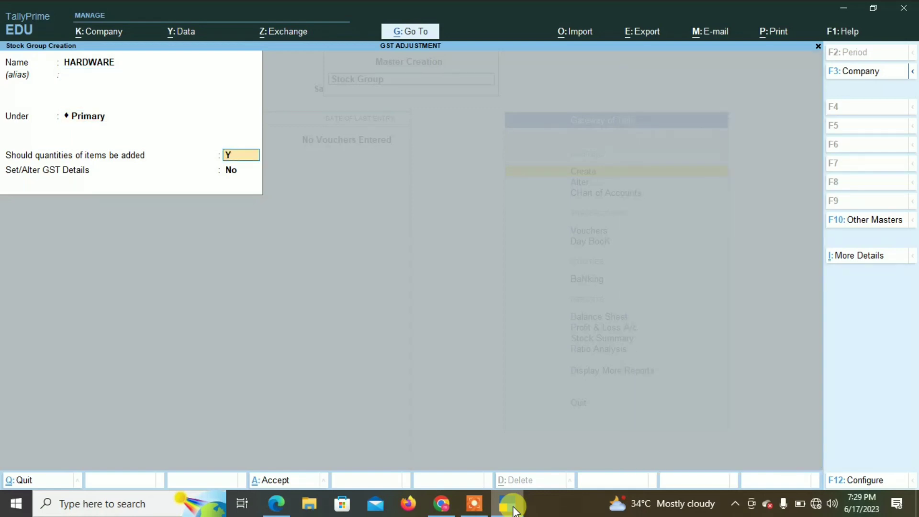
key("Return")
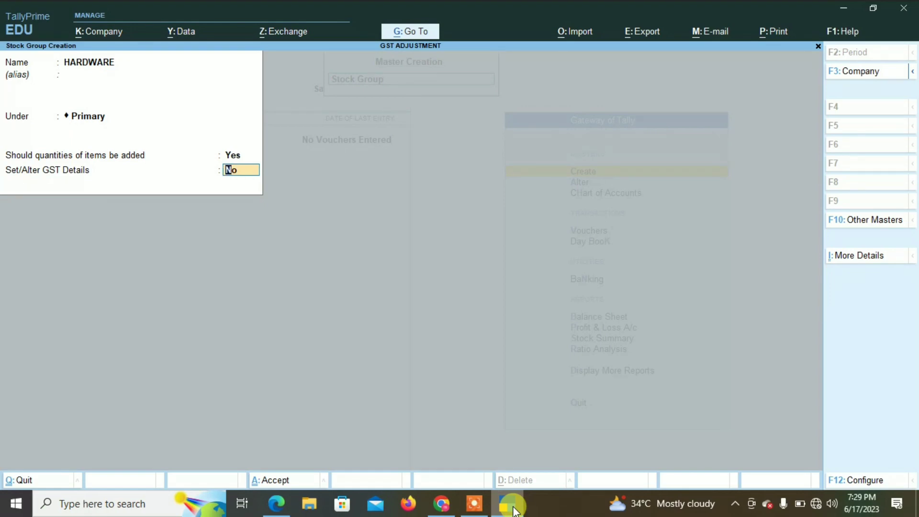
Enable GST details for the HARDWARE stock group, with description COMPUTER HARDWARE and HSN/SAC 6102475
type("y")
key("Return")
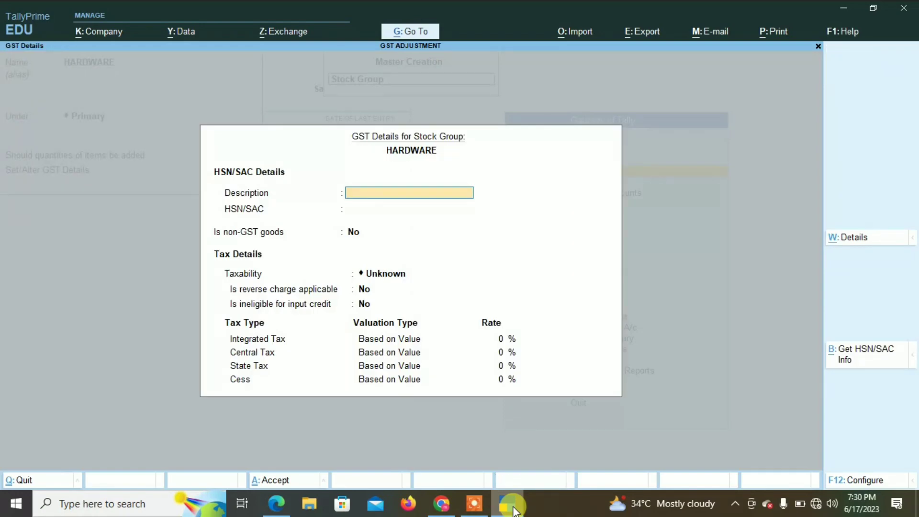
type("COMPUTER HARDWARE")
key("Return")
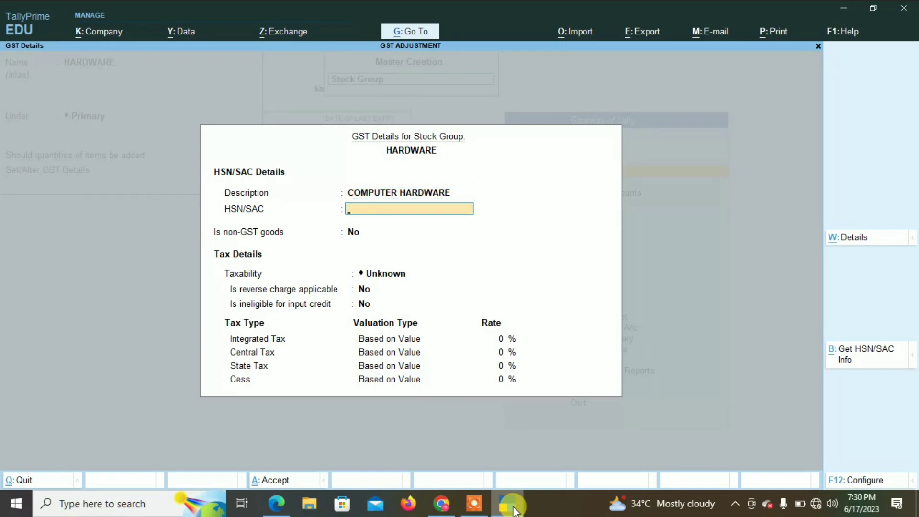
type("6102475")
key("Return")
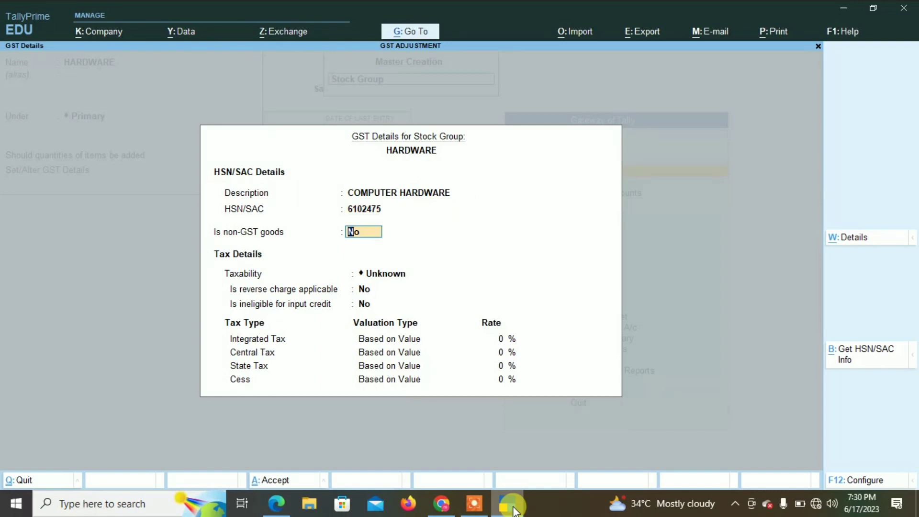
Set the stock group's taxability to Taxable, leaving non-GST goods, reverse charge and input credit ineligibility at No
key("Return")
key("Down")
key("Down")
key("Down")
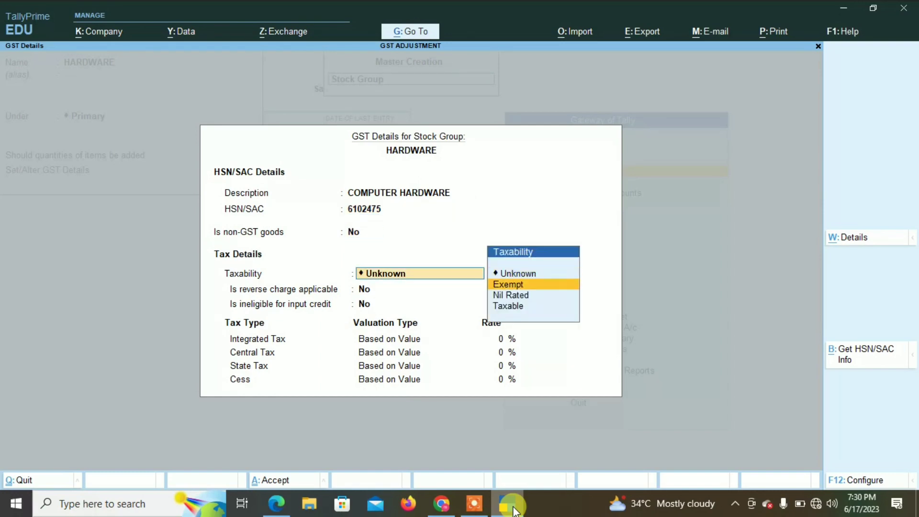
key("Return")
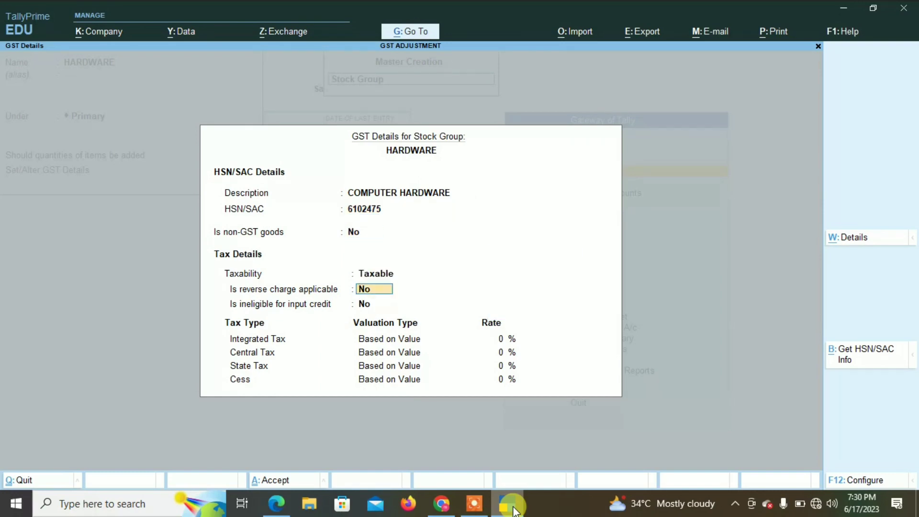
key("Return")
key("Return")
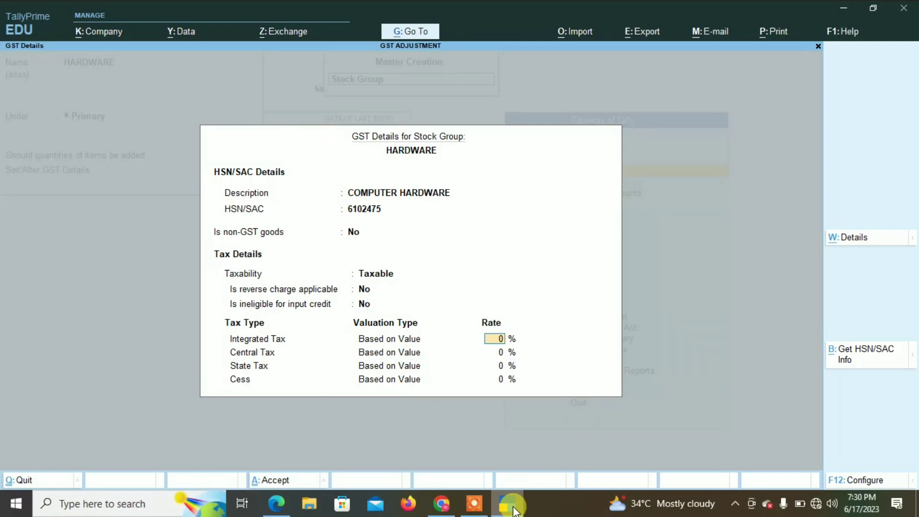
Set the stock group's integrated tax to 18% and central tax to 9%, save HARDWARE and return to the list of masters
type("18")
key("Return")
type("9")
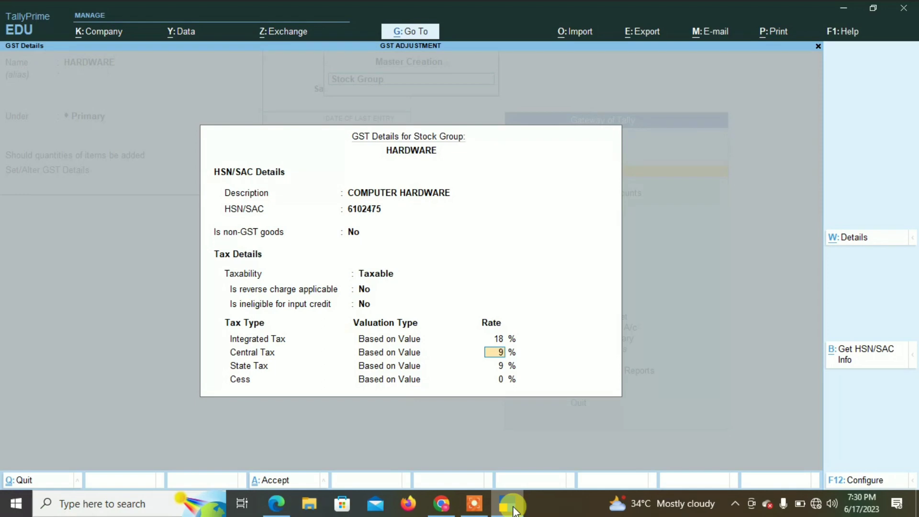
key("ctrl+a")
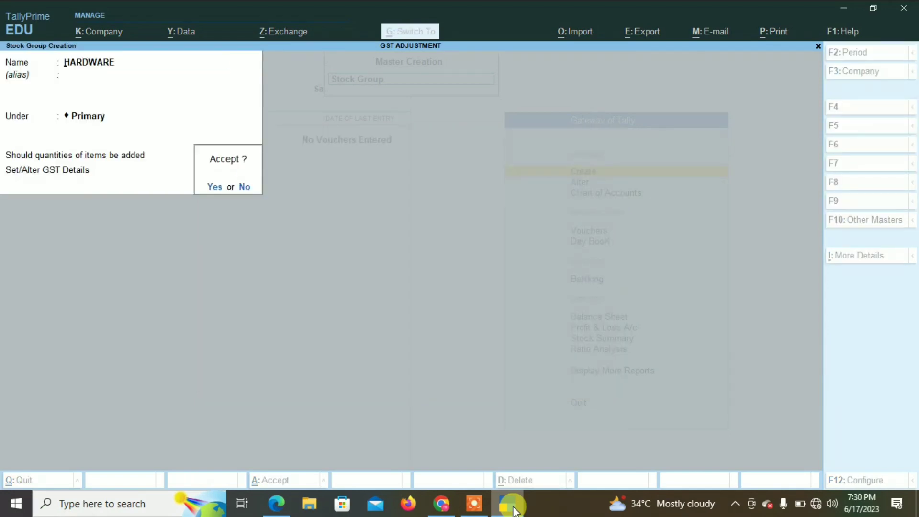
key("Return")
key("Escape")
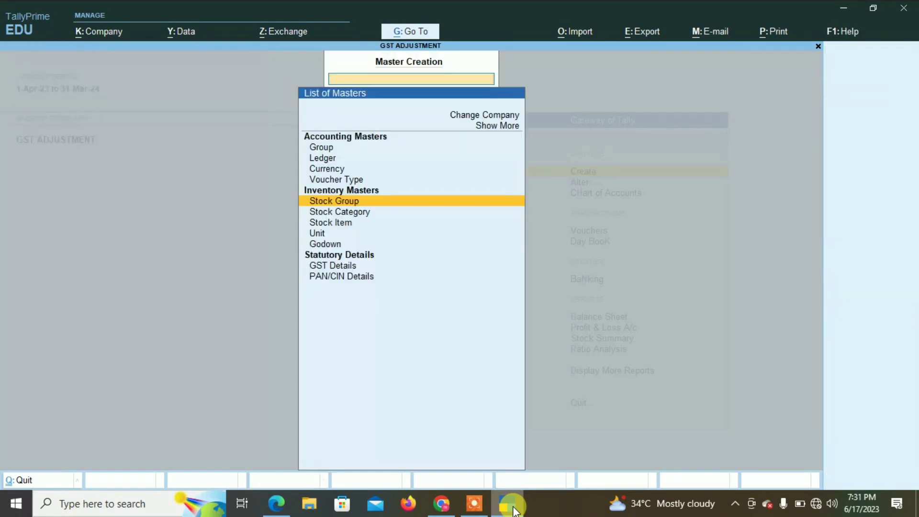
Create the simple unit PCS with formal name PIECES, UQC PCS-PIECES and 0 decimal places
key("Down")
key("Down")
key("Down")
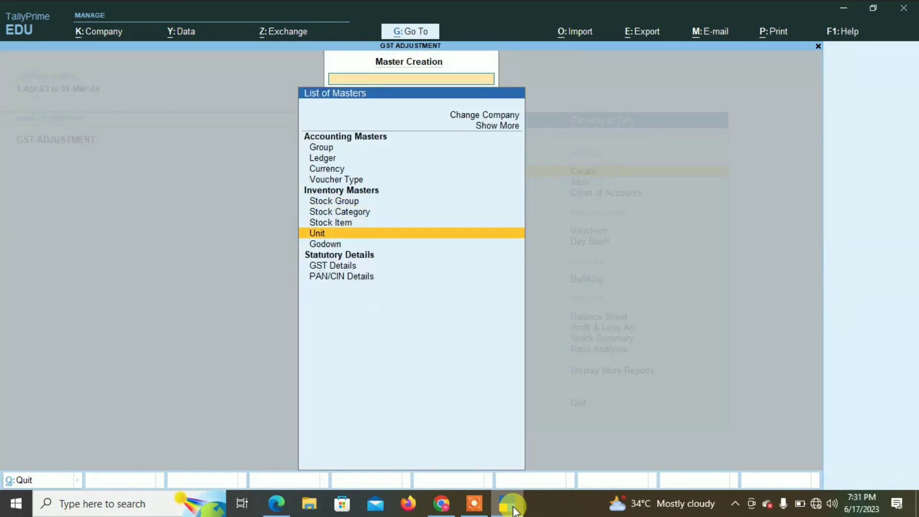
key("Return")
type("PCS")
key("Return")
type("PIECES")
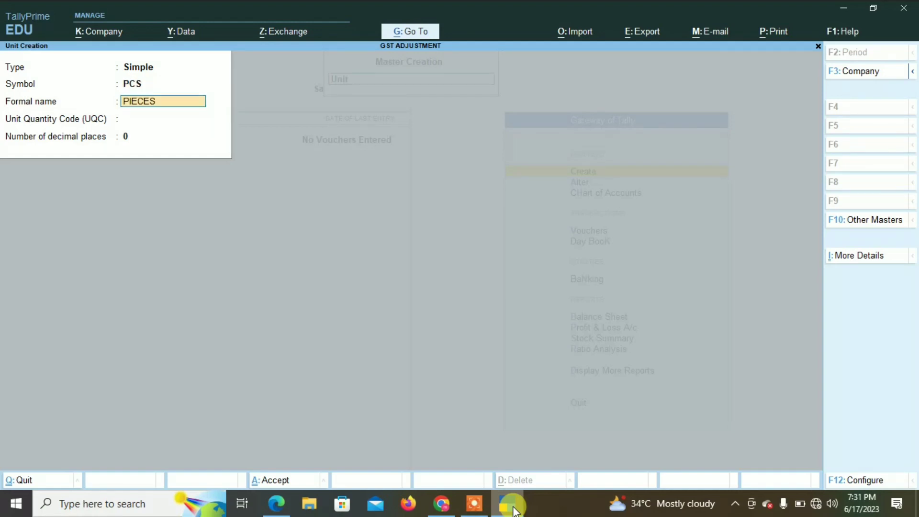
key("Return")
type("PI")
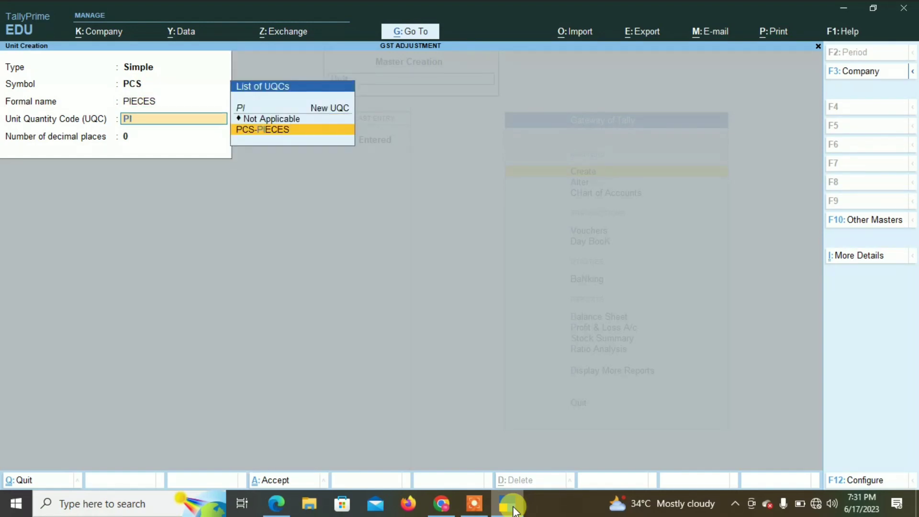
key("Return")
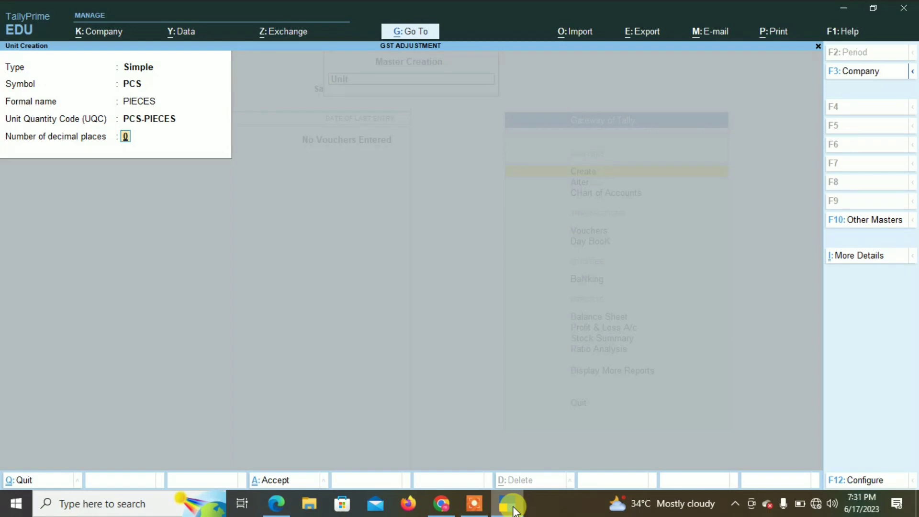
key("ctrl+a")
key("Escape")
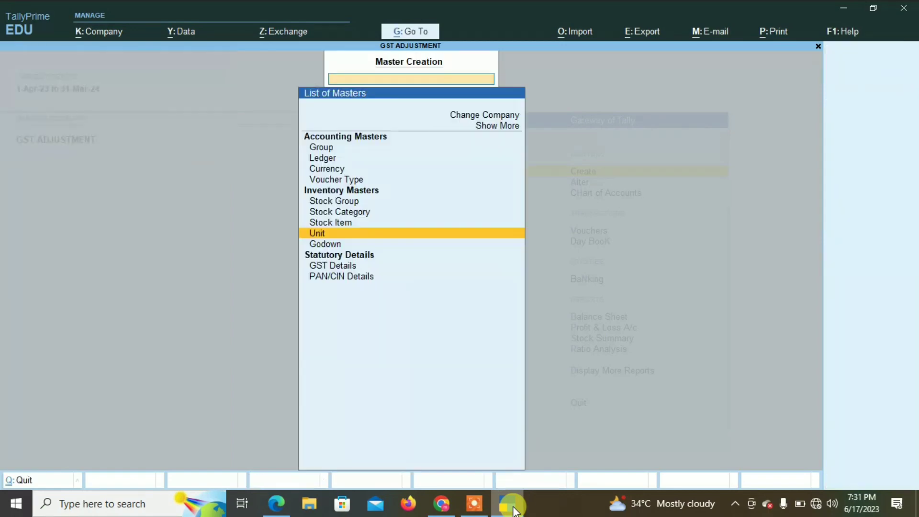
Start a new stock item KEYBOARD under the HARDWARE group with PCS as its unit
key("Up")
key("Return")
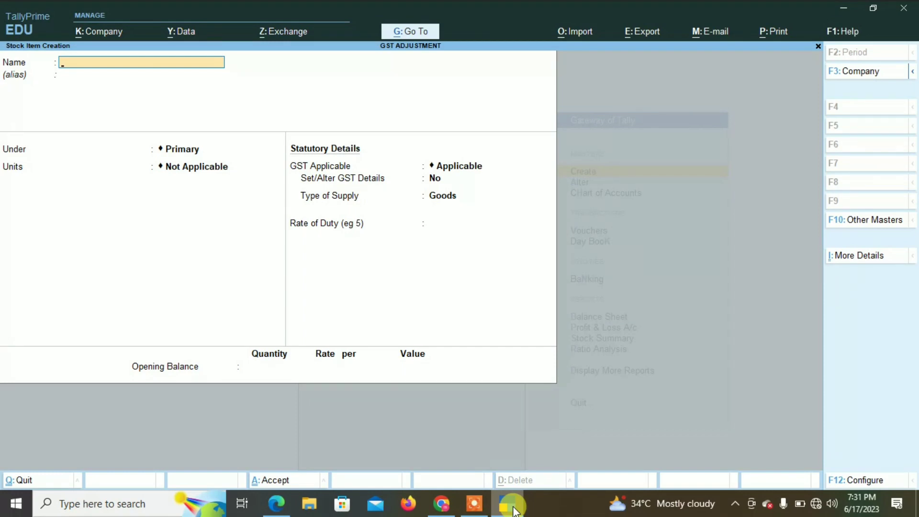
type("KEYBOARD")
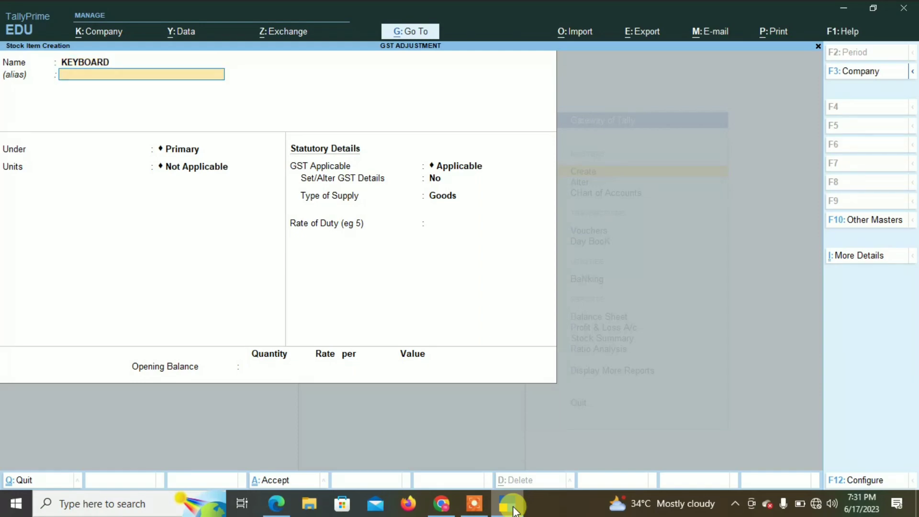
key("Return")
key("Down")
key("Return")
key("Up")
key("Down")
key("Down")
key("Return")
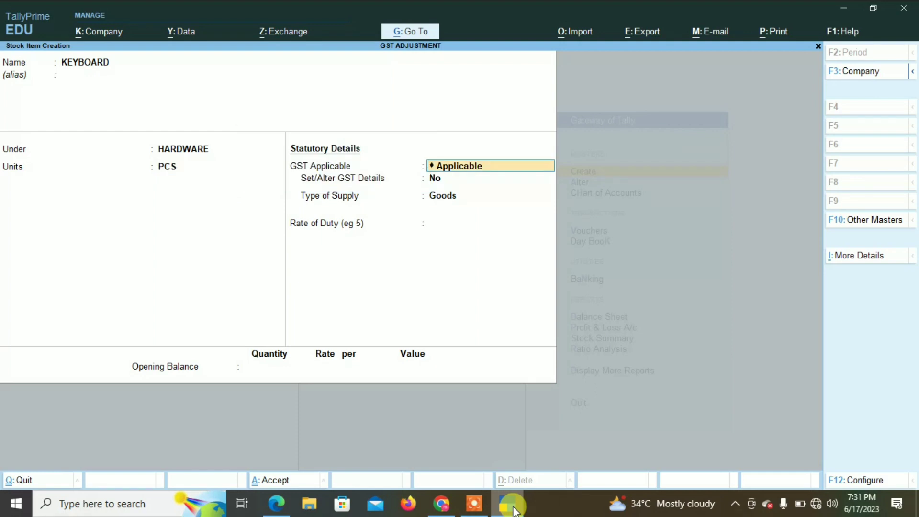
Keep GST Applicable, separate GST details at No and Goods as the supply type, and save the KEYBOARD item
key("Return")
key("Return")
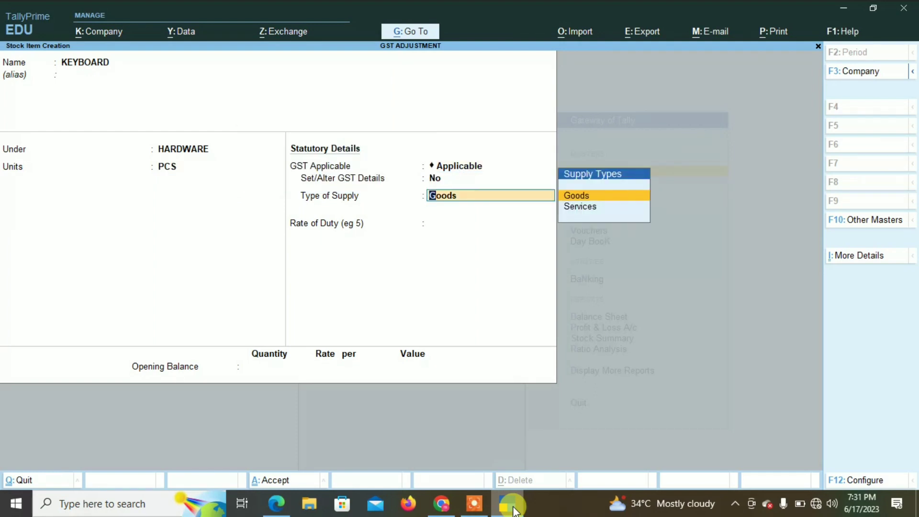
key("Return")
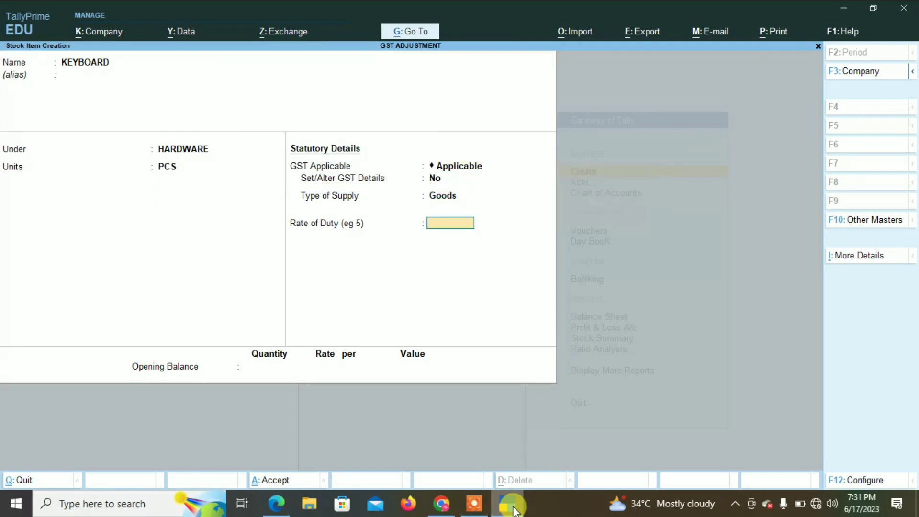
key("Return")
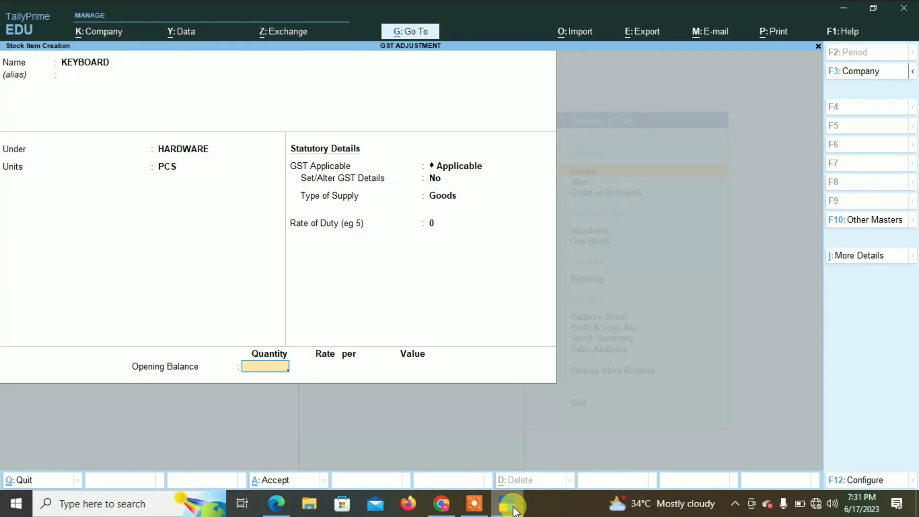
key("ctrl")
key("ctrl+a")
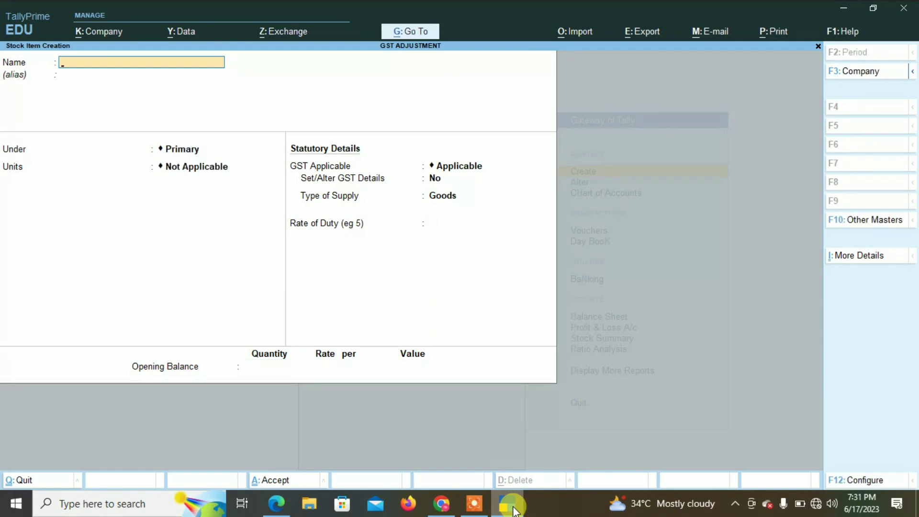
Start a new stock item MOUSE under the HARDWARE group with PCS as its unit
type("MOUSE")
key("Return")
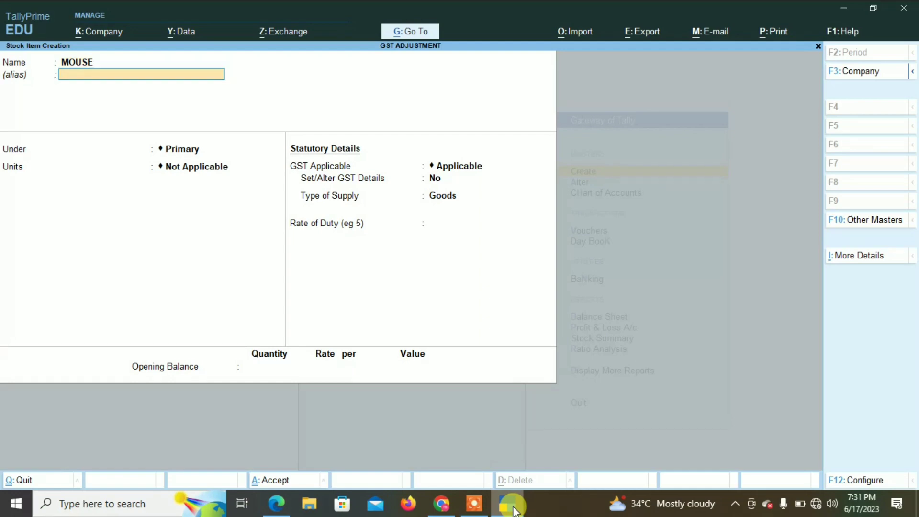
key("Return")
key("Down")
key("Return")
key("Down")
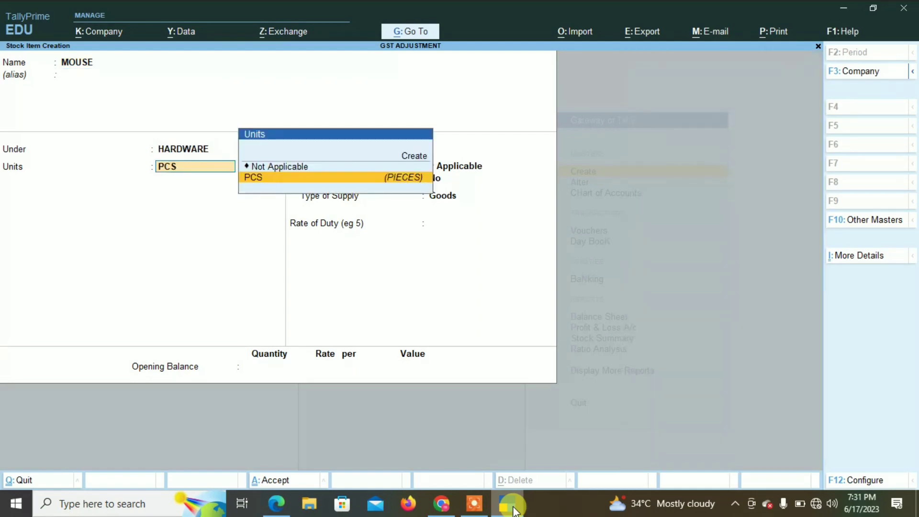
key("Return")
Accept the GST Applicable and Goods settings for MOUSE, leave its opening balance blank and save the item
key("Return")
key("Return")
key("Return")
key("Return")
key("Return")
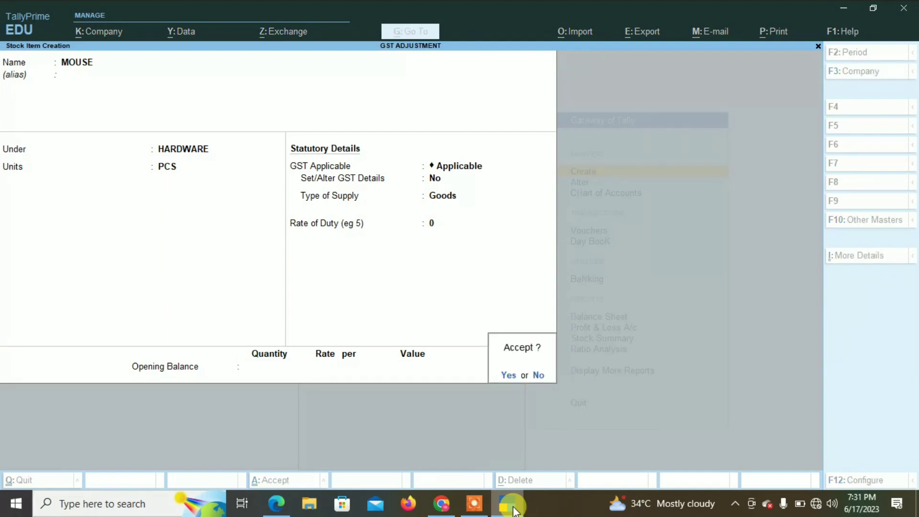
key("Return")
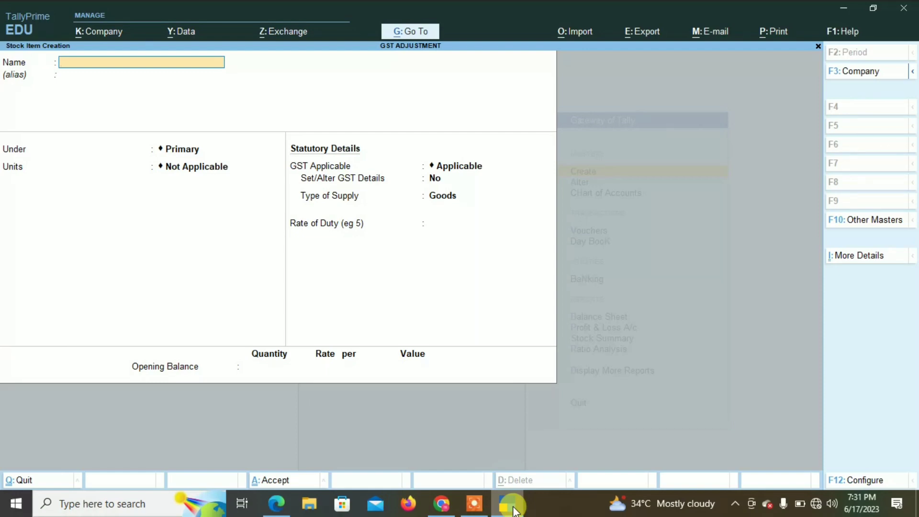
Leave master creation and open a new Purchase voucher
key("Escape")
key("Return")
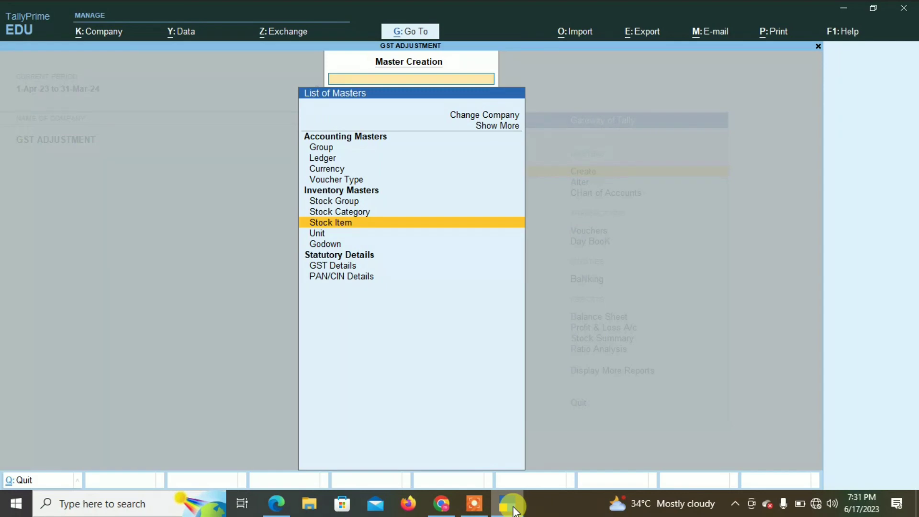
key("Escape")
key("Down")
key("Down")
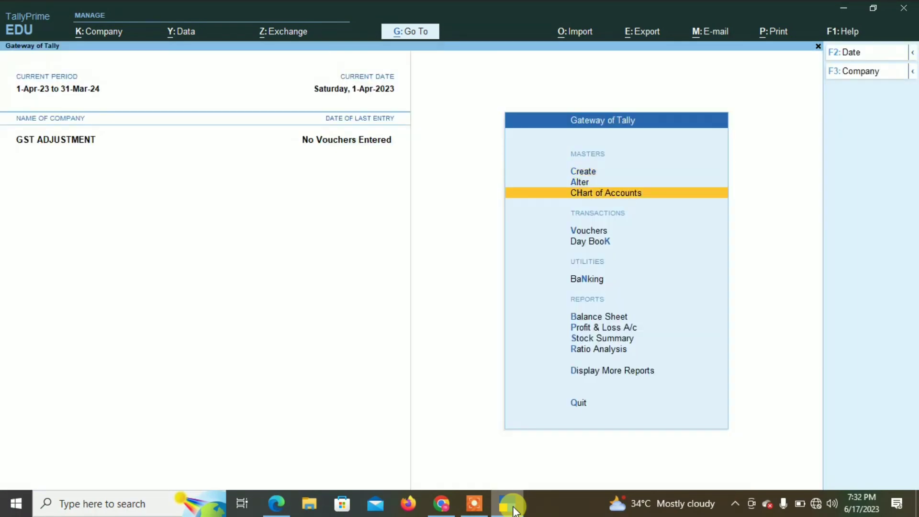
key("Down")
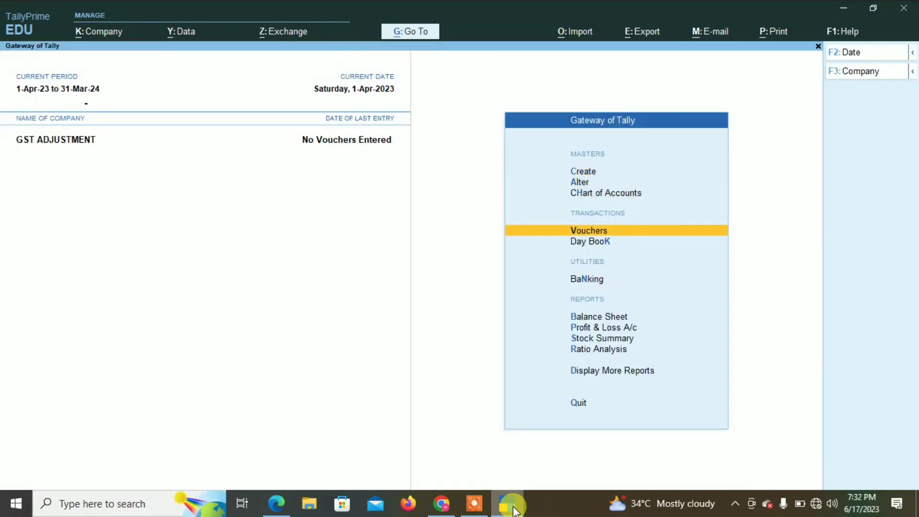
key("Return")
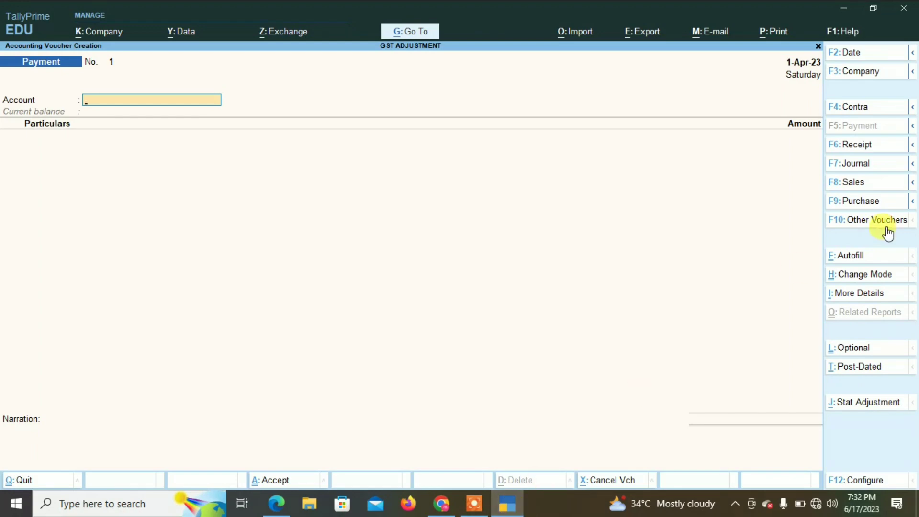
left_click(848, 202)
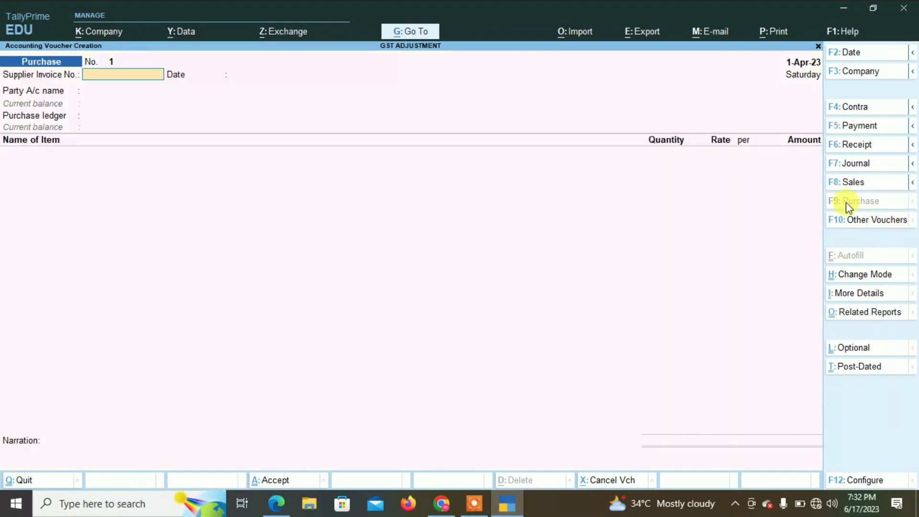
Enter supplier invoice number PB/001 dated 1-Apr-23 and select the supplier's party ledger
type("PB/001")
key("Return")
key("Return")
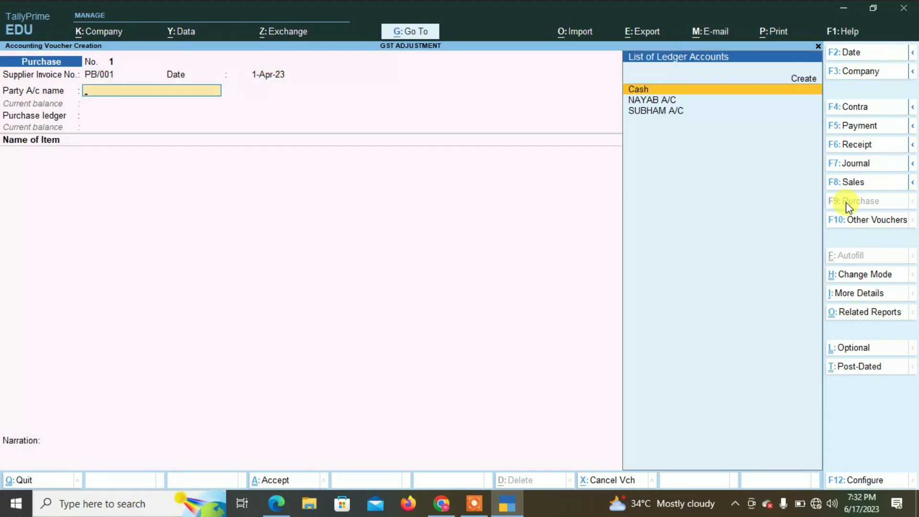
key("Down")
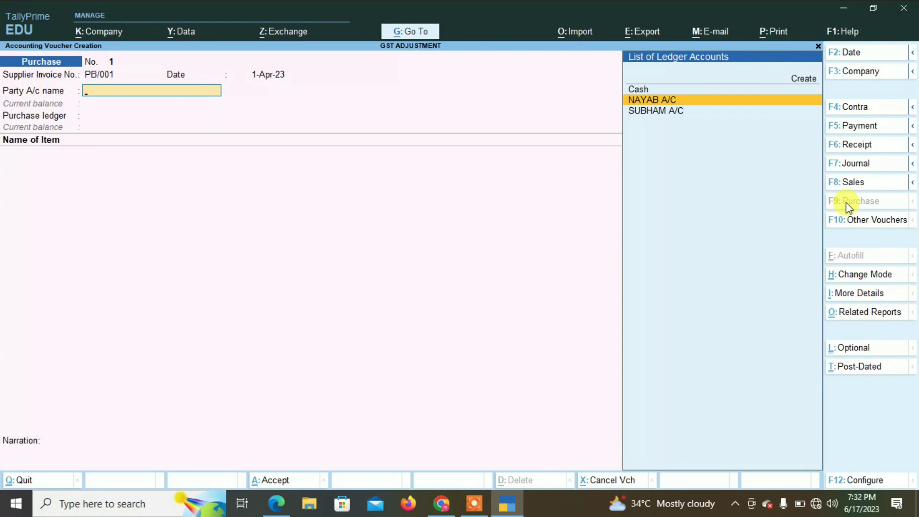
key("Return")
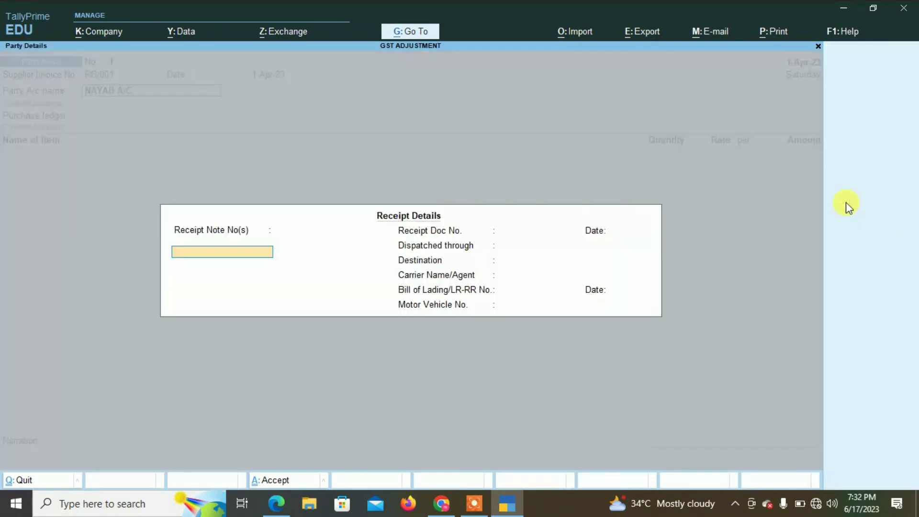
Leave the receipt details blank and accept the supplier's default party details
key("Return")
key("Return")
key("Return")
key("Return")
key("Return")
key("Return")
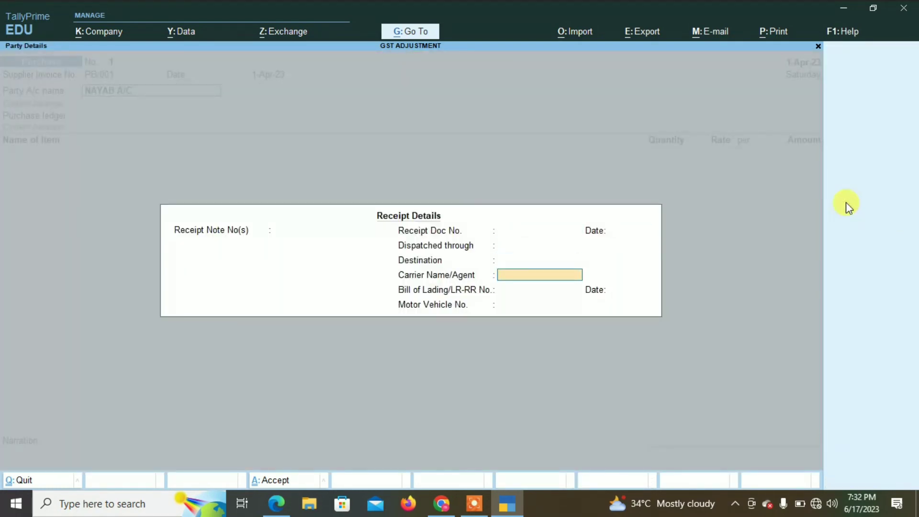
key("Return")
key("Return")
key("Return")
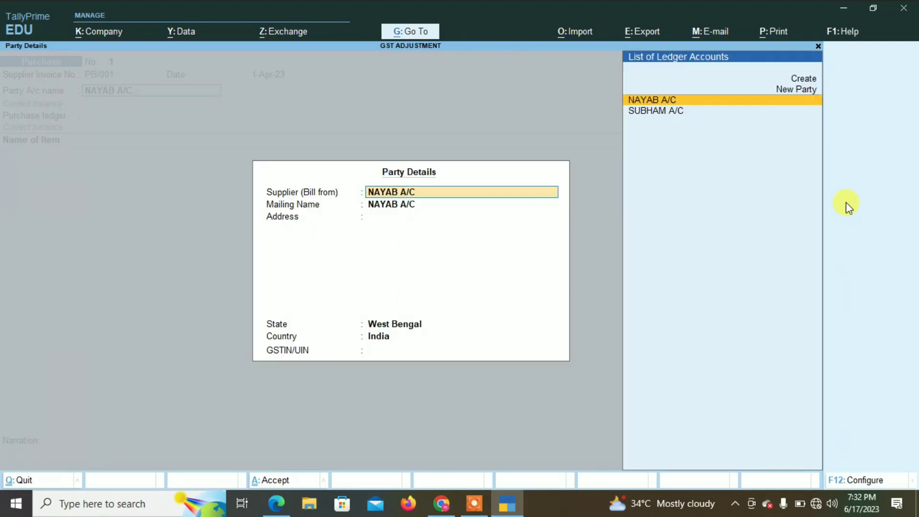
key("Return")
key("Return")
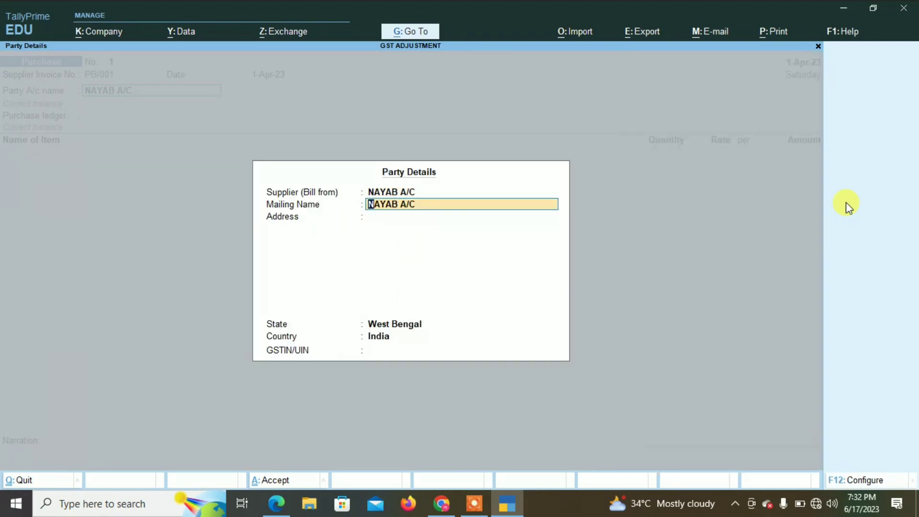
key("Return")
key("Return")
key("Return")
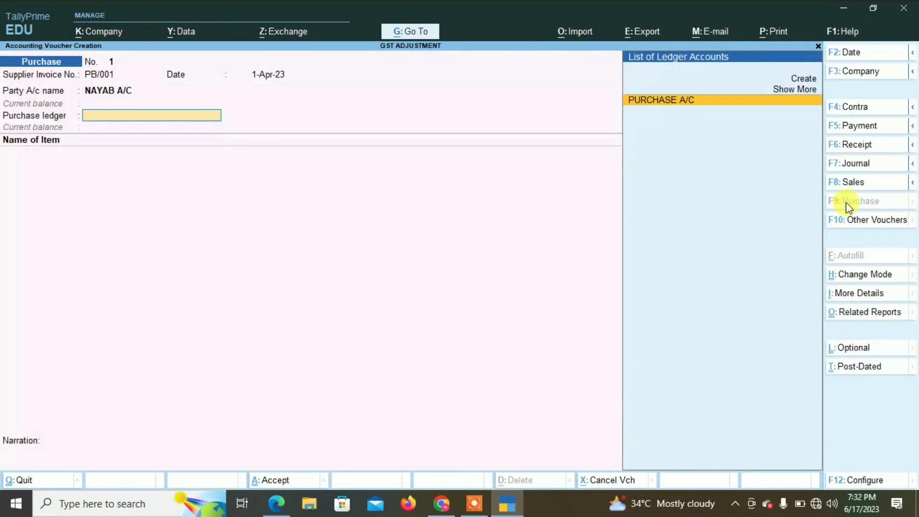
Select PURCHASE A/C as the purchase ledger and add KEYBOARD with quantity 10 PCS at rate 500
key("Return")
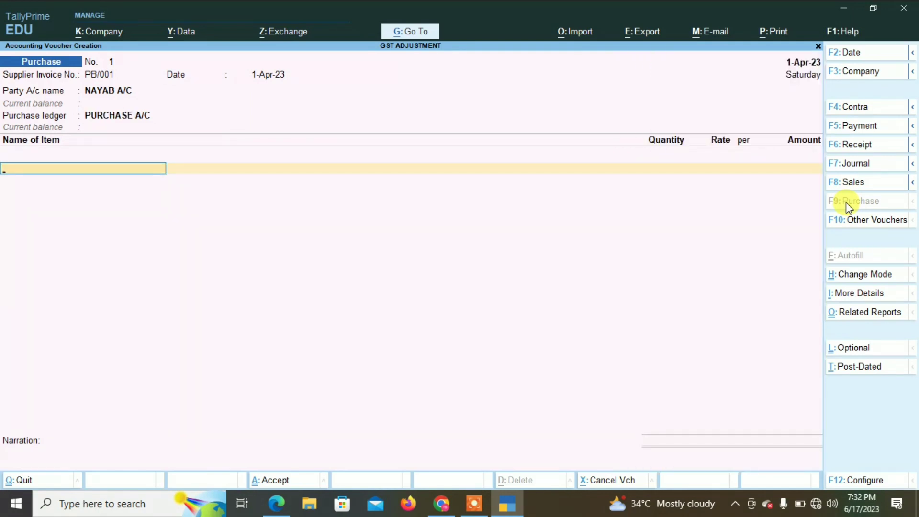
type("k")
key("Return")
type("10")
key("Return")
type("500")
key("Return")
key("Return")
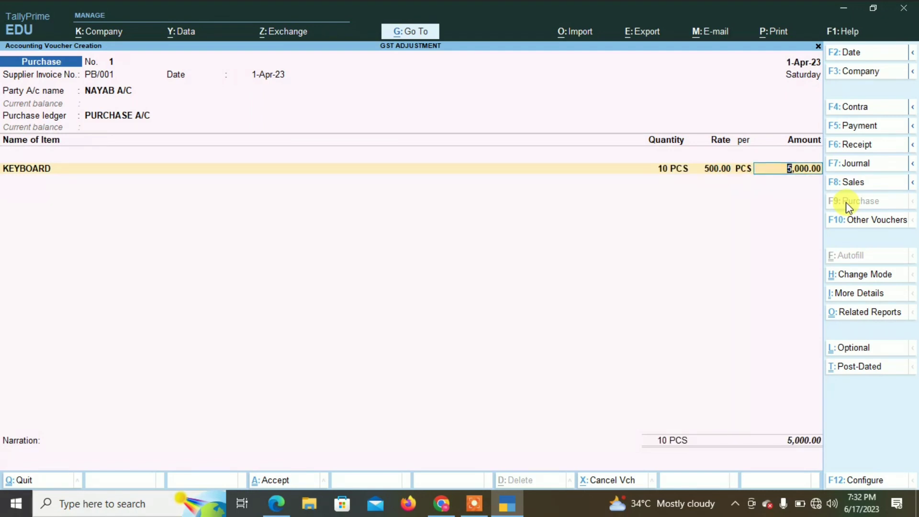
key("Return")
Add MOUSE to the purchase voucher with quantity 10 PCS at rate 300
type("MOU")
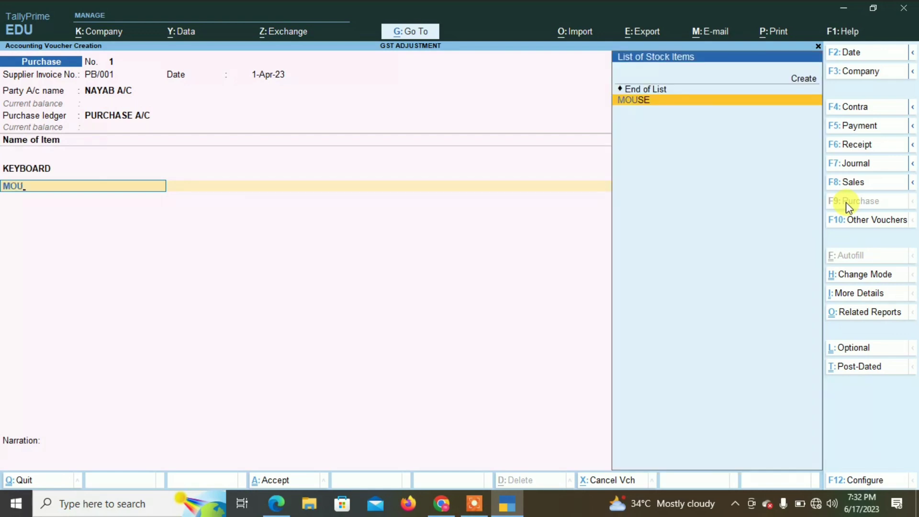
key("Return")
type("10")
key("Return")
type("300")
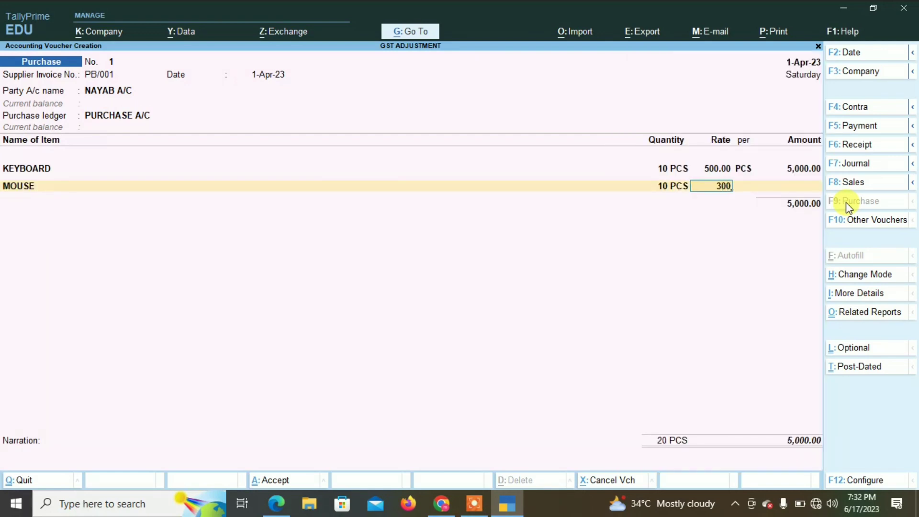
key("Return")
key("Return")
key("Return")
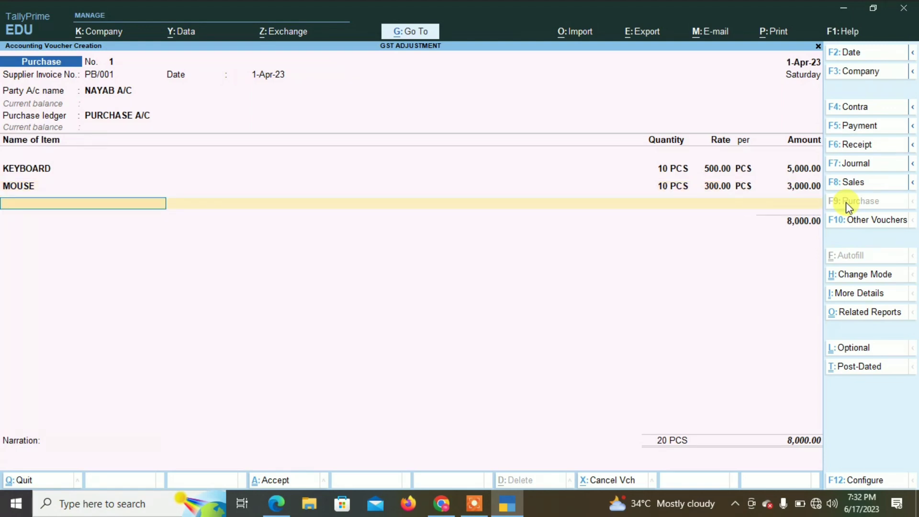
Add the INPUT CGST and INPUT SGST tax ledgers below the purchased items
key("Return")
type("IN")
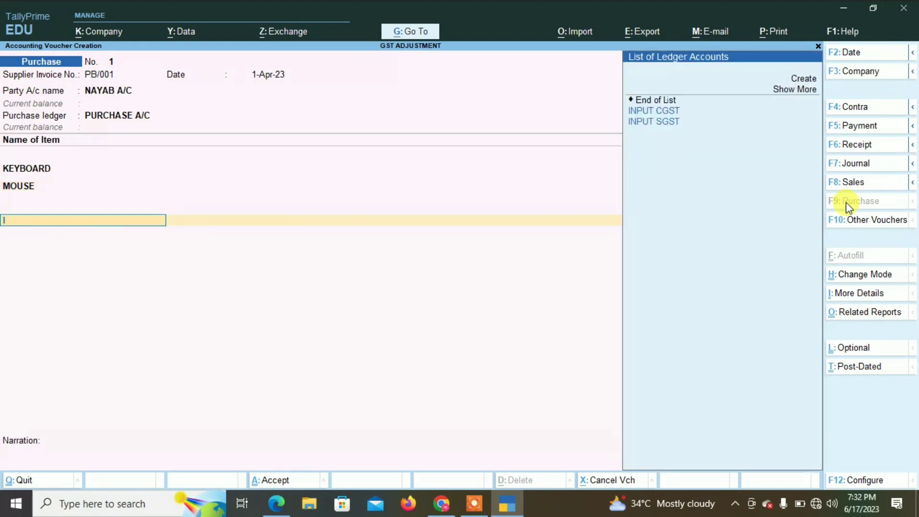
key("Return")
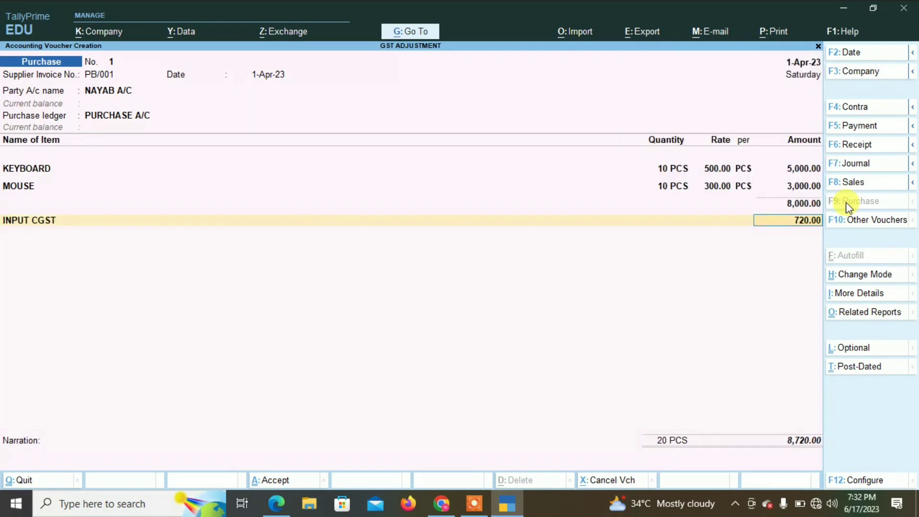
key("Return")
type("IN")
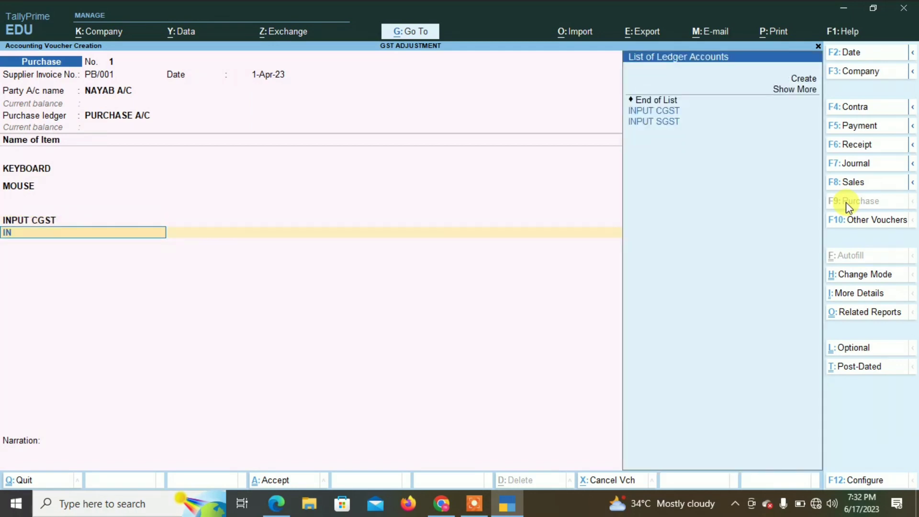
key("Down")
key("Return")
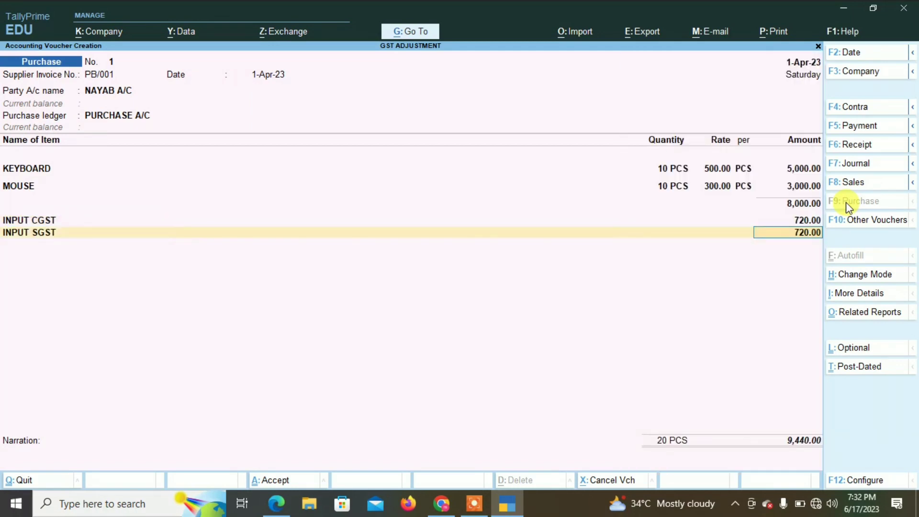
key("Return")
Leave the narration blank and save the purchase voucher
key("Return")
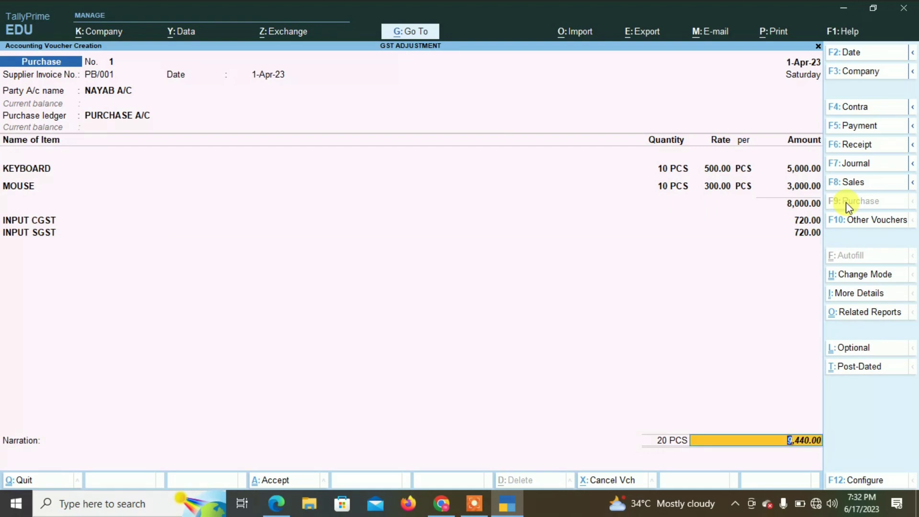
key("Return")
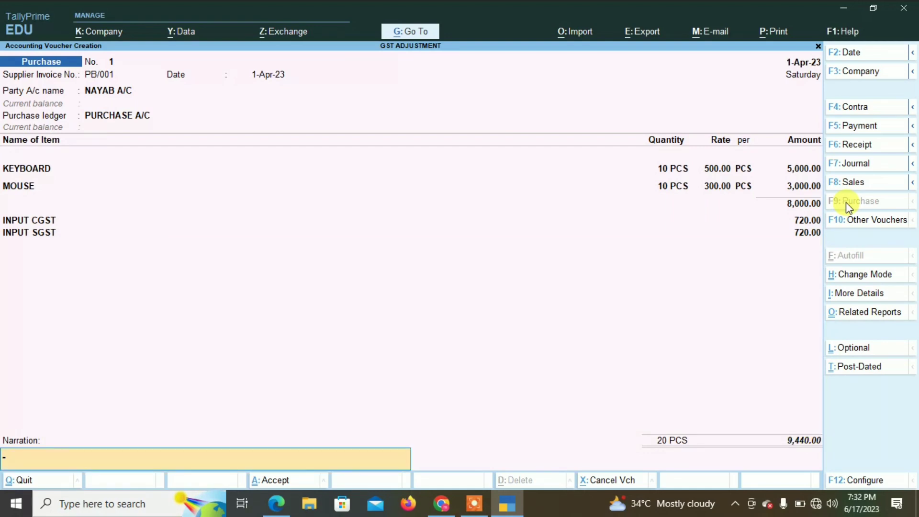
key("Return")
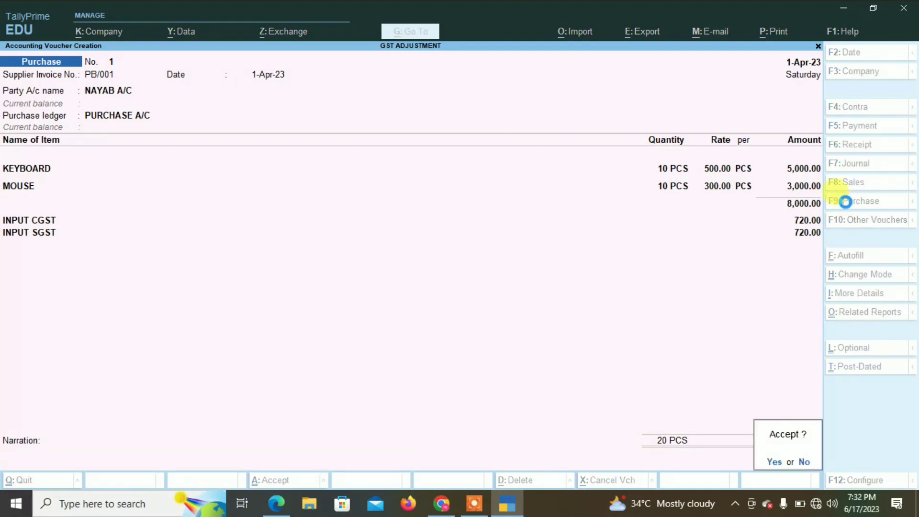
key("y")
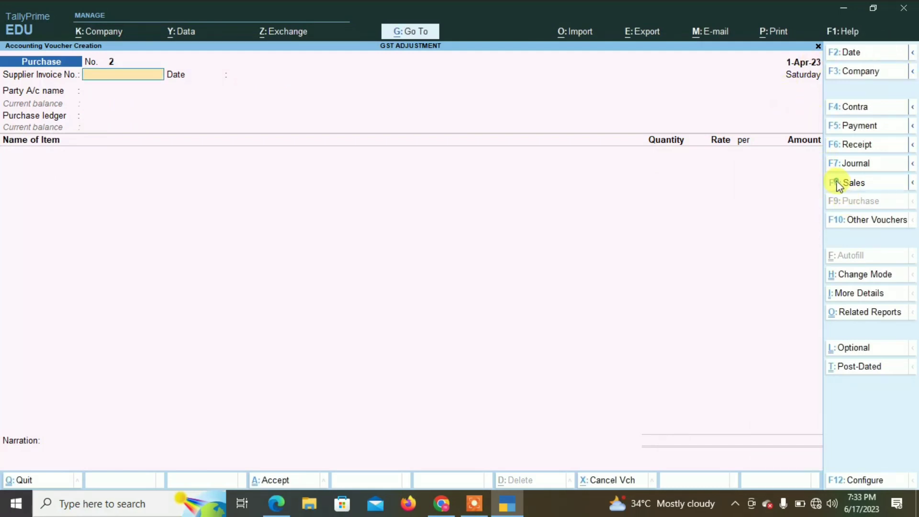
Start a new Sales voucher and select the customer's party ledger
left_click(837, 184)
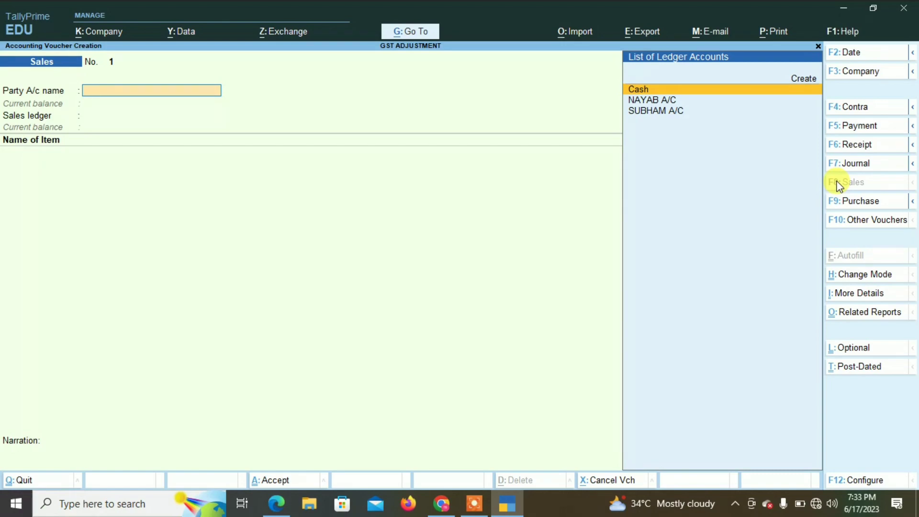
key("Down")
key("Down")
key("Return")
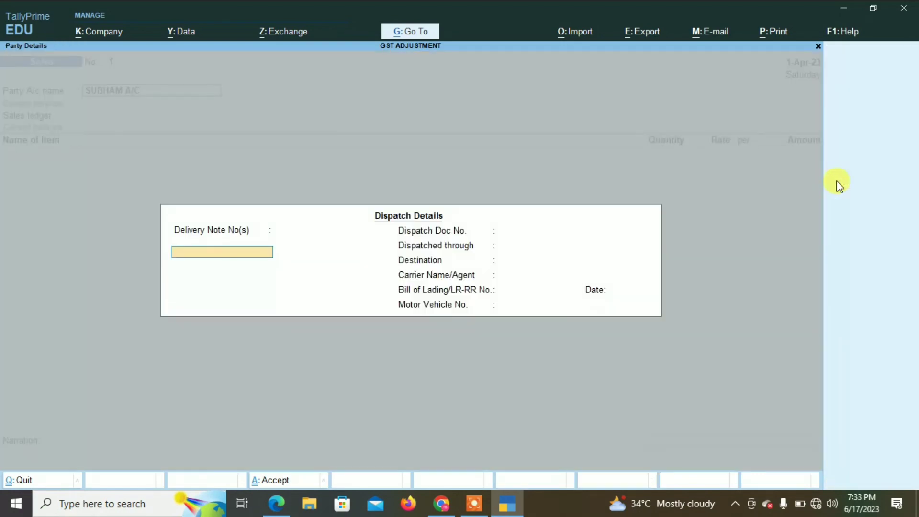
Accept blank dispatch details and the customer's default party details, with SALES A/C as the sales ledger
key("Return")
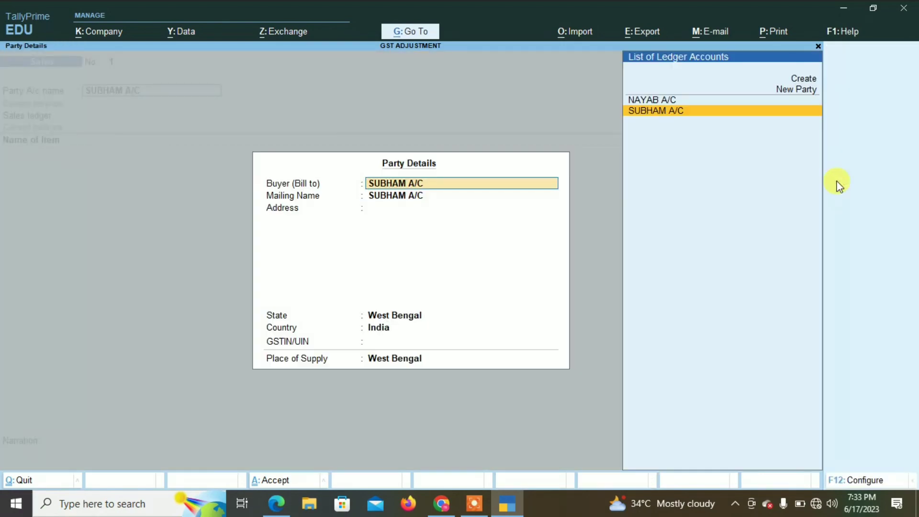
key("Return")
key("Return")
key("Return")
key("Return")
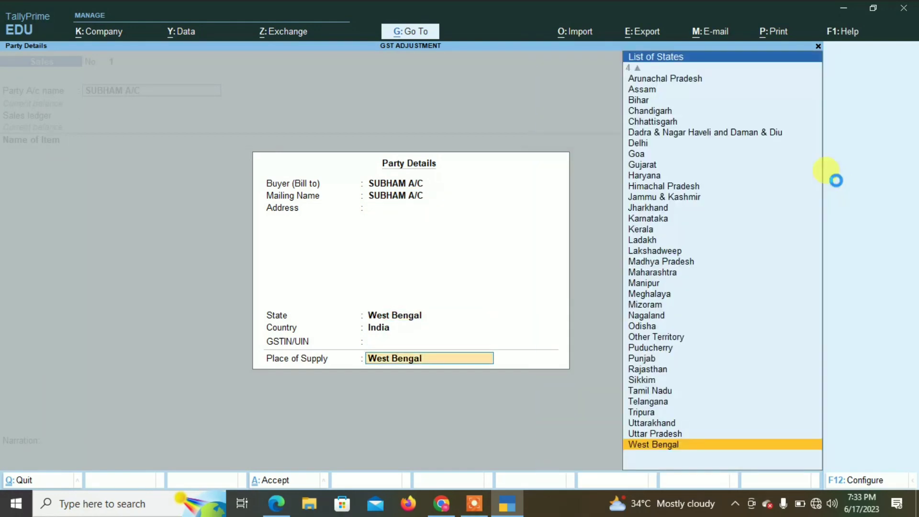
key("Return")
key("Return")
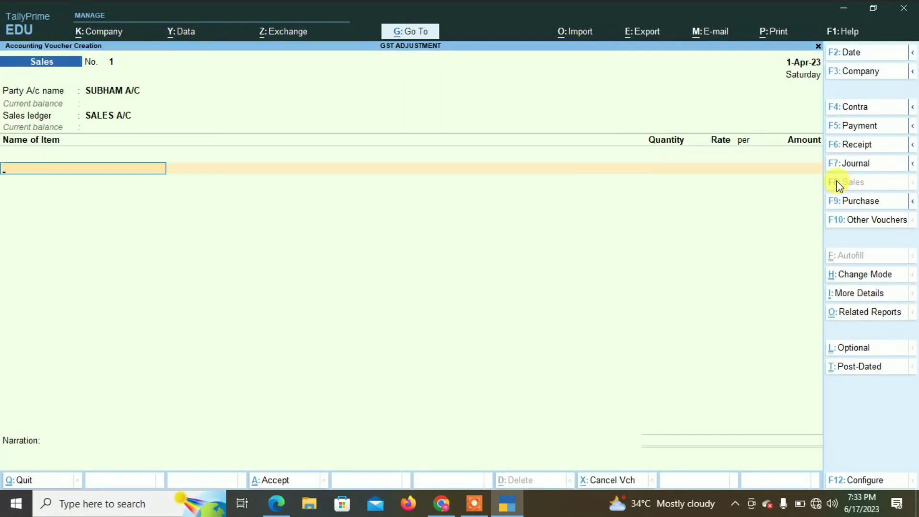
Add KEYBOARD to the sales voucher with quantity 10 PCS at rate 600
type("K")
key("Return")
type("10")
key("Return")
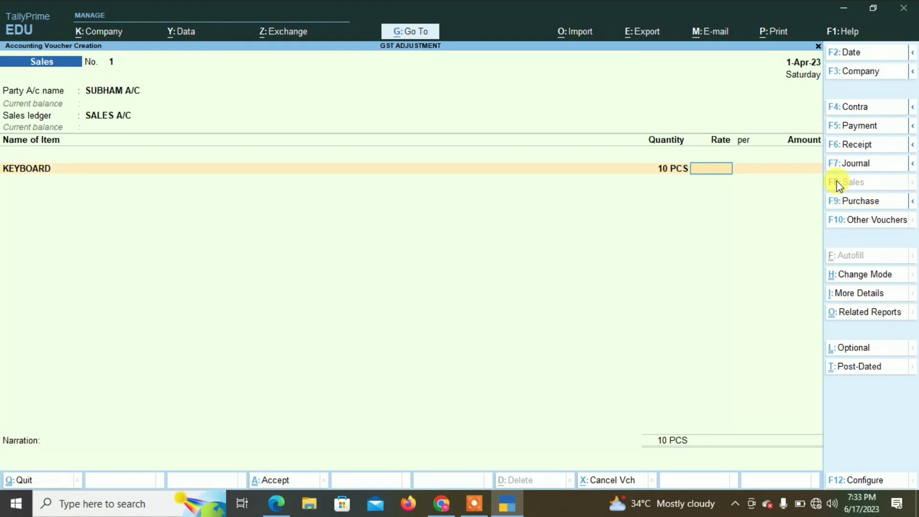
type("600")
key("Return")
key("Return")
key("Return")
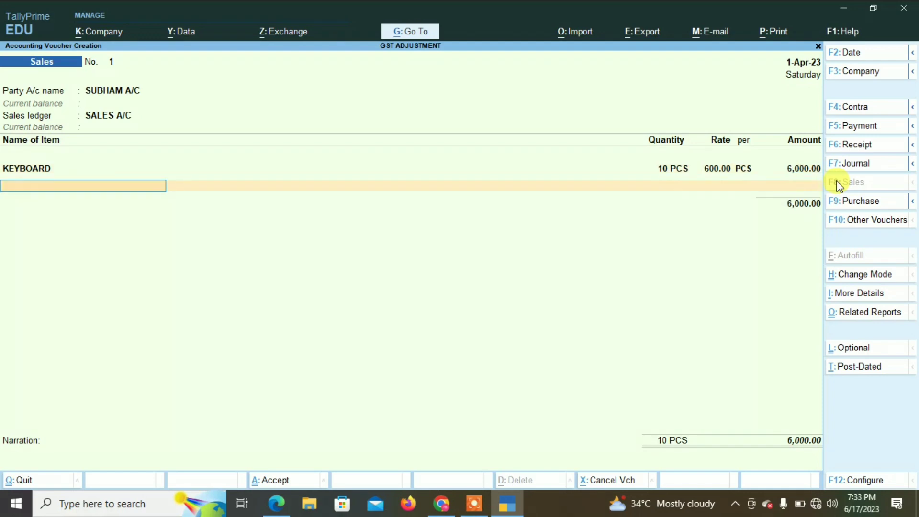
Add MOUSE to the sales voucher with quantity 10 PCS at rate 300
type("MOU")
key("Return")
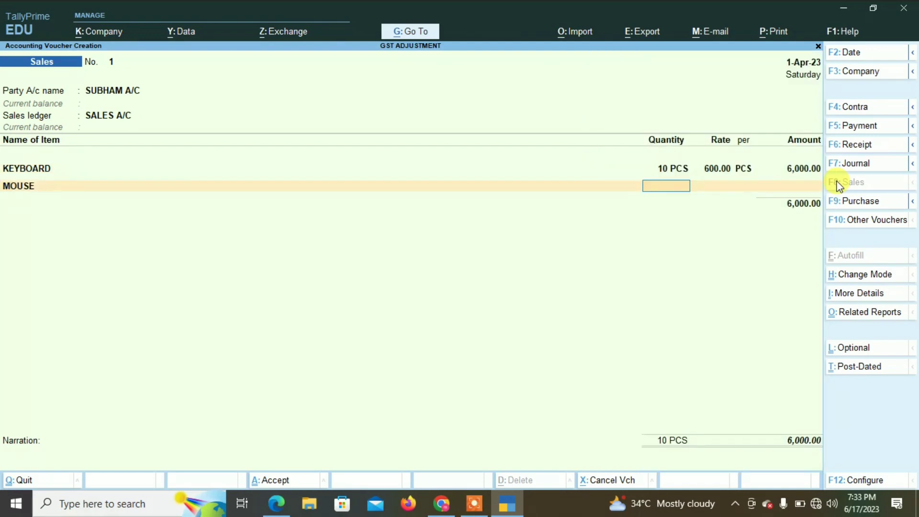
type("10")
key("Return")
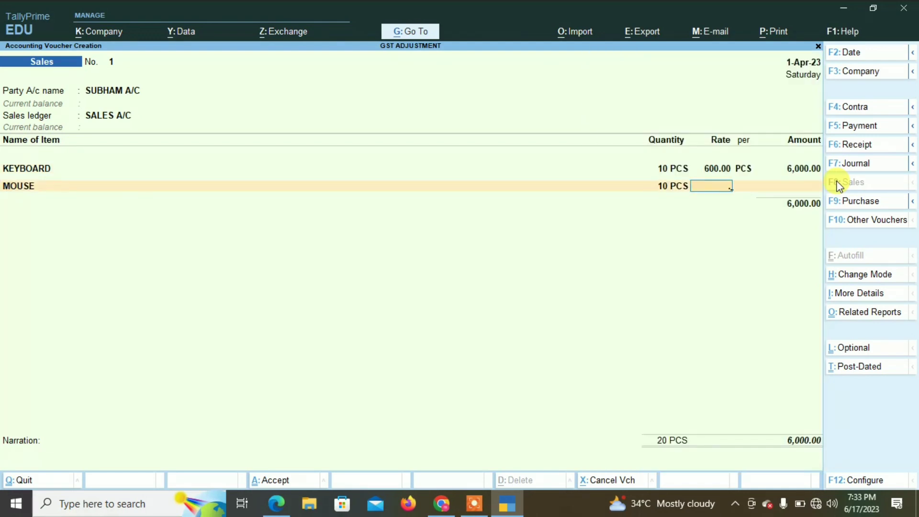
type("300")
key("Return")
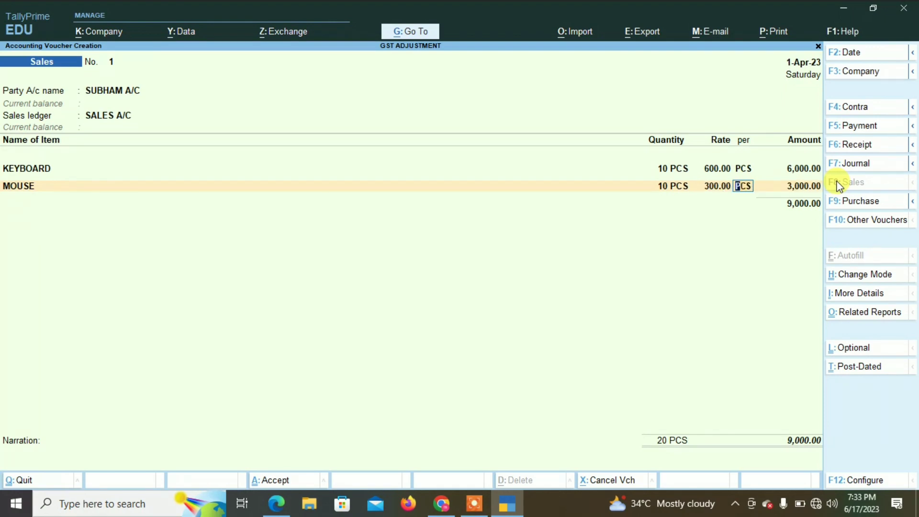
key("Return")
key("Return")
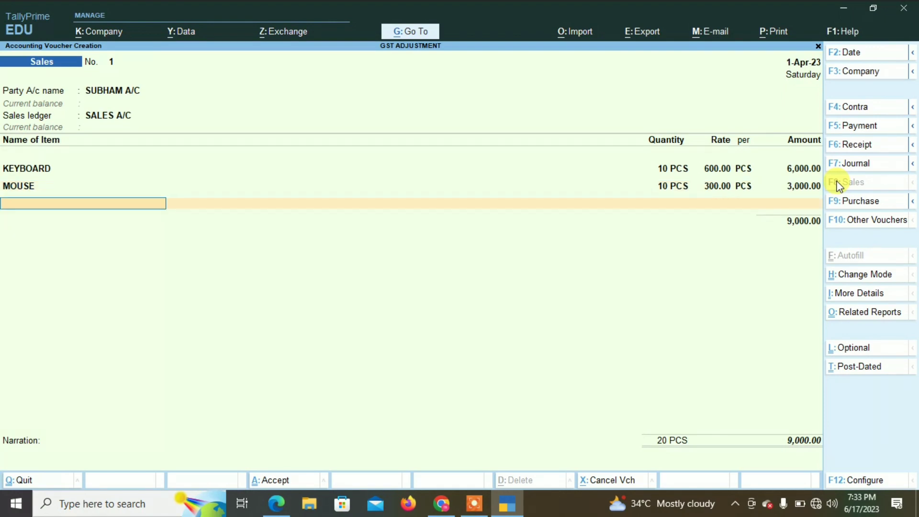
Add the OUTPUT CGST and OUTPUT SGST tax ledgers below the sold items
key("Return")
type("OU")
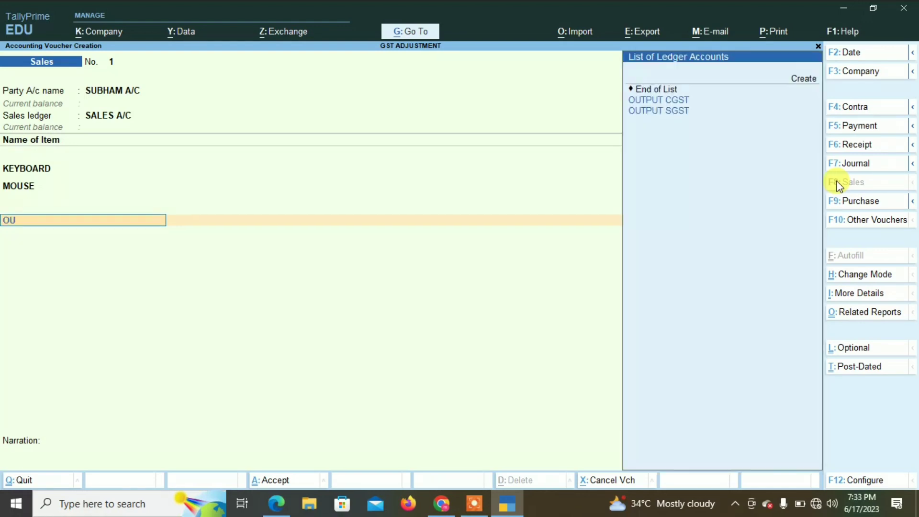
key("Return")
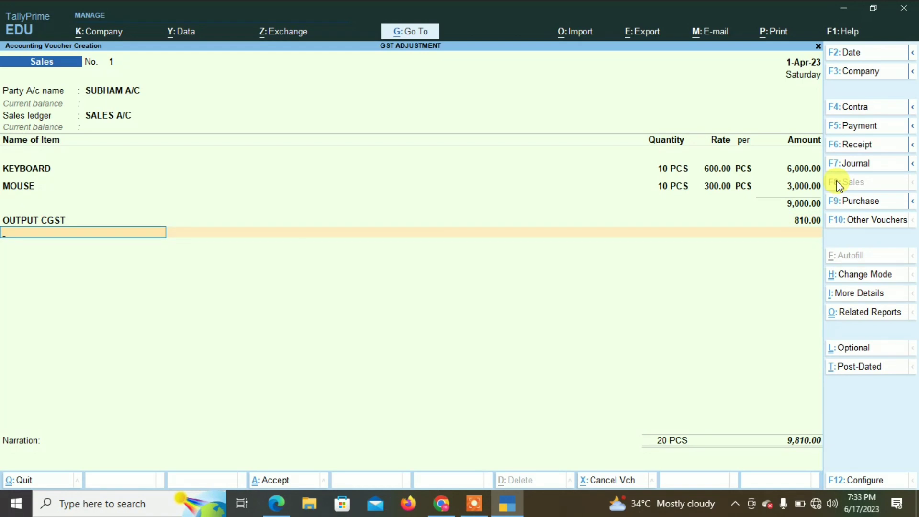
type("OU")
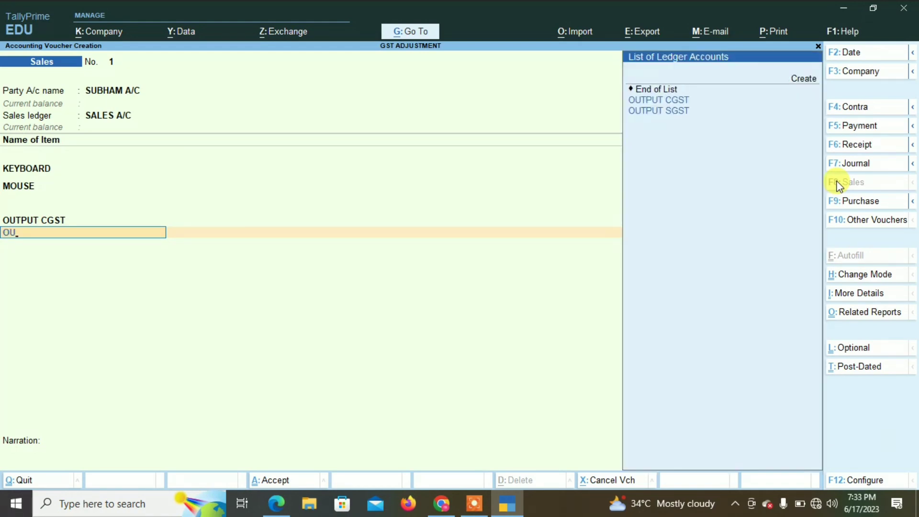
key("Down")
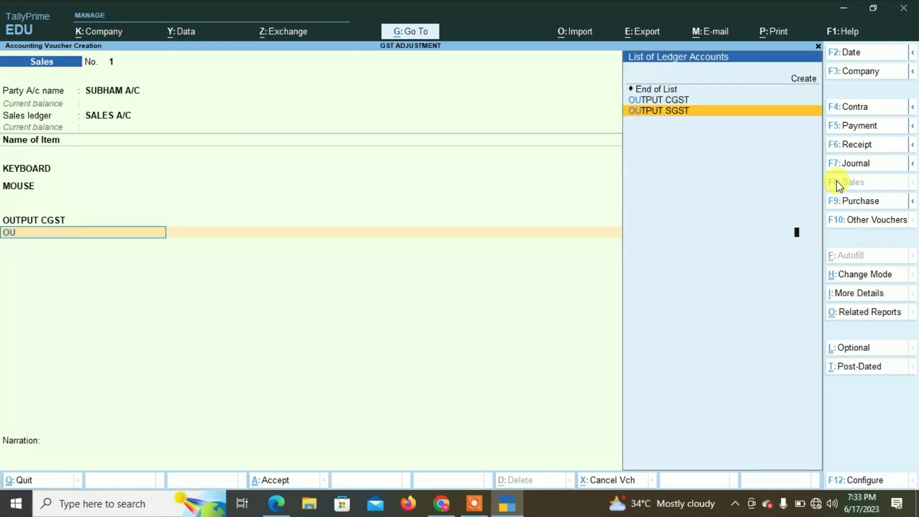
key("Return")
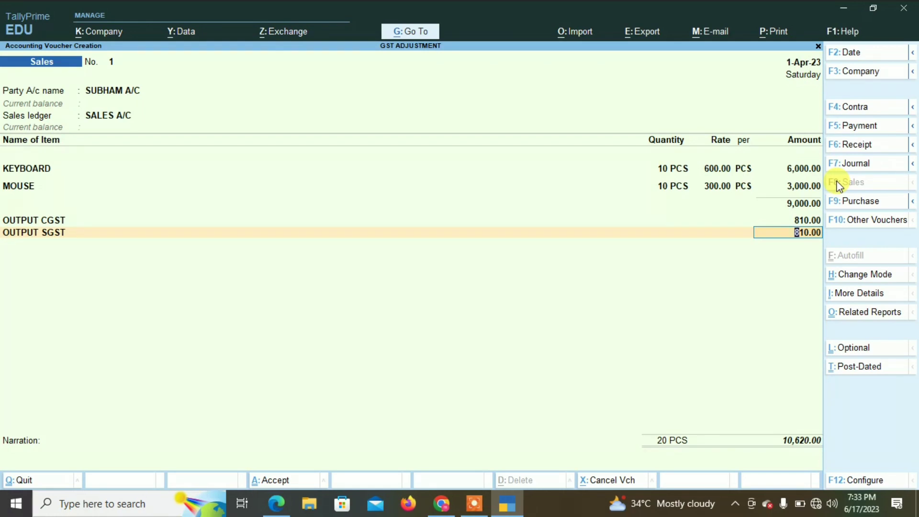
key("Return")
Leave the narration blank and save the sales voucher
key("Return")
key("Return")
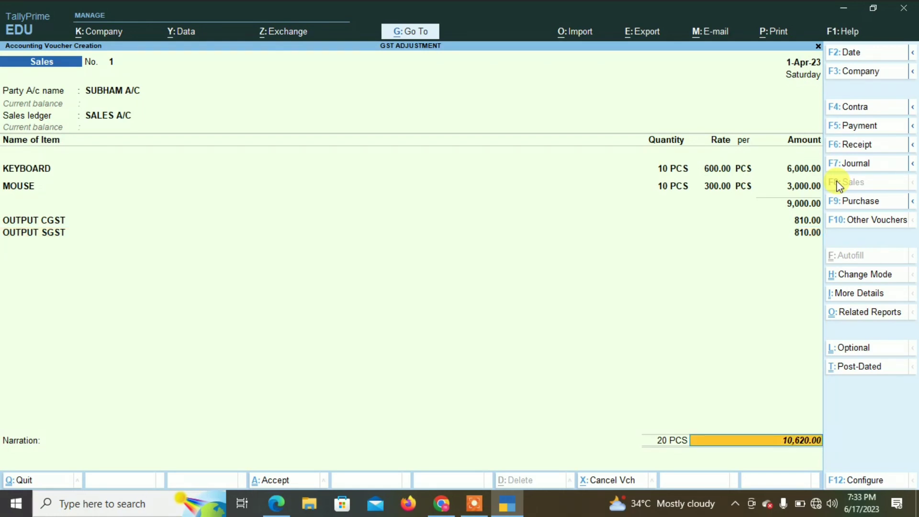
key("Return")
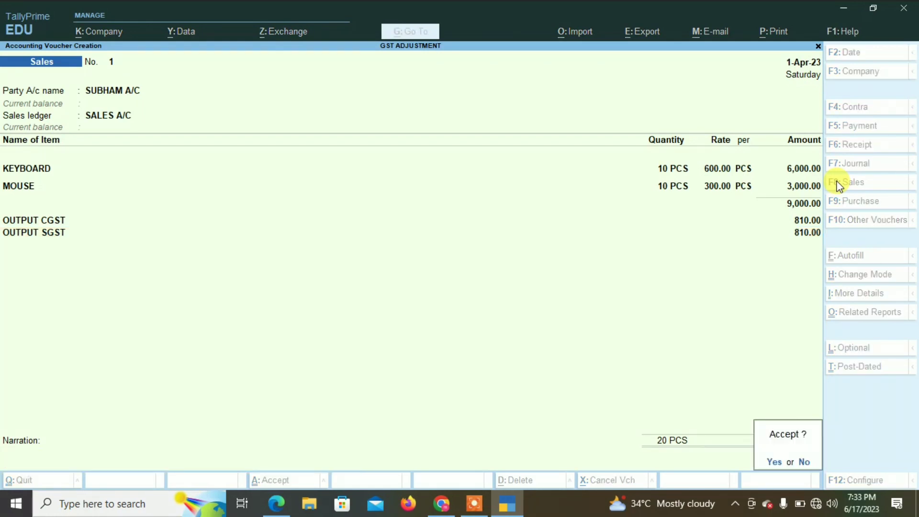
key("Return")
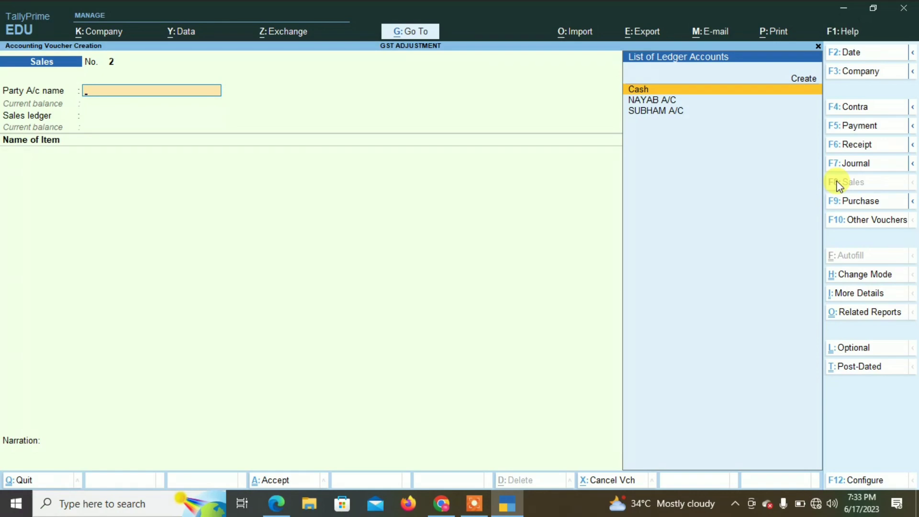
Leave voucher entry and return to the Gateway of Tally without quitting the program
key("Escape")
key("Return")
key("Escape")
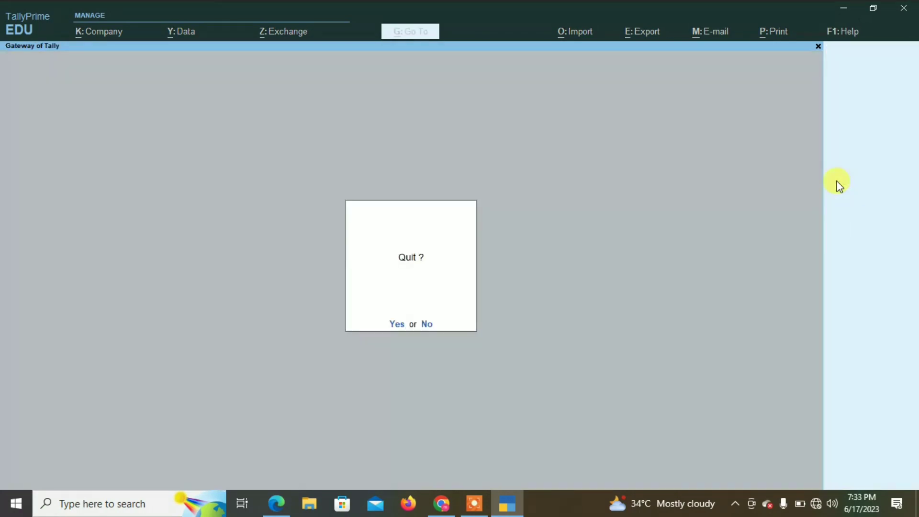
key("Escape")
Open the company's additional reports from the Gateway of Tally
key("Down")
key("Down")
key("Down")
key("Down")
key("Down")
key("Down")
key("Down")
key("Down")
key("Down")
key("Down")
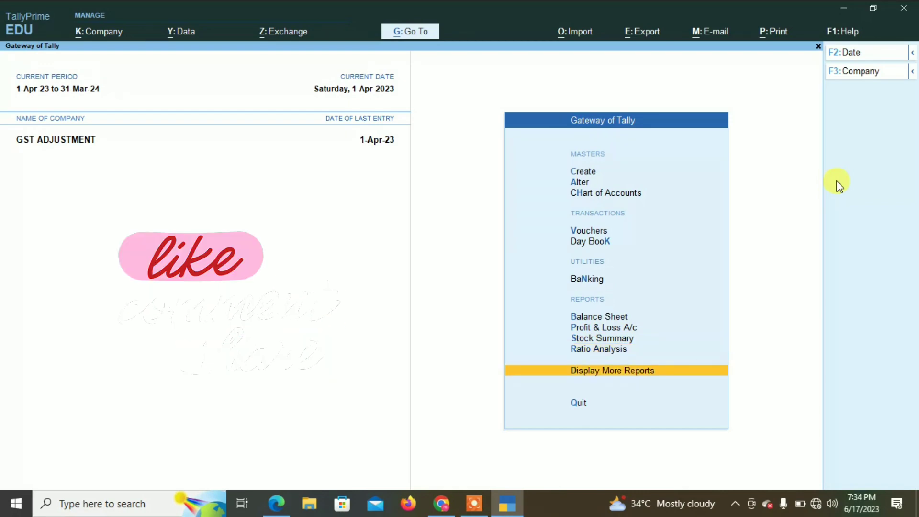
key("Return")
Open the GST Reports list from the additional reports
key("Down")
key("Down")
key("Down")
key("Down")
key("Down")
key("Down")
key("Down")
key("Down")
key("Down")
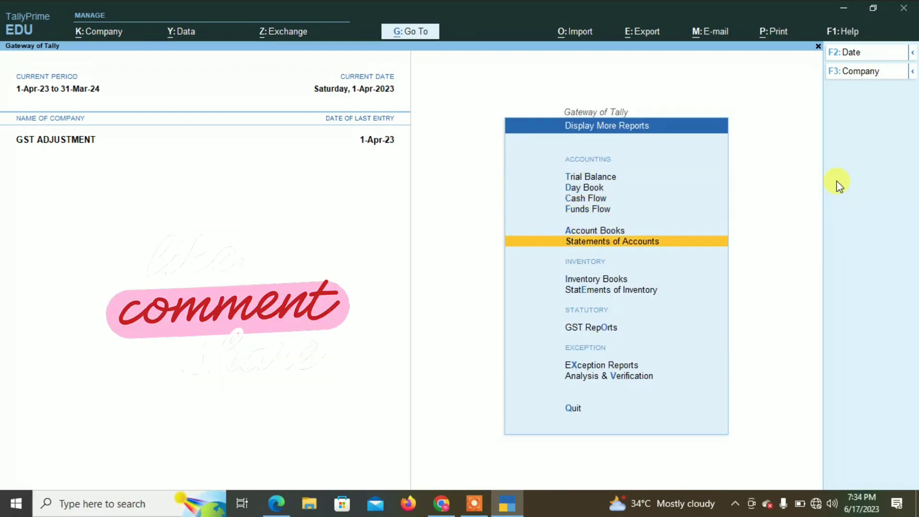
key("Up")
key("Return")
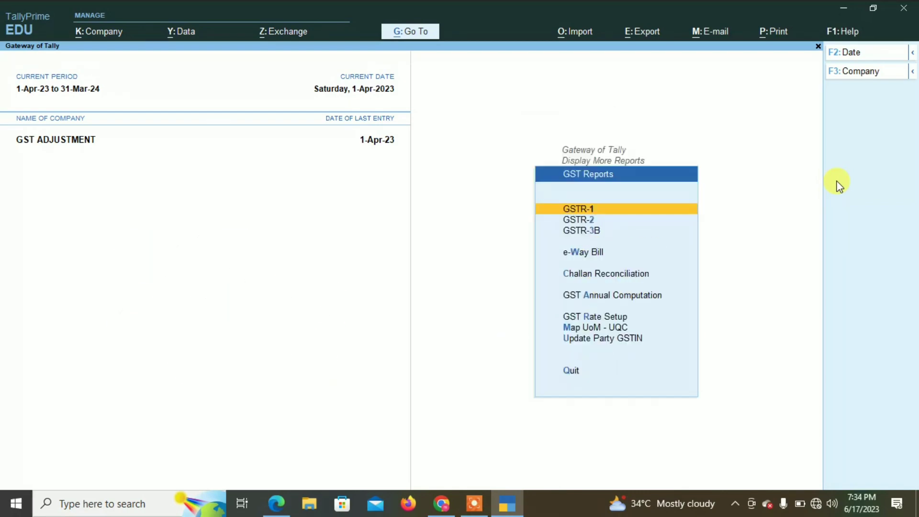
Open the GSTR-3B report in detailed view and examine the voucher summary and the outward supplies section
key("Down")
key("Down")
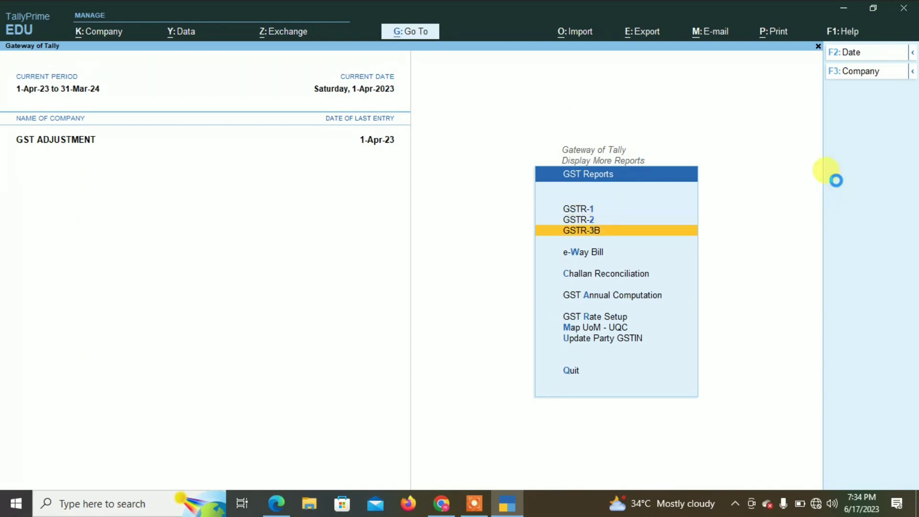
key("Return")
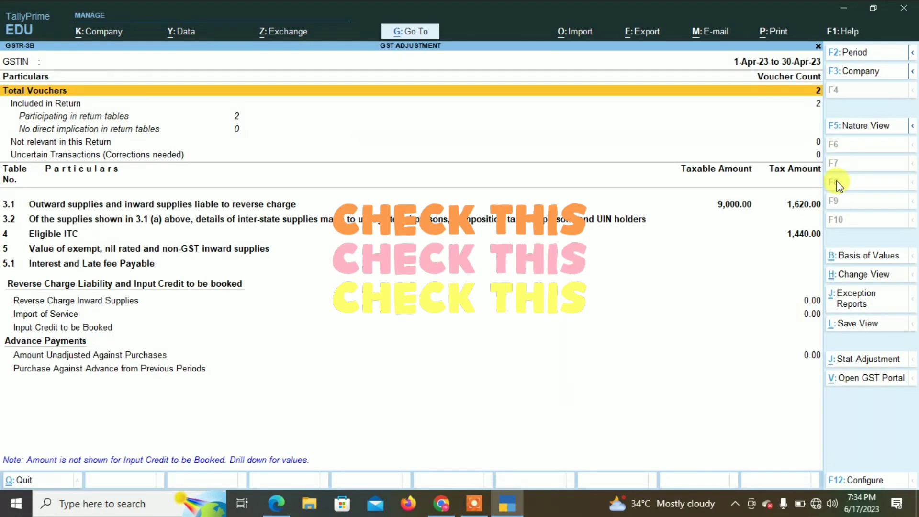
key("alt+F5")
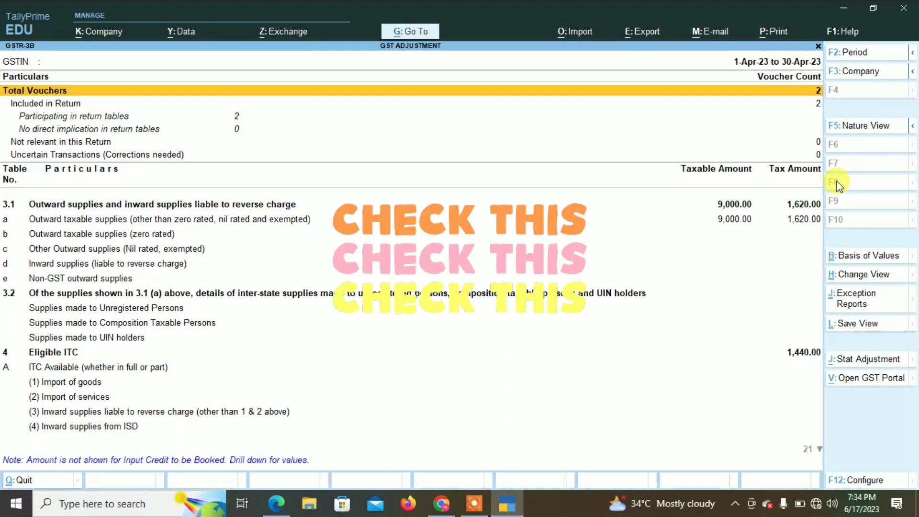
key("Down")
key("Down")
key("Down")
key("Down")
key("Down")
key("Down")
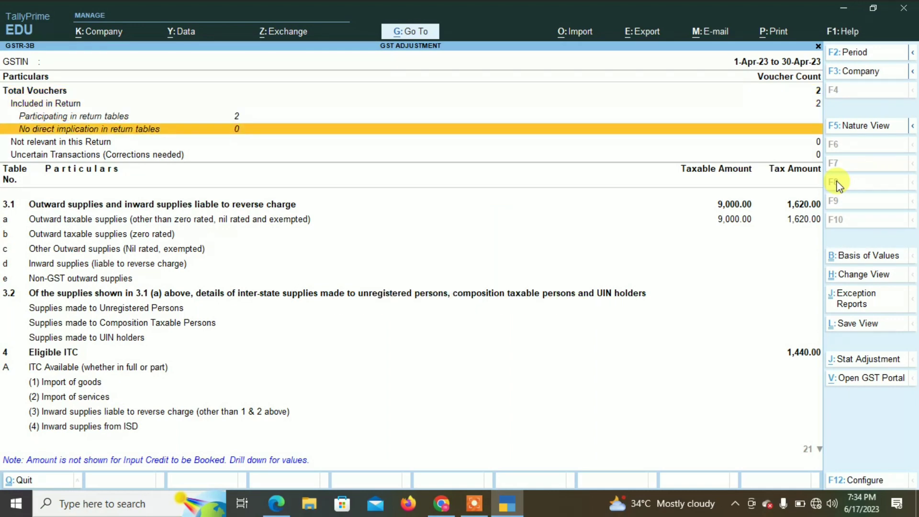
key("Up")
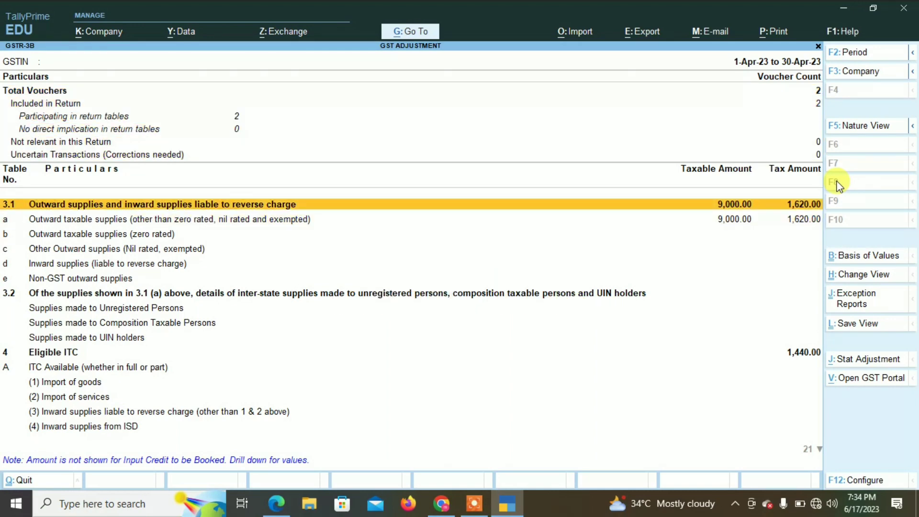
Leave GSTR-3B, review the GSTR-2 report's inward supplies, and return to the Gateway of Tally
key("Escape")
key("Up")
key("Return")
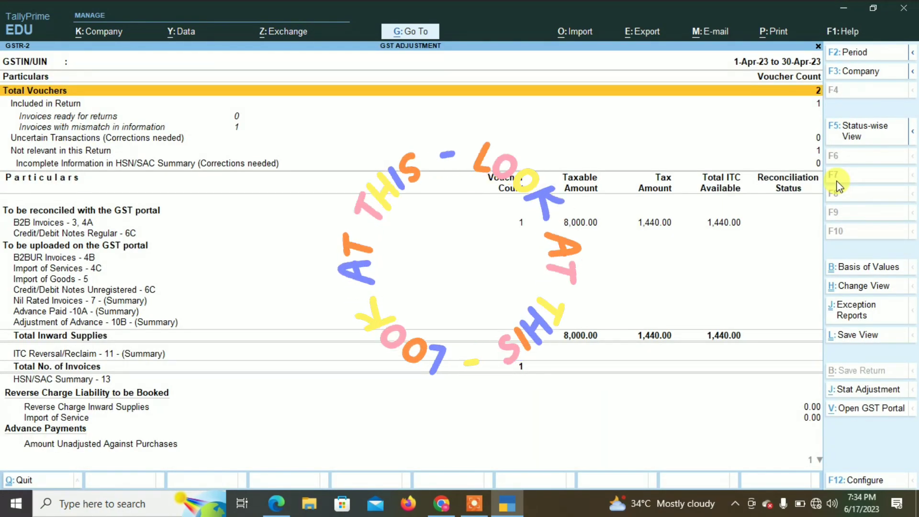
key("Escape")
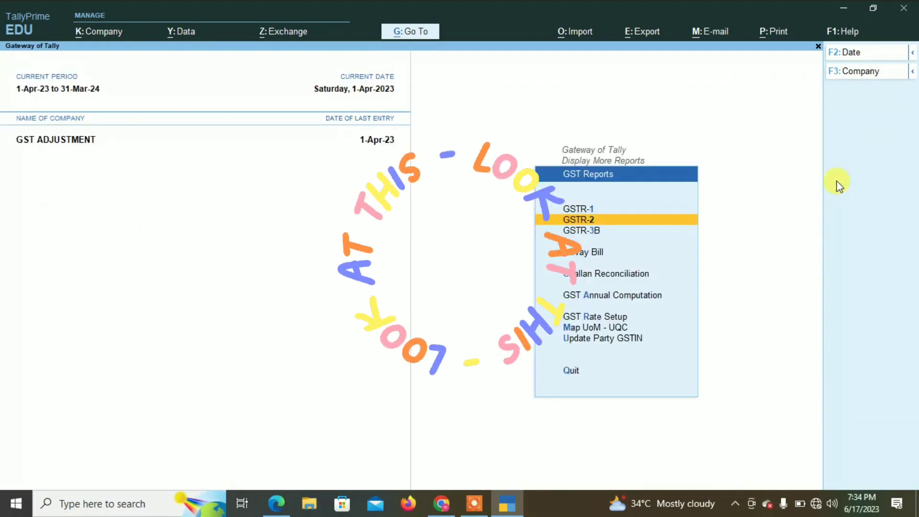
key("Escape")
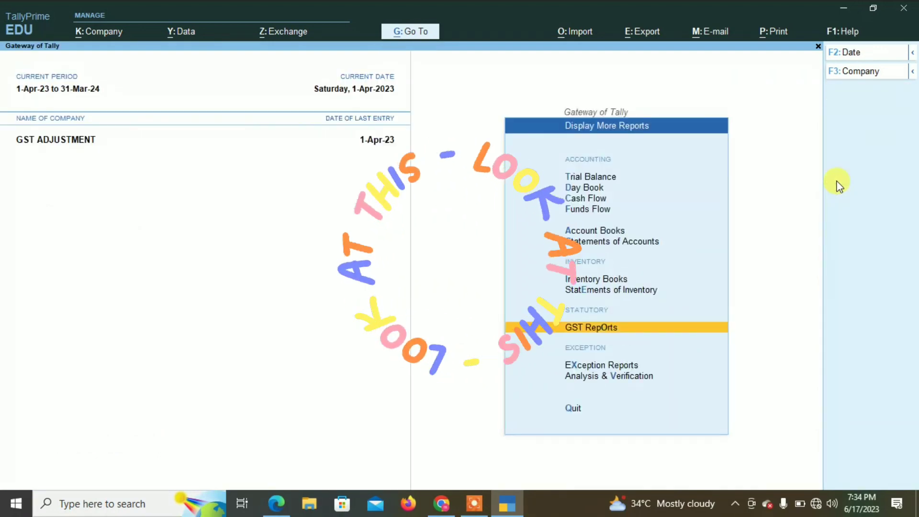
key("Escape")
key("Up")
key("Up")
key("Up")
key("Up")
key("Up")
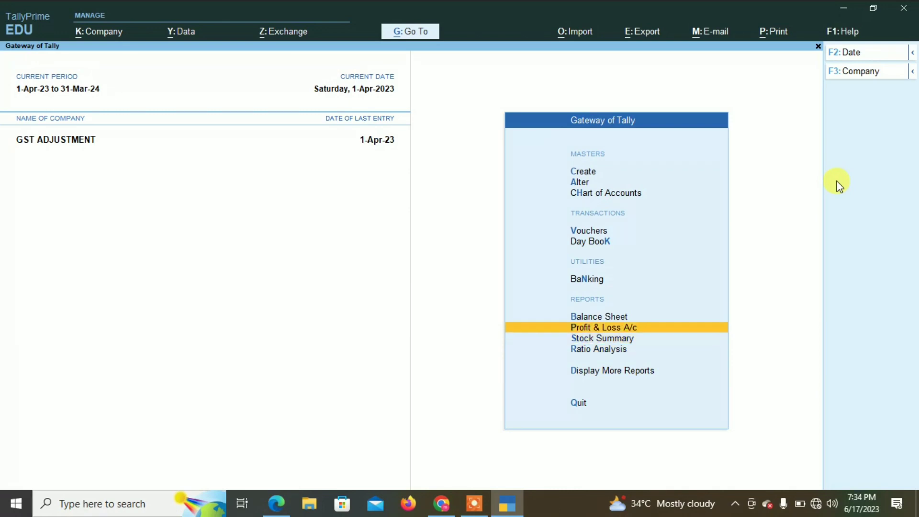
key("Up")
key("Up")
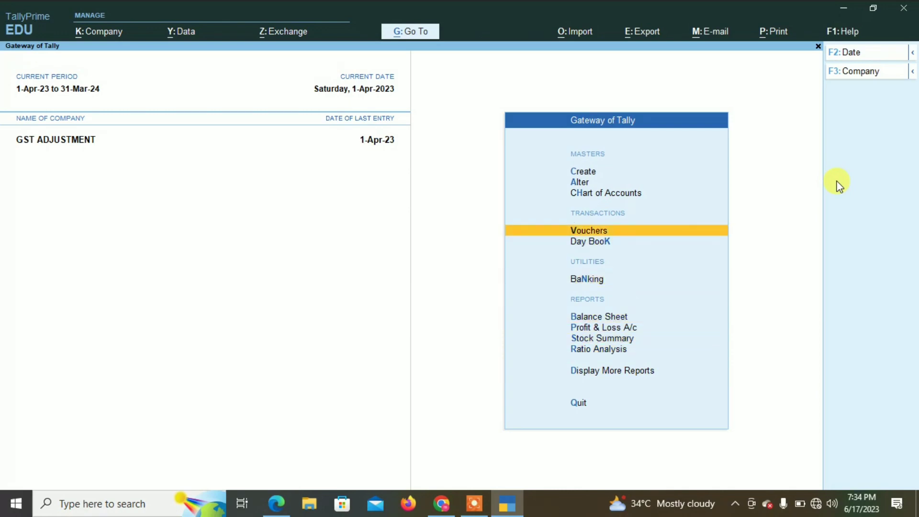
key("Up")
key("Up")
key("Up")
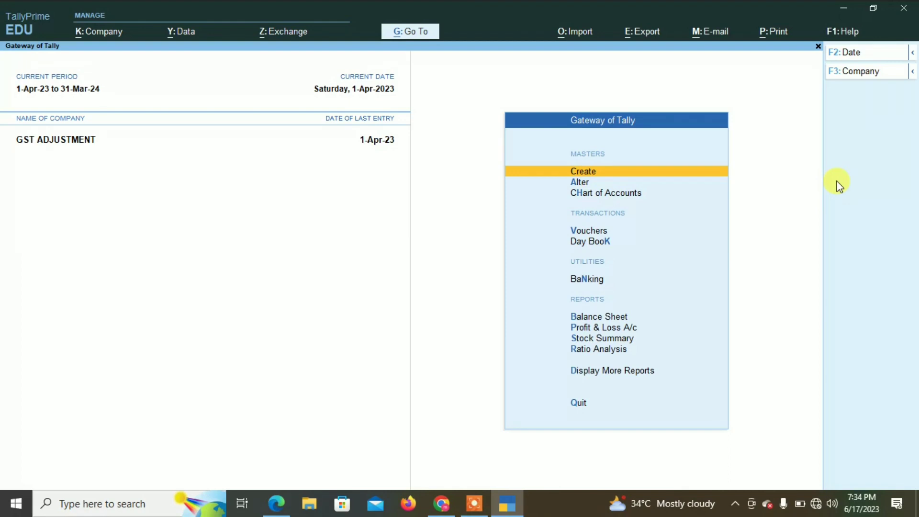
Open the company's Balance Sheet and expand it to show the detailed breakdown of each group
key("Down")
key("Down")
key("Down")
key("Down")
key("Down")
key("Down")
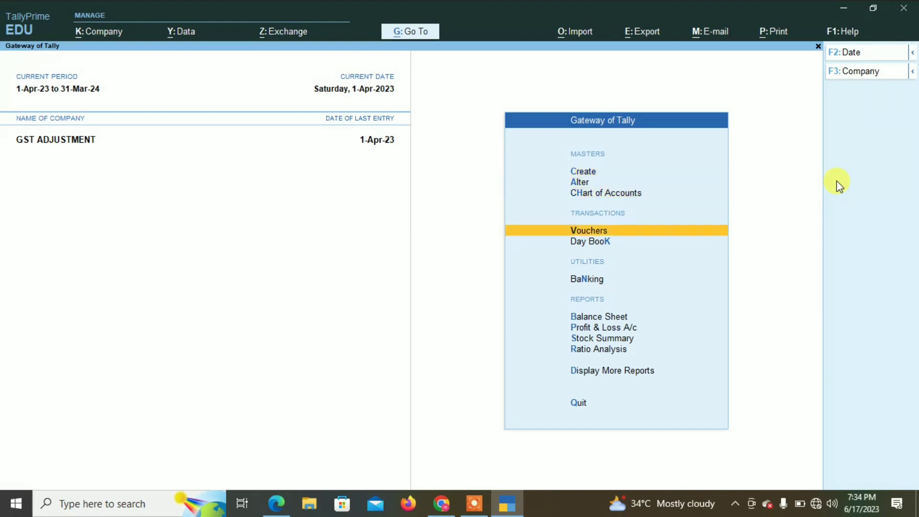
key("Down")
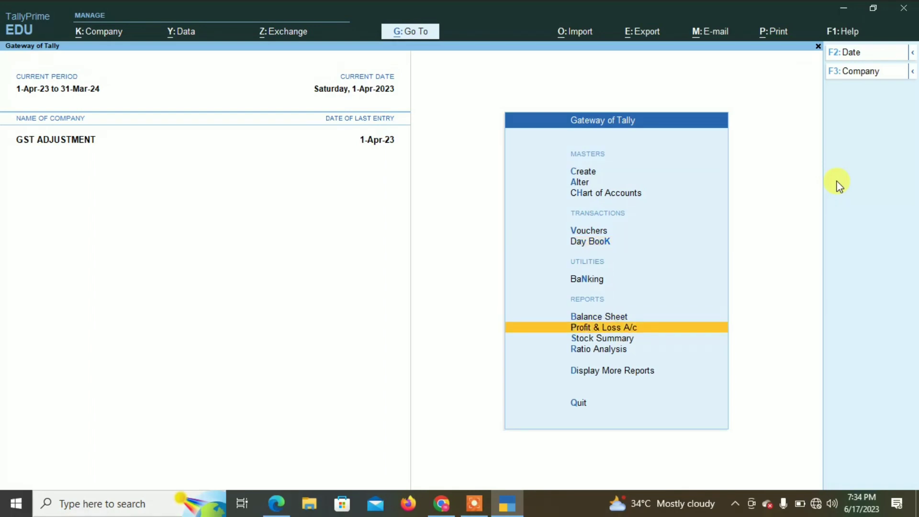
key("Up")
key("Return")
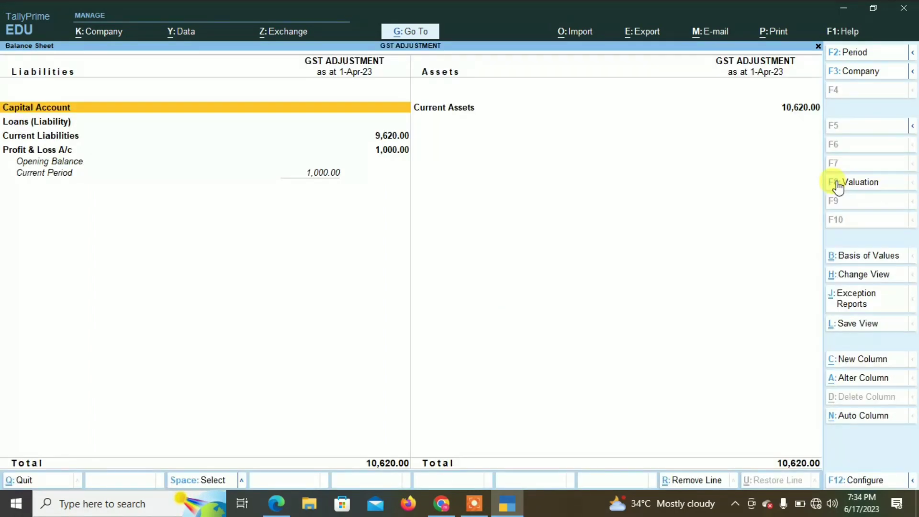
key("alt+F5")
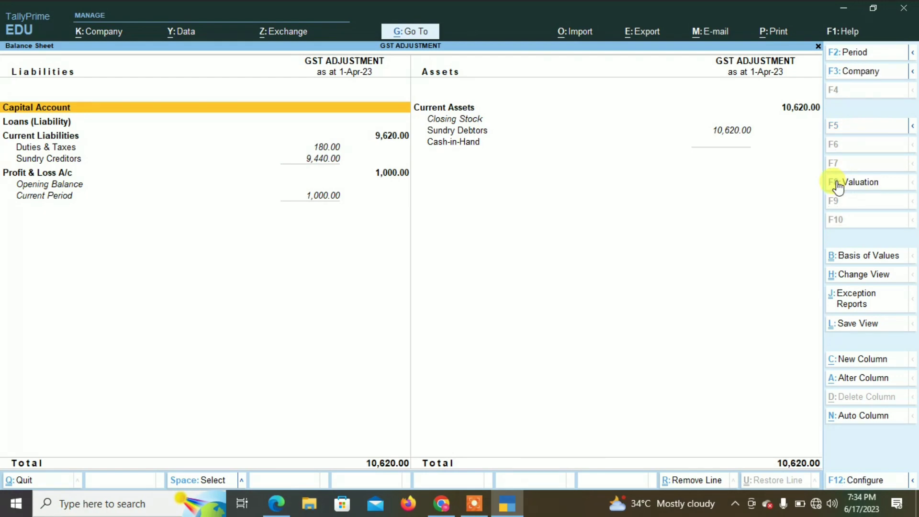
Examine Current Liabilities, Duties & Taxes and Sundry Debtors in the Balance Sheet, and return to the Gateway of Tally
key("Down")
key("Down")
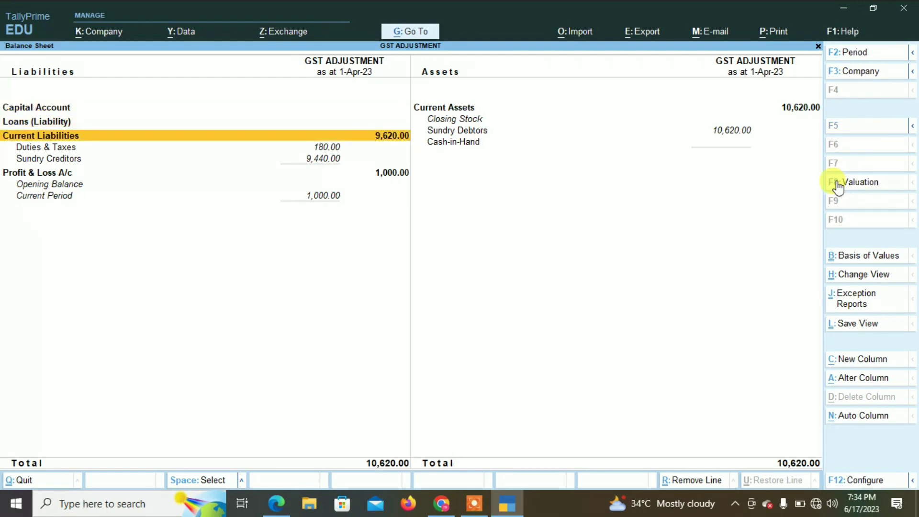
key("Down")
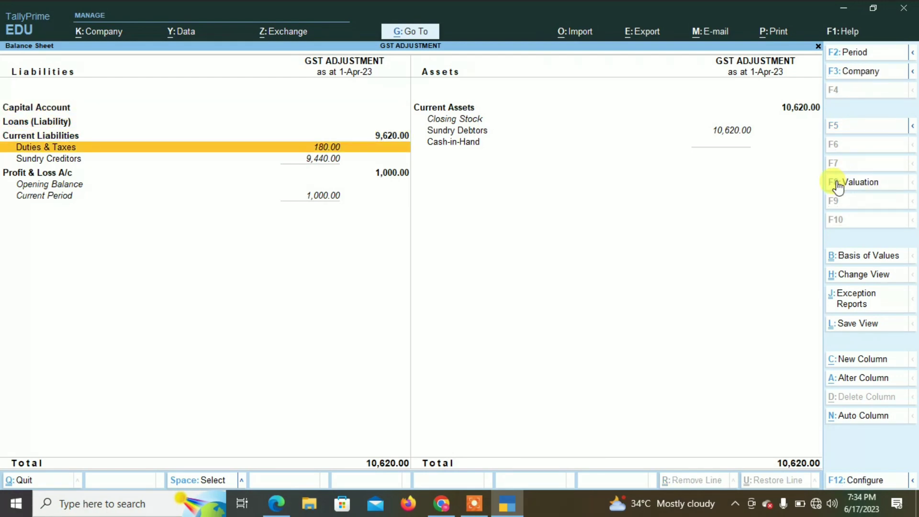
key("Up")
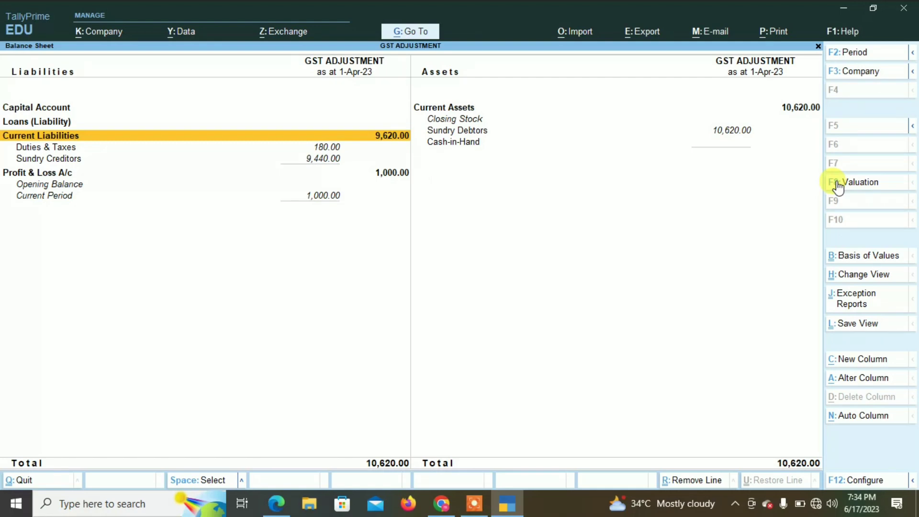
key("Right")
key("Up")
key("Up")
key("Down")
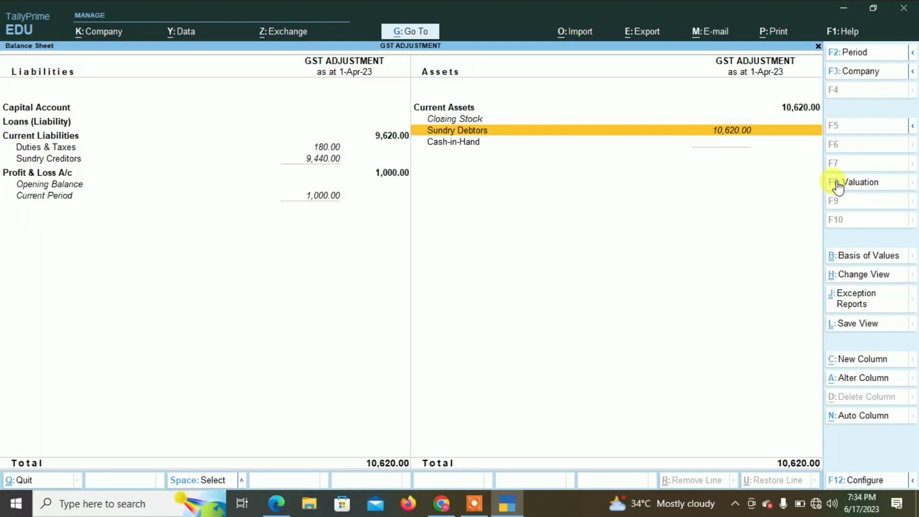
key("Escape")
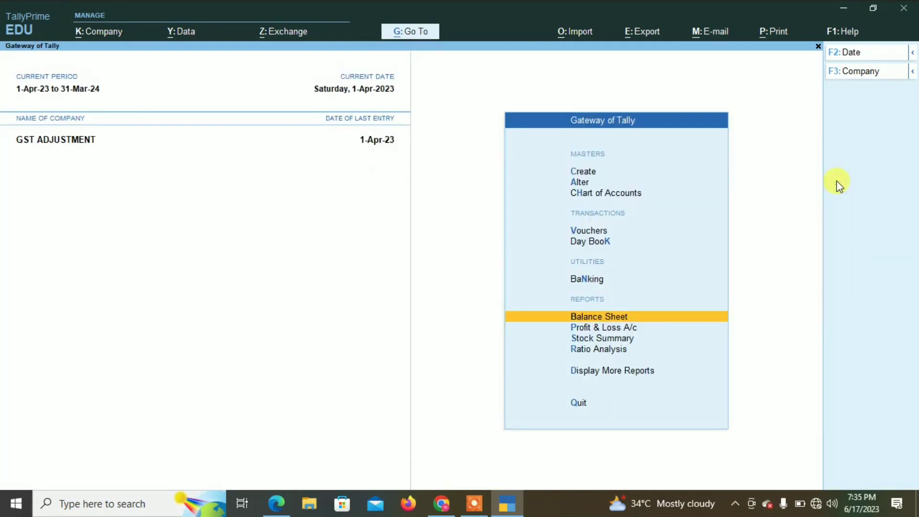
Open voucher entry and select the customer's ledger as the party account
key("Up")
key("Up")
key("Up")
key("Return")
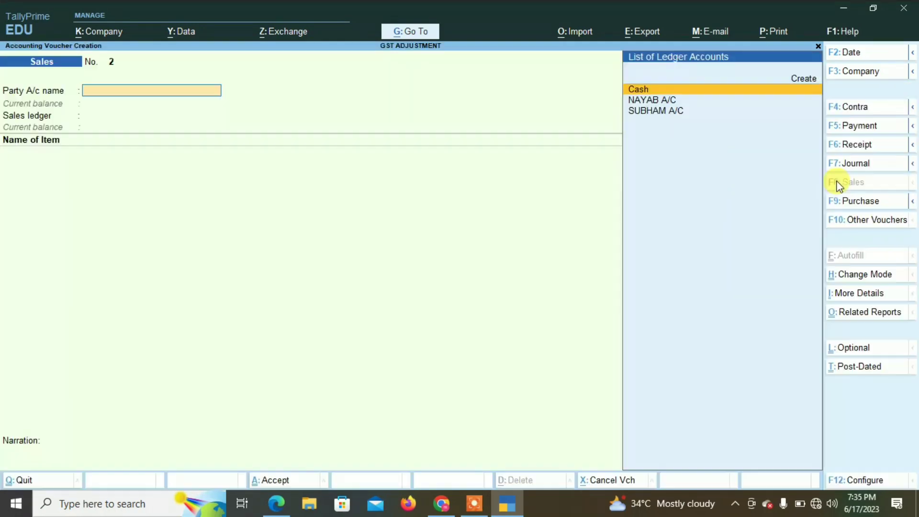
key("Down")
key("Down")
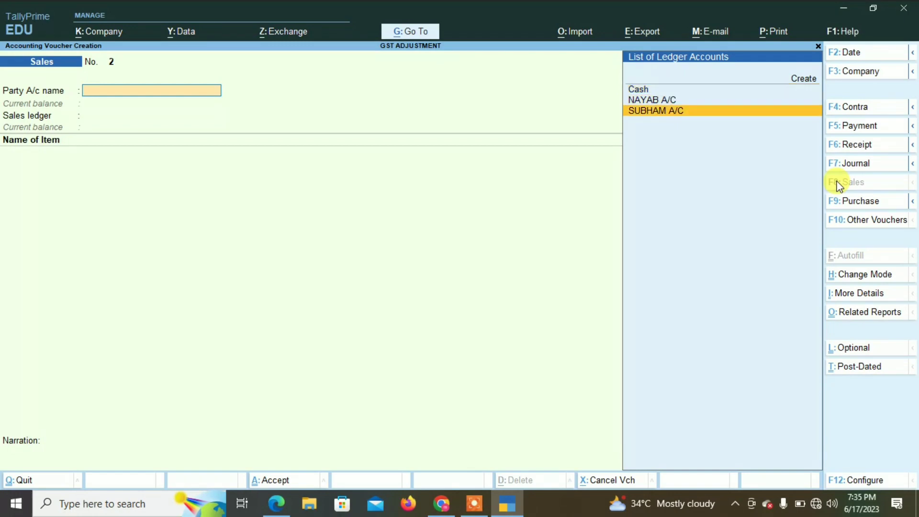
key("Return")
Leave the dispatch details blank and accept the party details with West Bengal as the place of supply
key("Return")
key("Return")
key("Return")
key("Return")
key("Return")
key("Return")
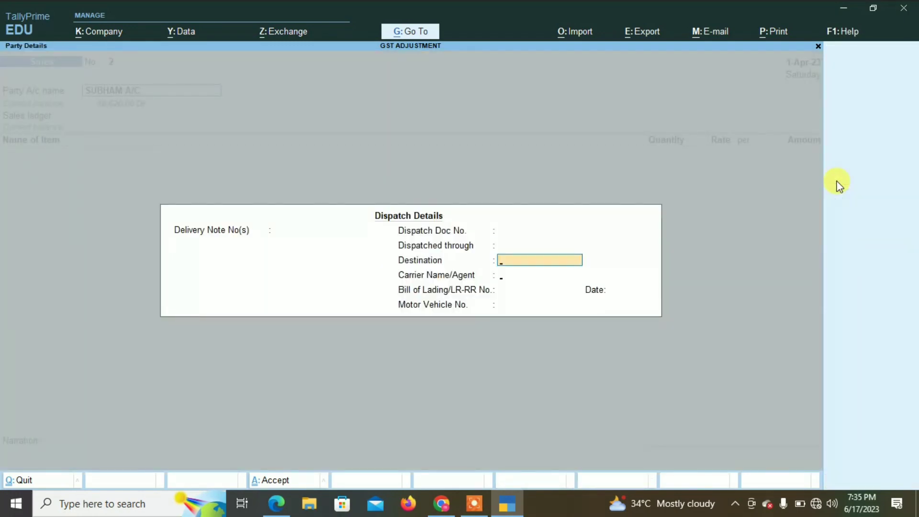
key("Return")
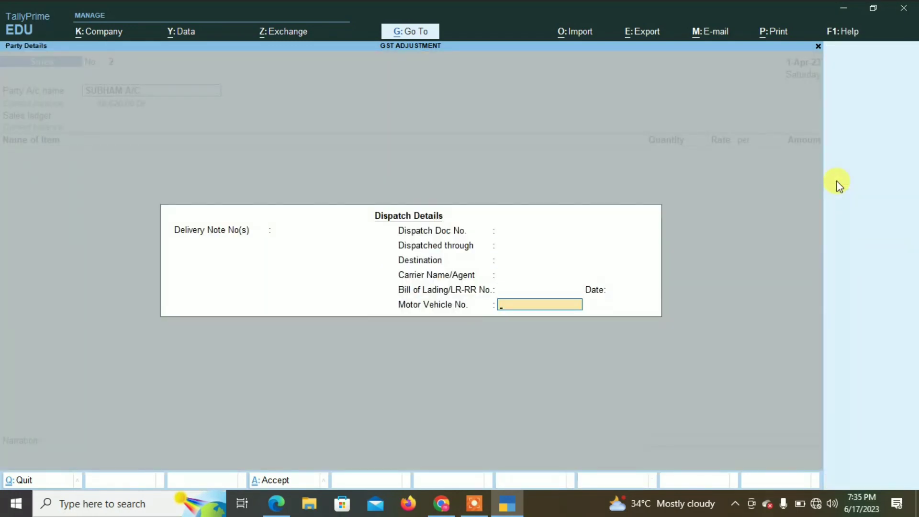
key("Return")
key("Return")
key("Return")
key("Return")
key("Return")
key("Return")
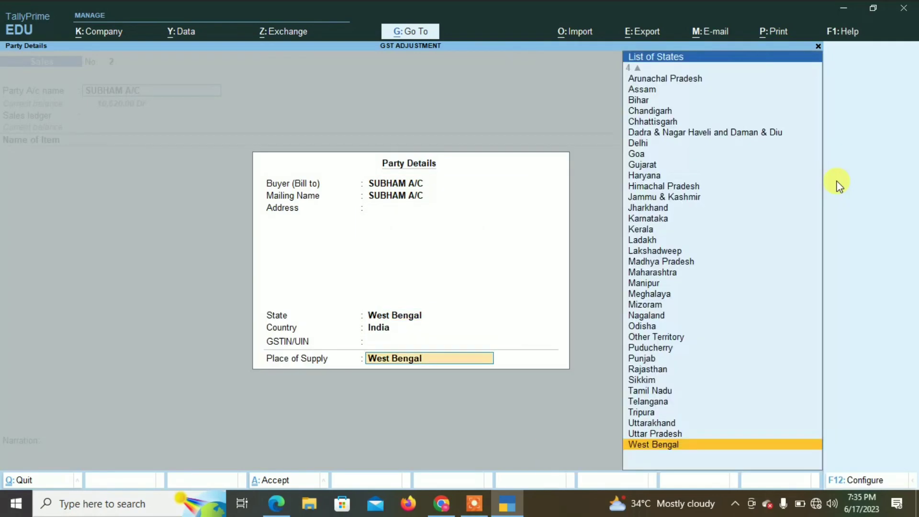
key("Return")
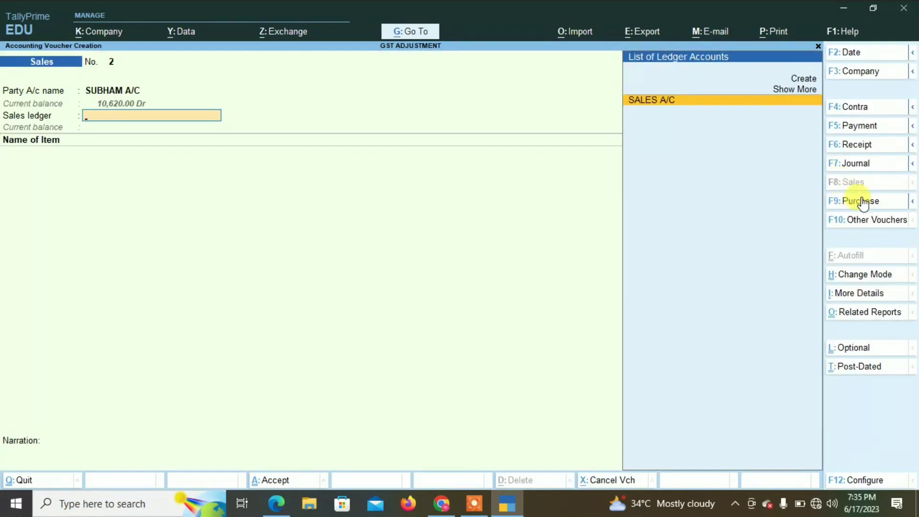
Switch the entry to a Receipt voucher and start creating a new ledger for its account
left_click(845, 145)
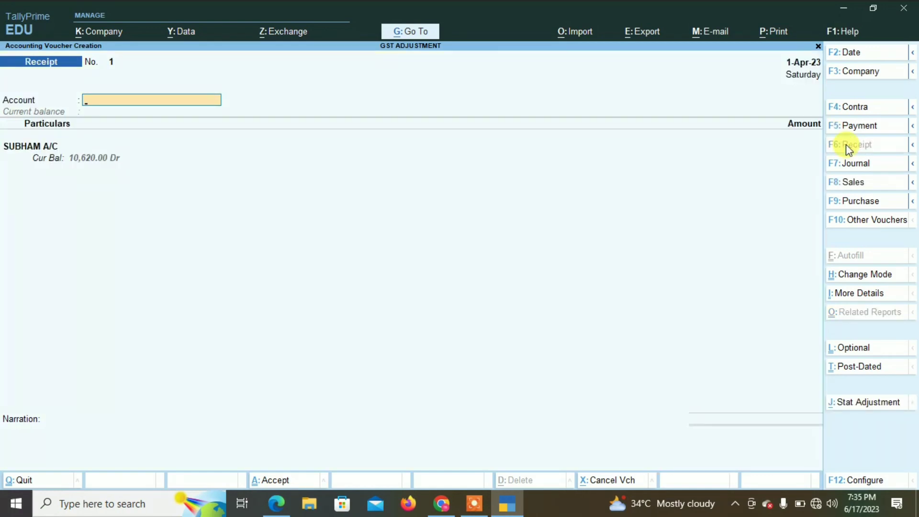
type("C")
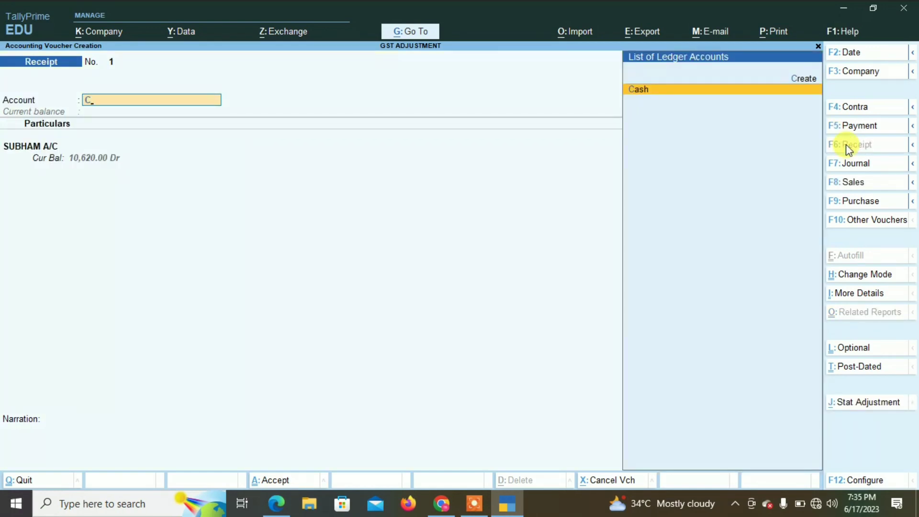
key("alt+c")
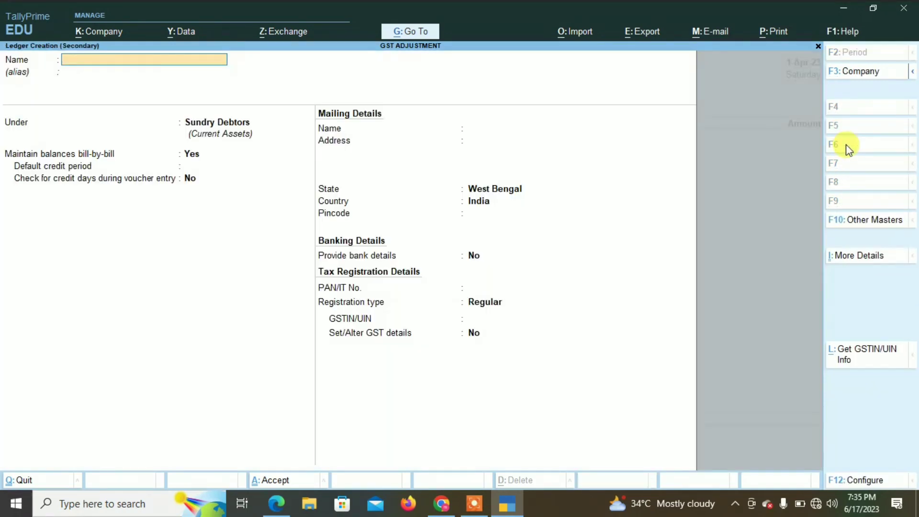
Create the ledger BANK A/C under the Bank Accounts group and save it with its remaining details at their defaults
type("BANK A/C")
key("Return")
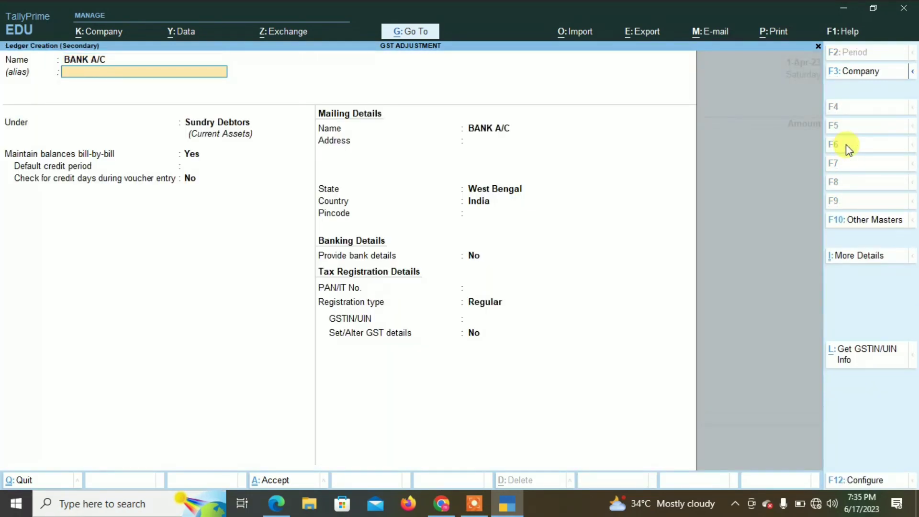
type("V")
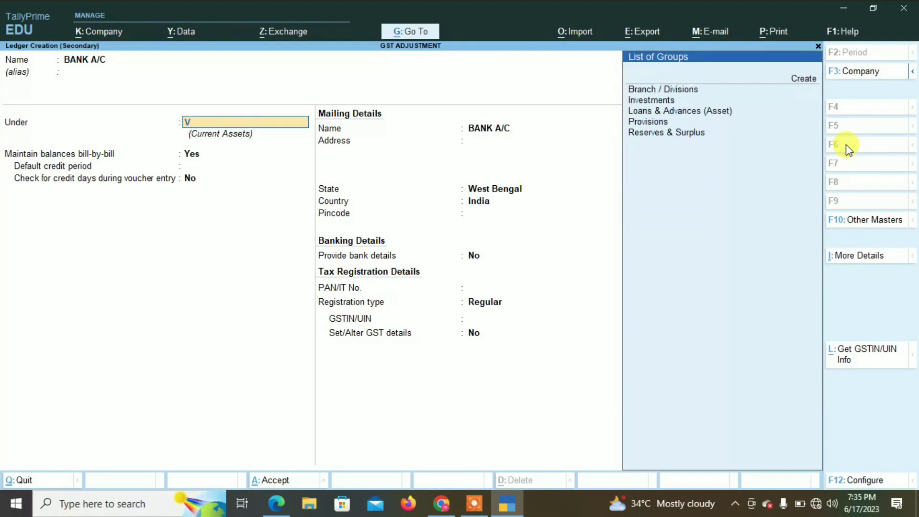
key("BackSpace")
key("BackSpace")
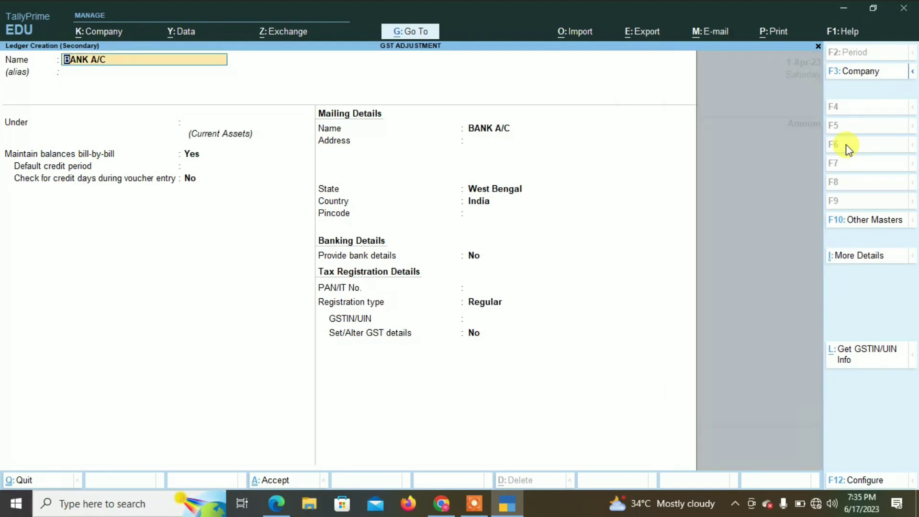
key("Return")
key("Return")
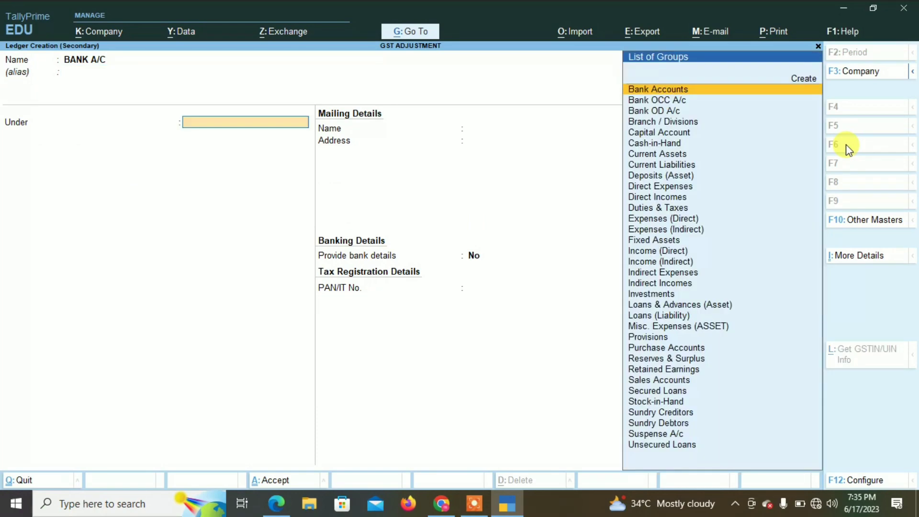
type("B")
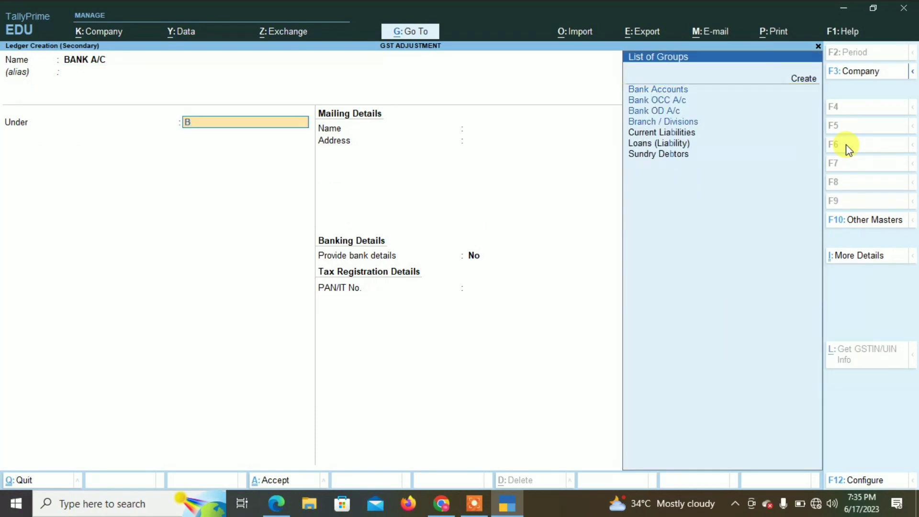
key("Return")
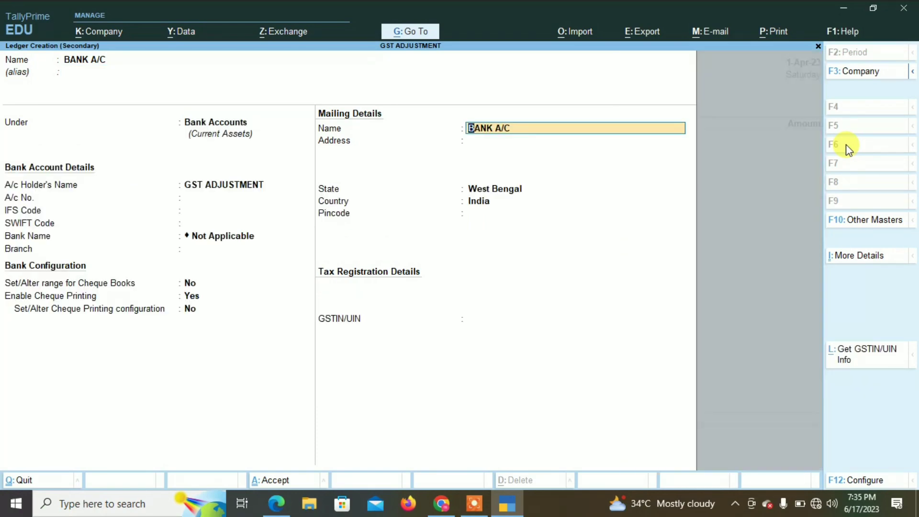
key("ctrl+a")
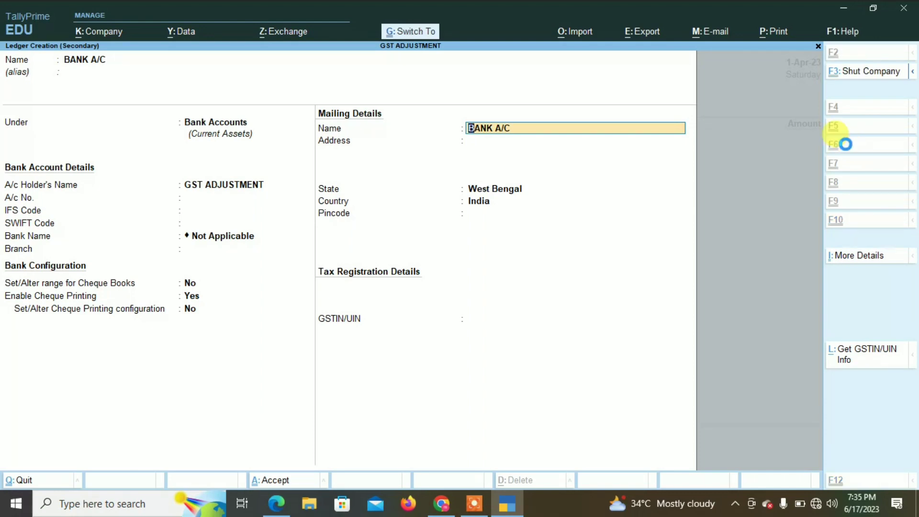
Credit the customer's ledger with 10,620 in the Receipt voucher
key("Return")
type("10")
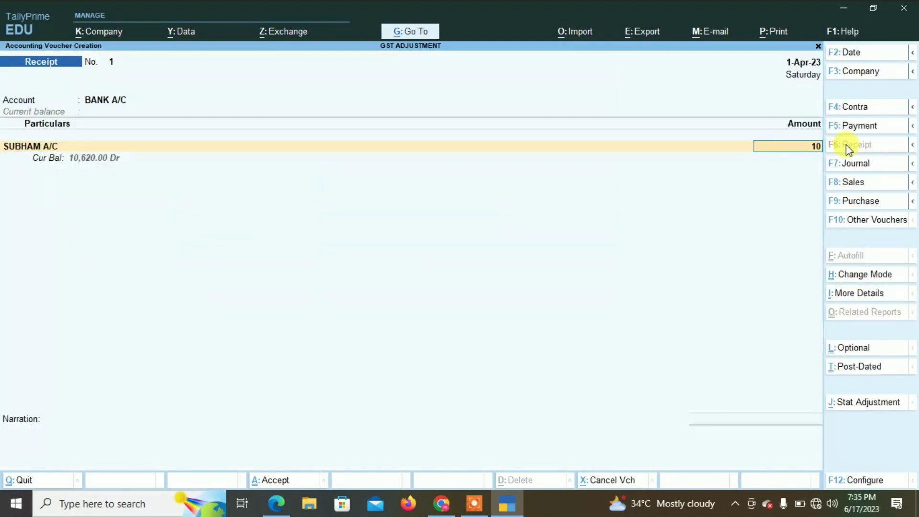
type(",620")
key("Return")
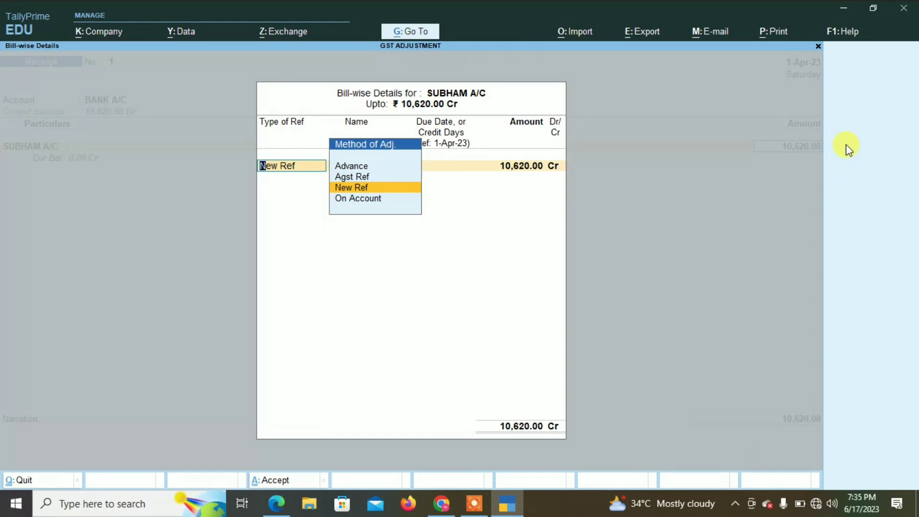
Allocate the customer's 10,620 receipt as Agst Ref to pending bill 1
key("Up")
key("Return")
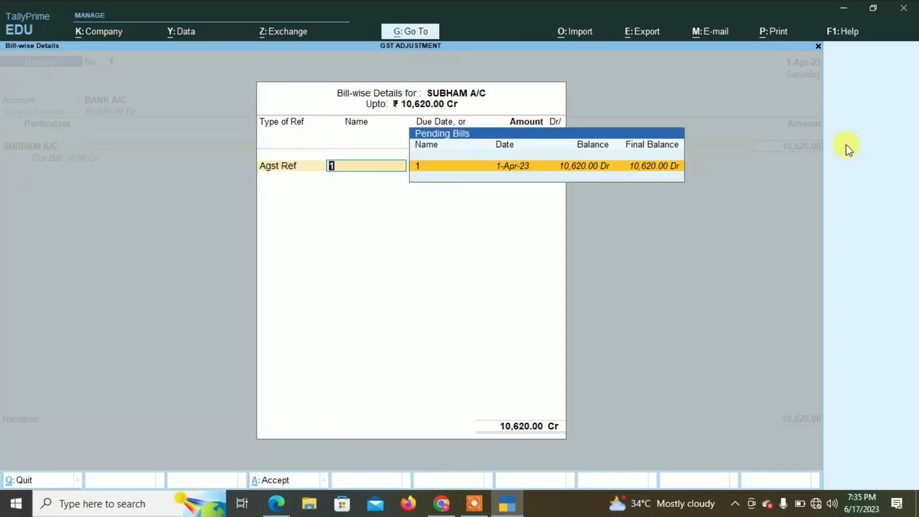
key("Return")
key("Return")
key("Return")
key("Return")
Accept the Cheque/DD bank allocation for BANK A/C, leave the narration blank and save the Receipt voucher
key("Return")
key("Return")
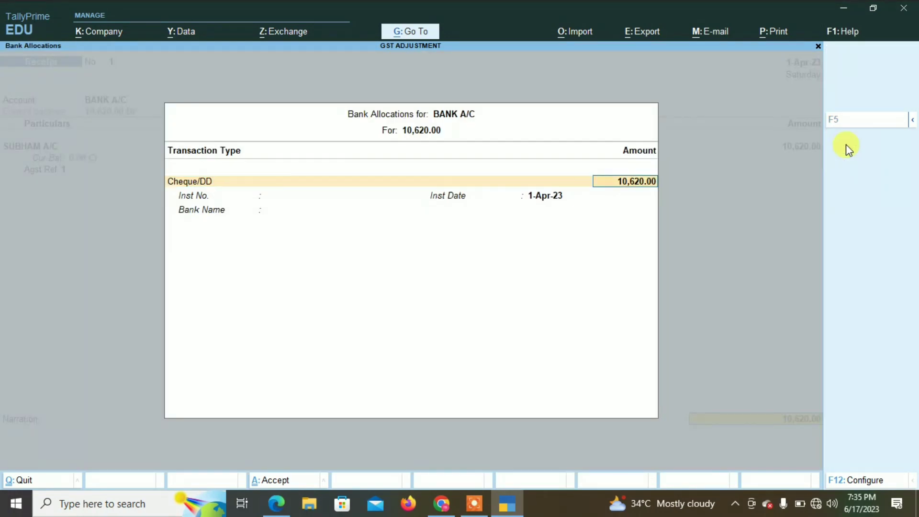
key("Return")
key("Return")
key("Return")
key("Return")
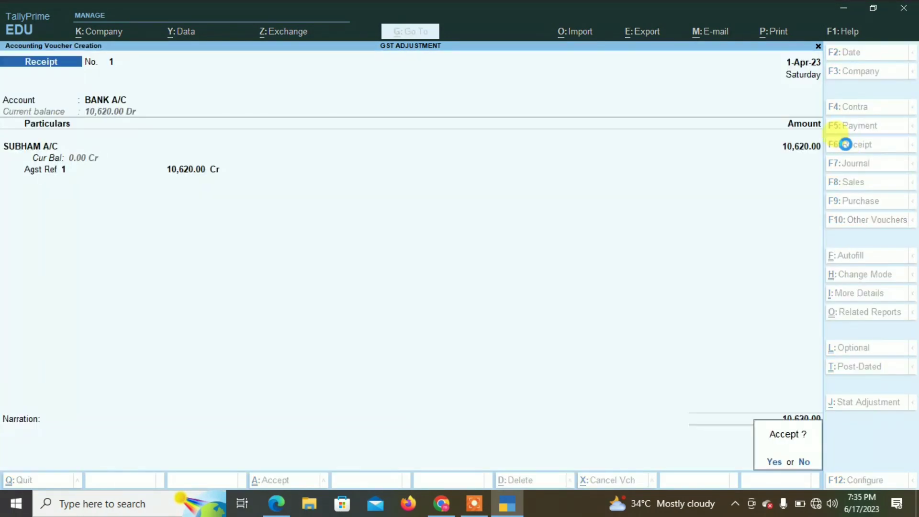
key("Return")
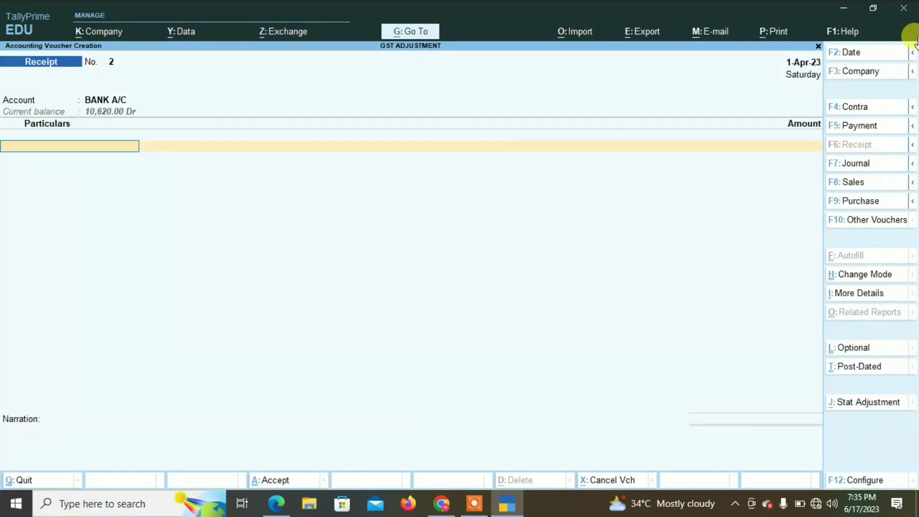
Start a Payment voucher from BANK A/C and enter 9,440 for the supplier's ledger
left_click(869, 127)
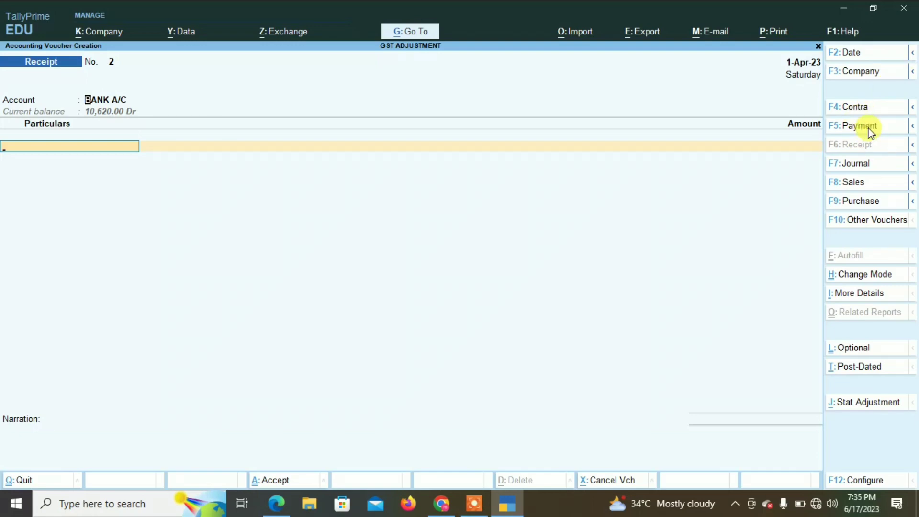
key("Return")
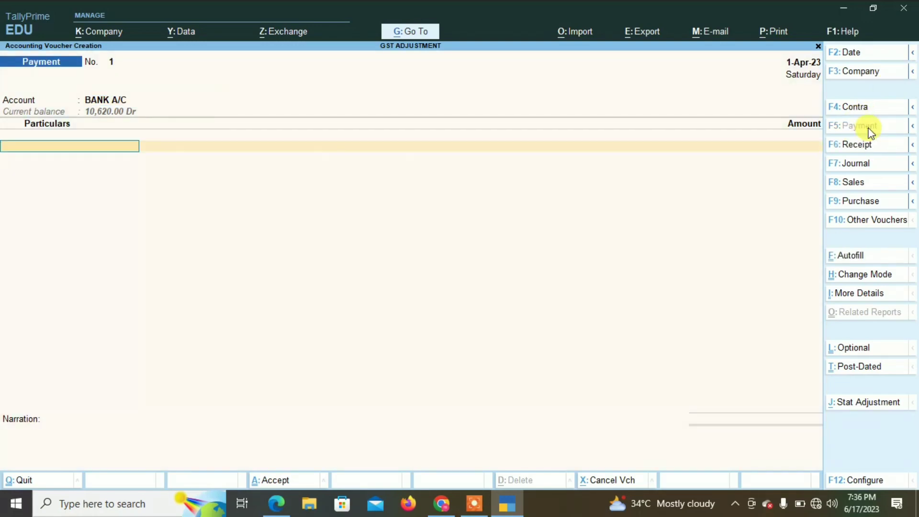
type("NAYAB A/C")
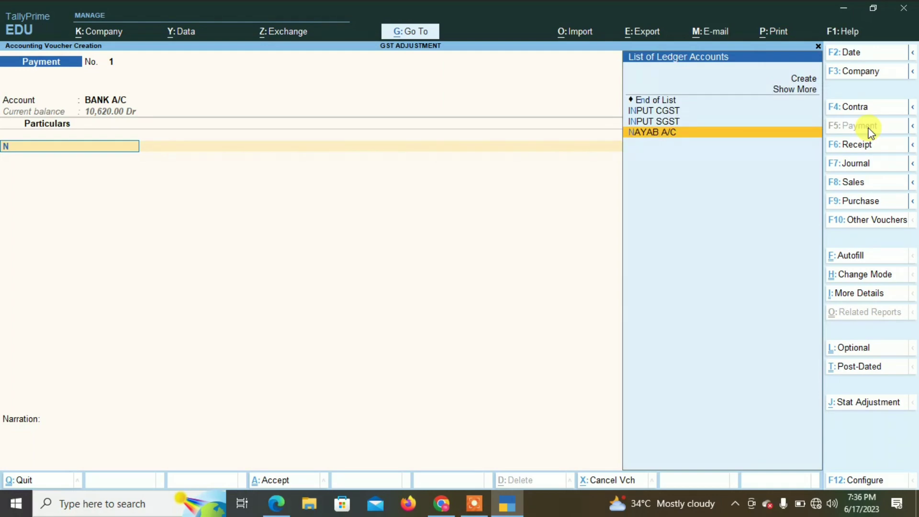
key("Return")
type("9440")
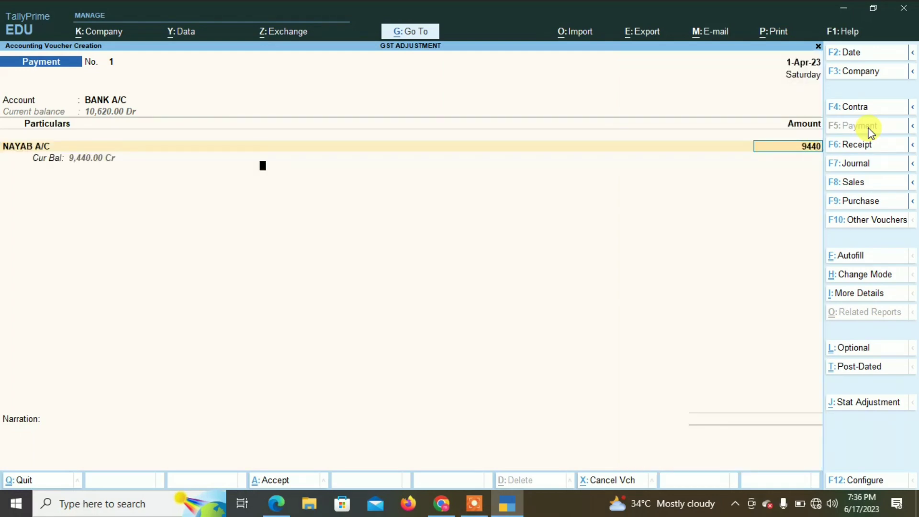
Allocate the supplier's 9,440 payment as Agst Ref to bill PB/001
key("Return")
key("Return")
key("Return")
key("Return")
key("Return")
key("Return")
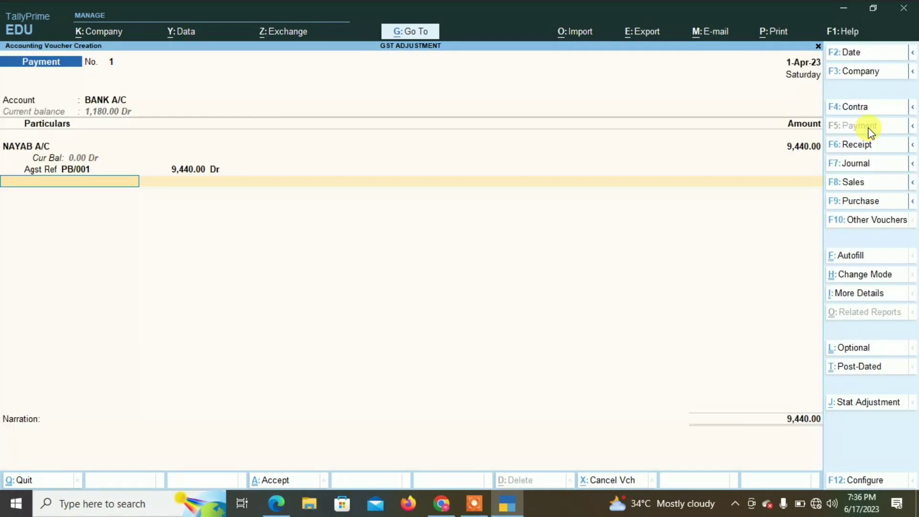
Accept the bank allocation for BANK A/C, leave the narration blank and save the Payment voucher
key("Return")
key("Return")
key("Return")
key("Return")
key("Return")
key("Return")
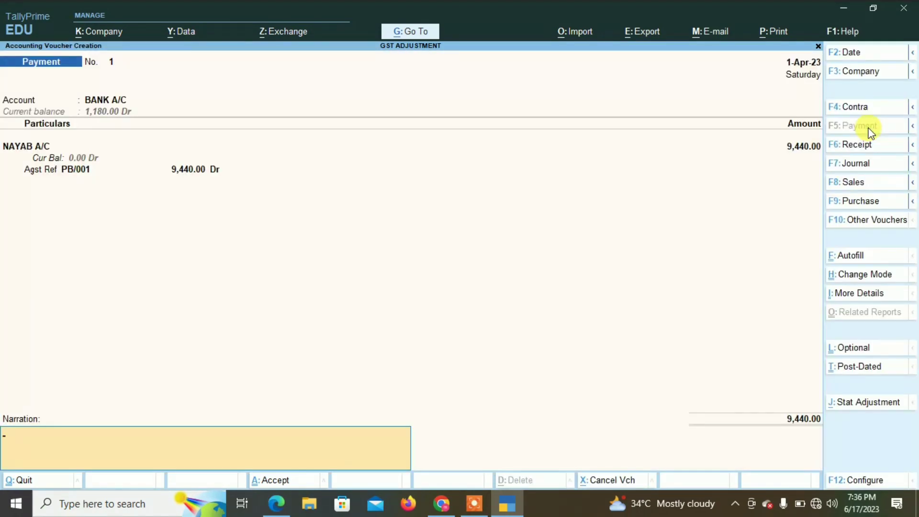
key("Return")
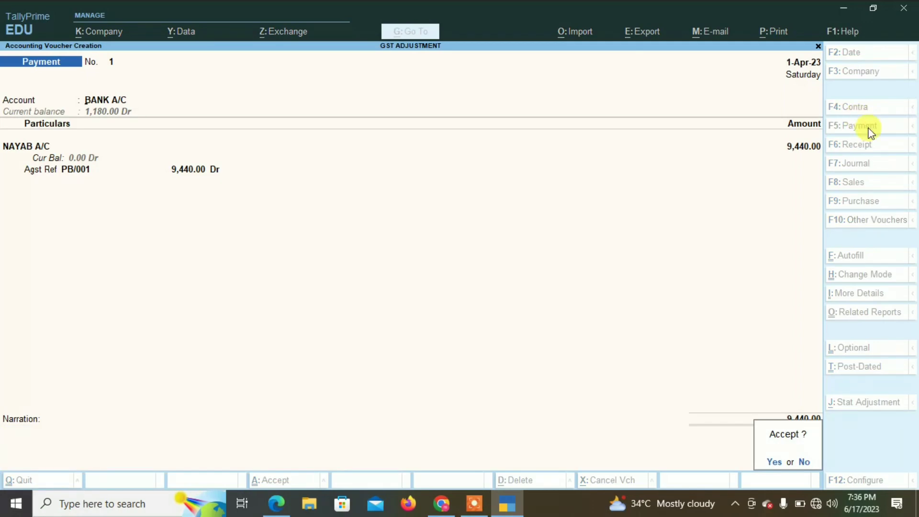
key("Return")
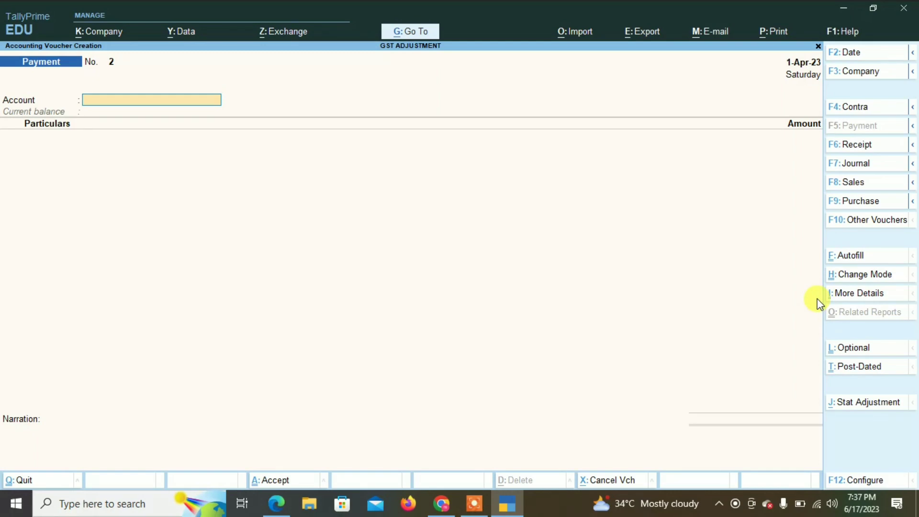
Switch to a Journal voucher and debit OUTPUT CGST with 810
left_click(857, 169)
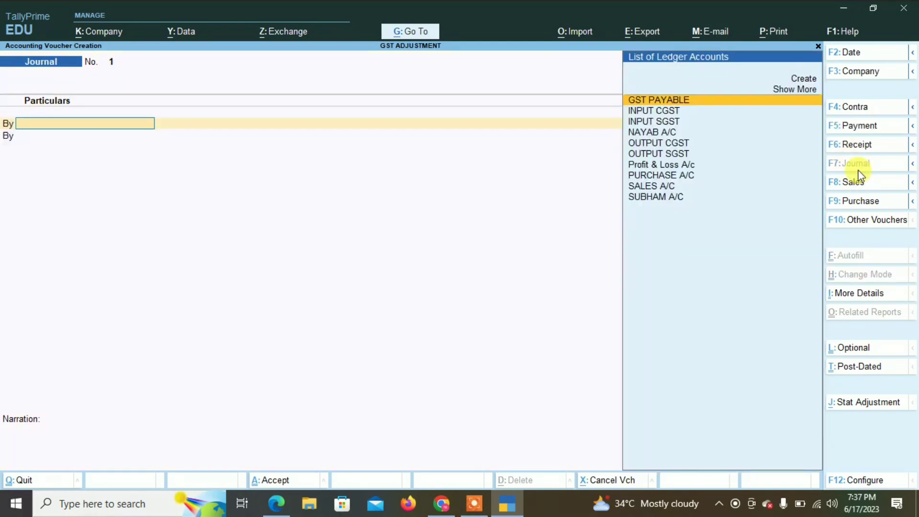
key("Down")
key("Down")
key("Down")
key("Down")
key("Down")
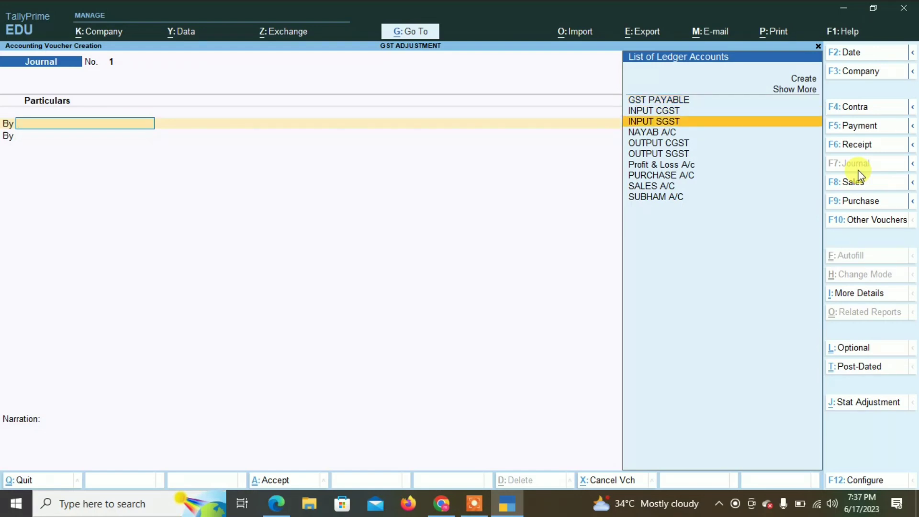
key("Up")
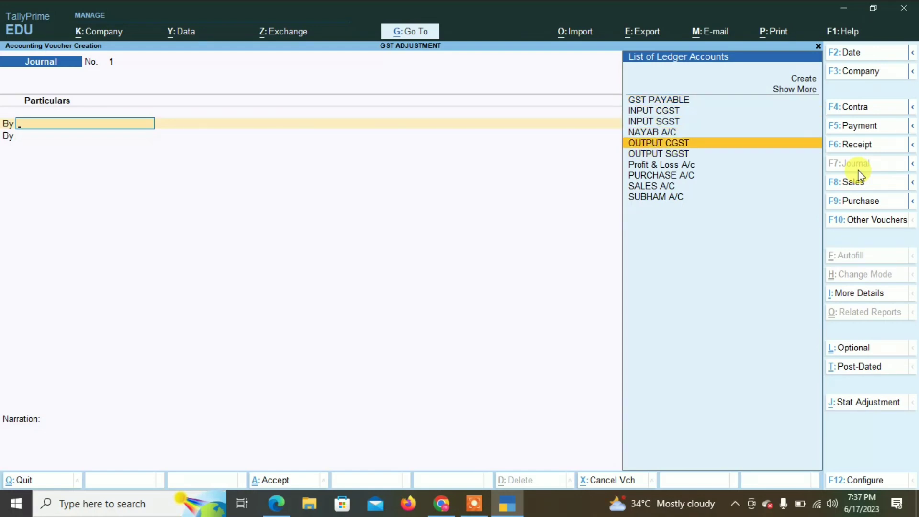
key("Return")
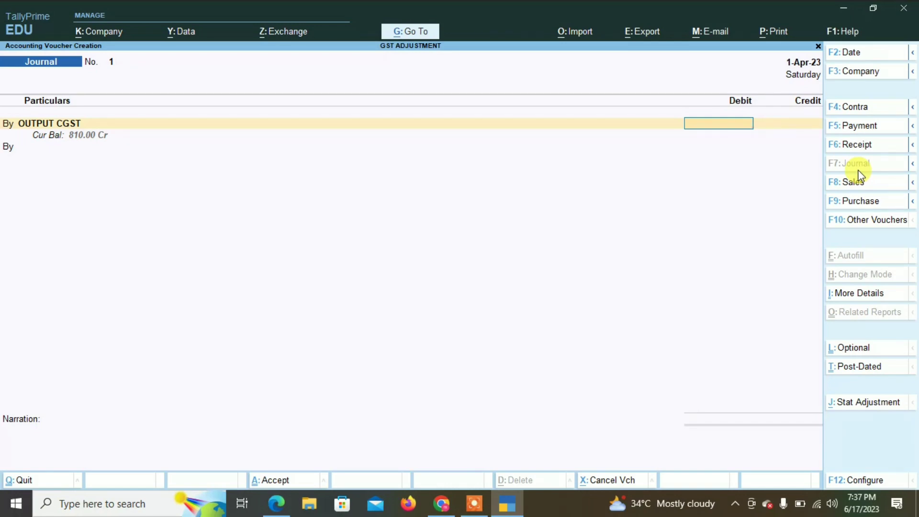
type("810")
key("Return")
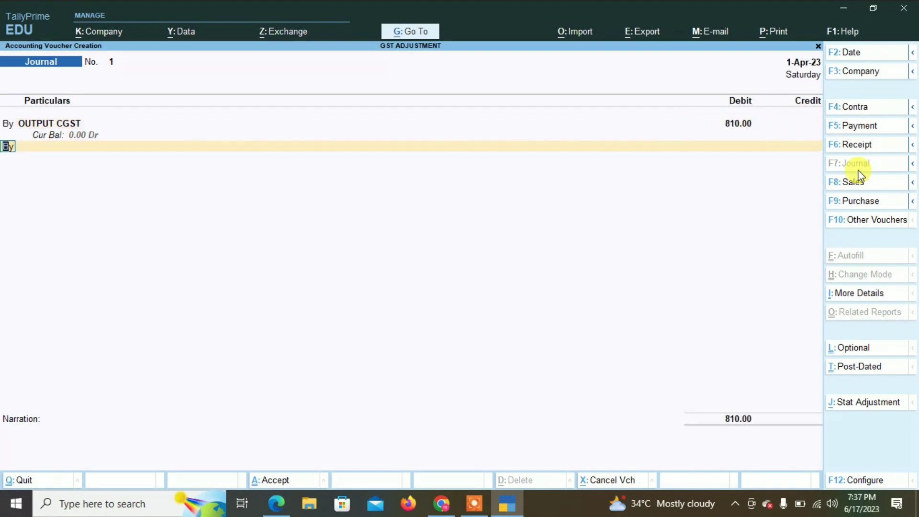
Add OUTPUT SGST as the second debit line of the journal with an amount of 910
key("Return")
type("OU")
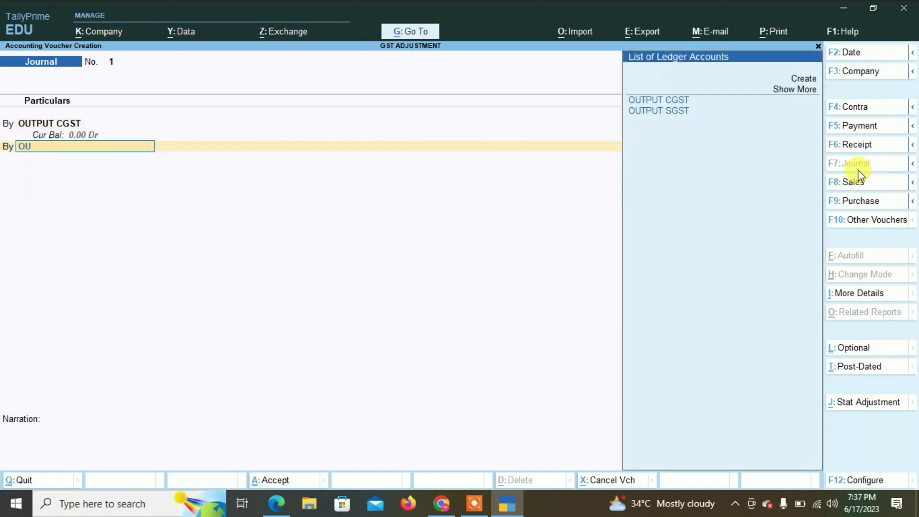
key("Down")
key("Return")
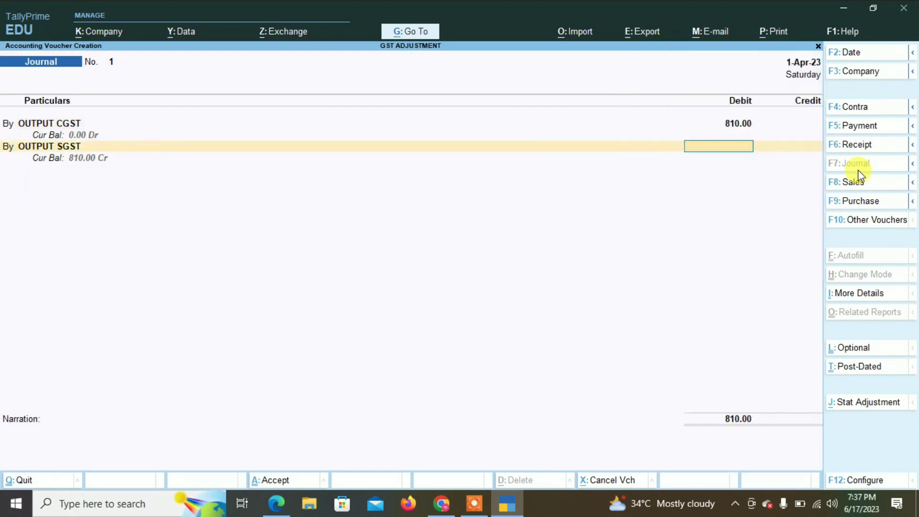
type("910")
key("Return")
key("Return")
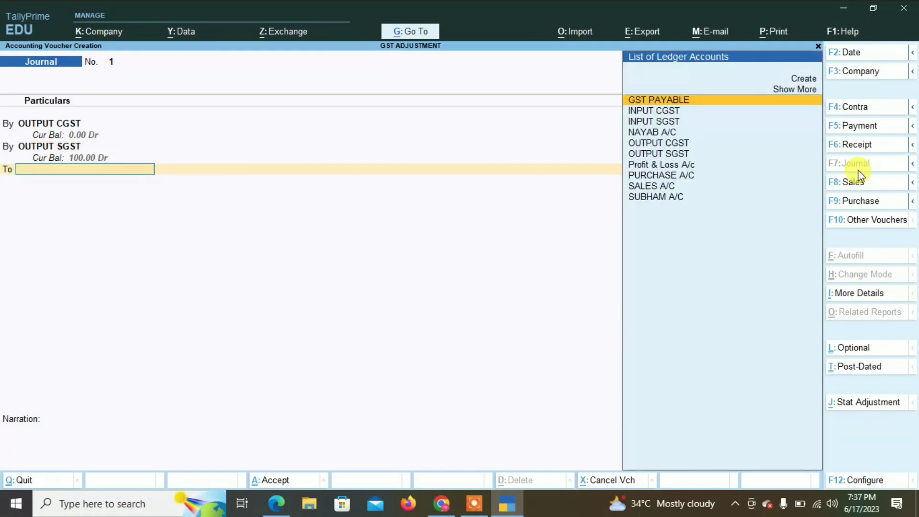
Go back to the OUTPUT SGST line and correct its debit amount to 810
key("BackSpace")
key("BackSpace")
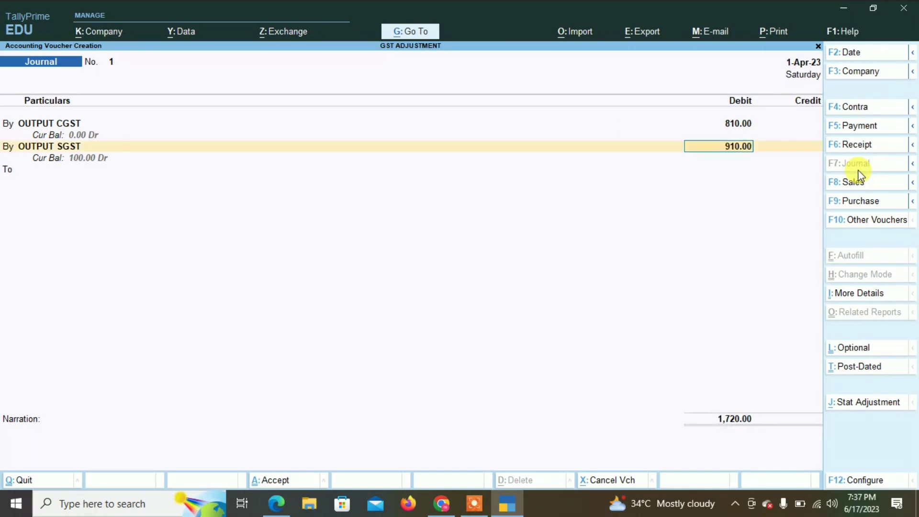
type("810")
key("Return")
key("Return")
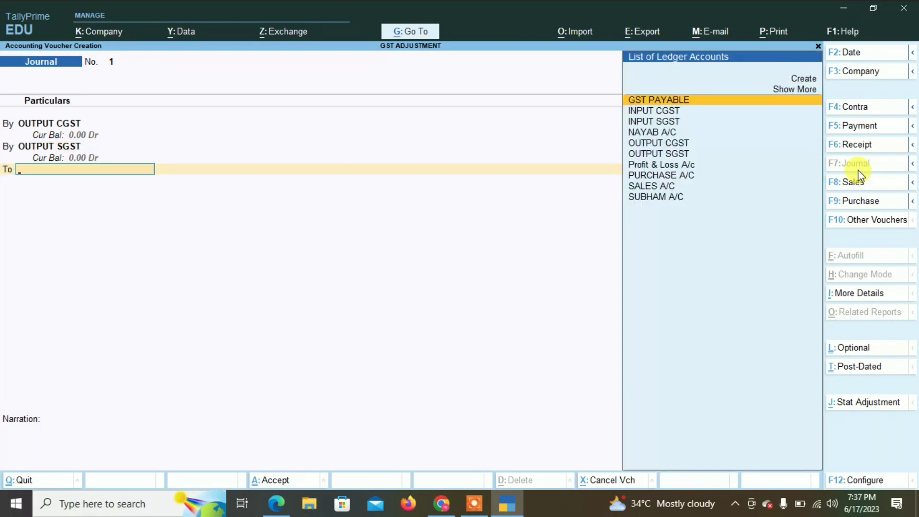
Credit INPUT CGST with 720 in the journal, working the amount out in the calculator as 810+810-900
type("IN")
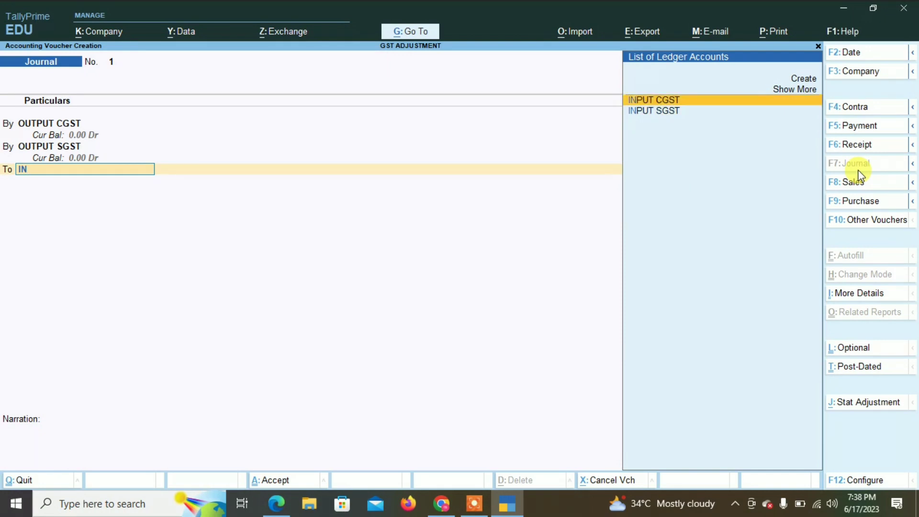
key("Return")
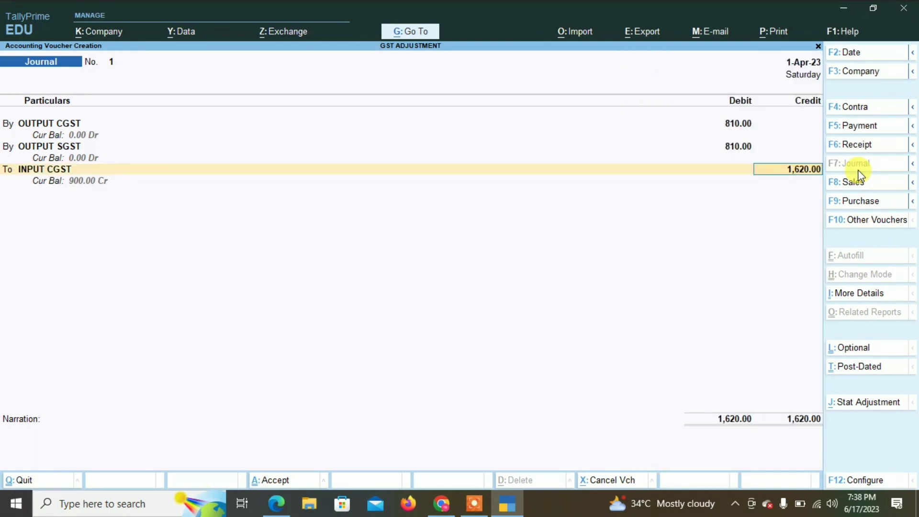
key("ctrl+n")
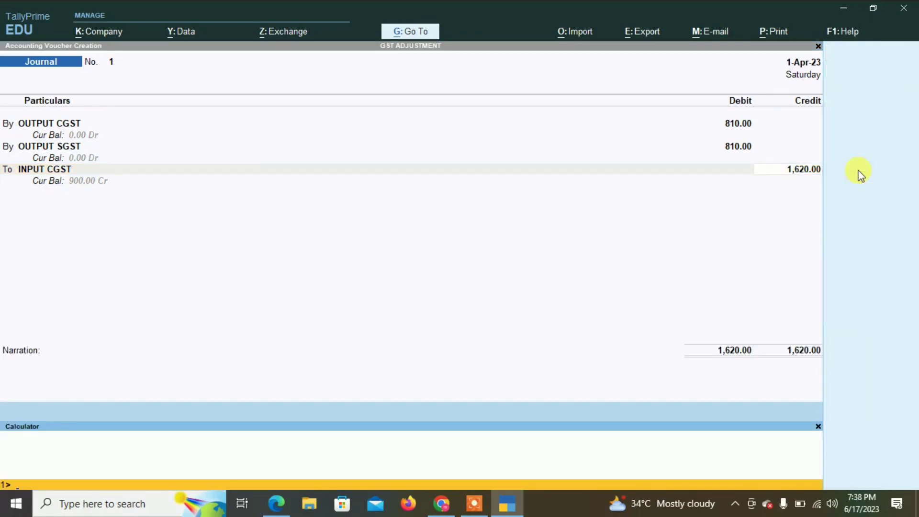
type("810+810-900")
key("Return")
key("Return")
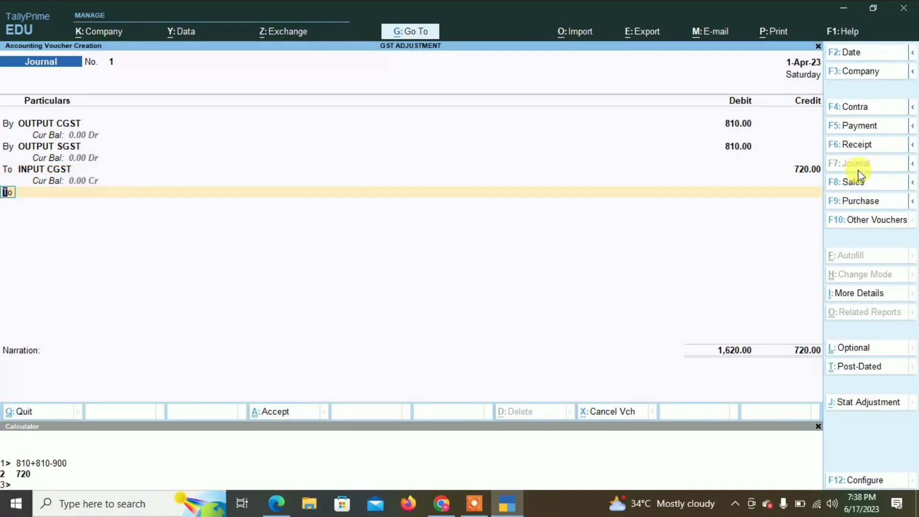
Add INPUT SGST as the second credit line of the journal with an amount of 720
key("Return")
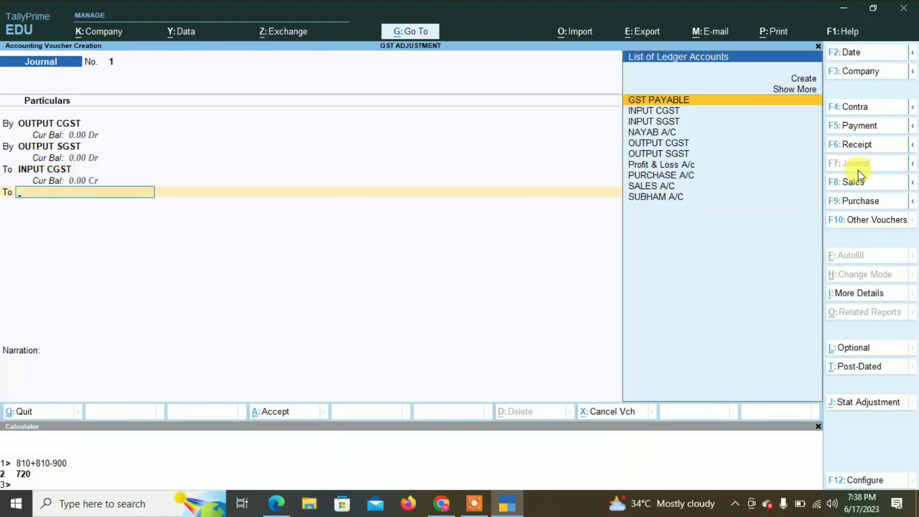
type("IN")
key("Down")
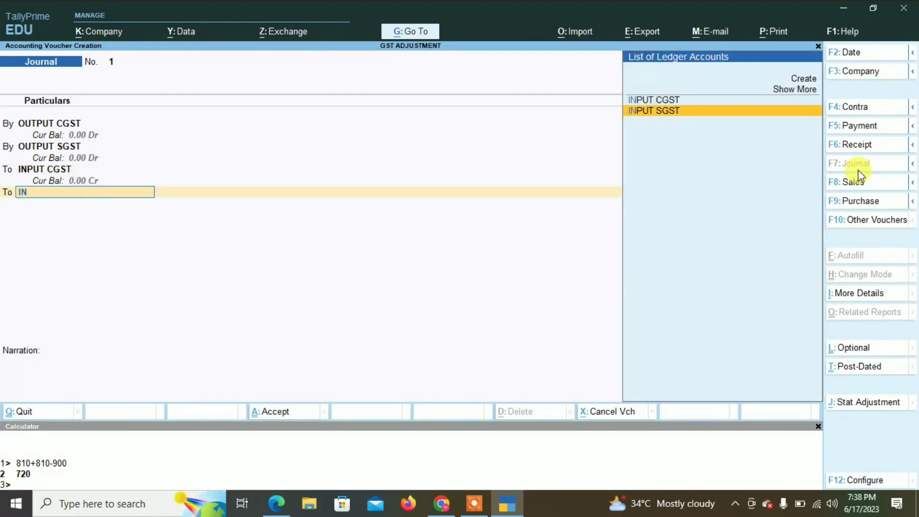
key("Return")
type("720")
key("Return")
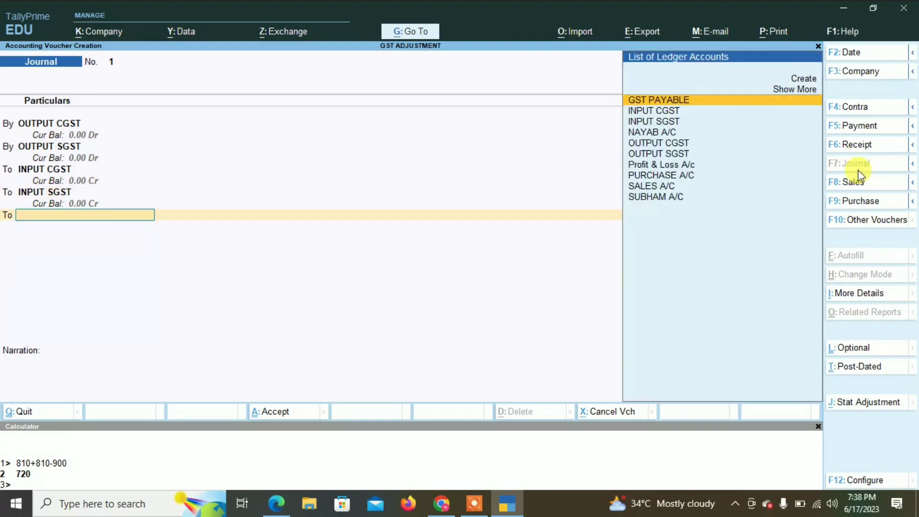
Credit GST PAYABLE with the balancing 180 in the journal and save the voucher
type("G")
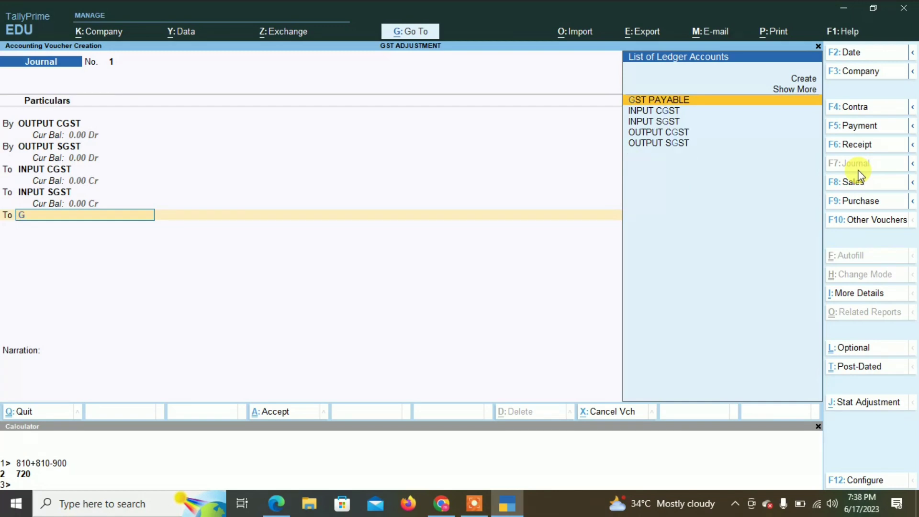
key("Return")
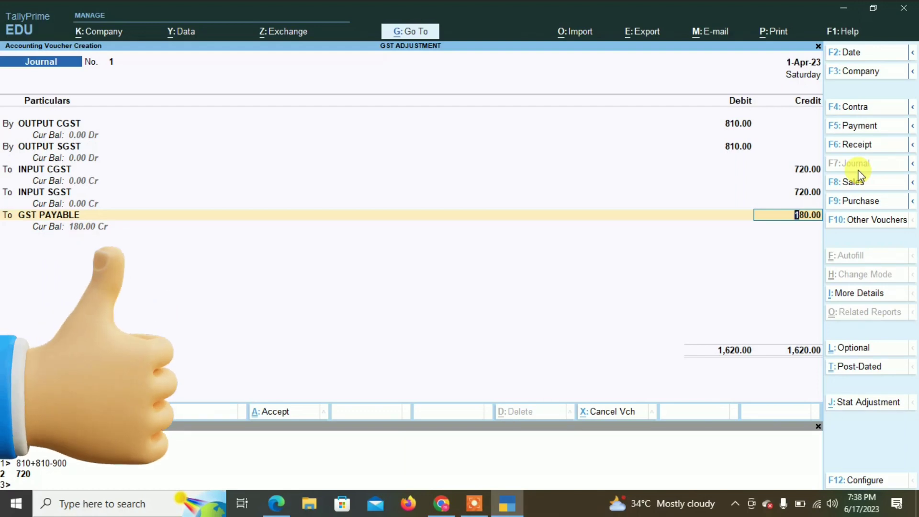
key("Return")
key("Return")
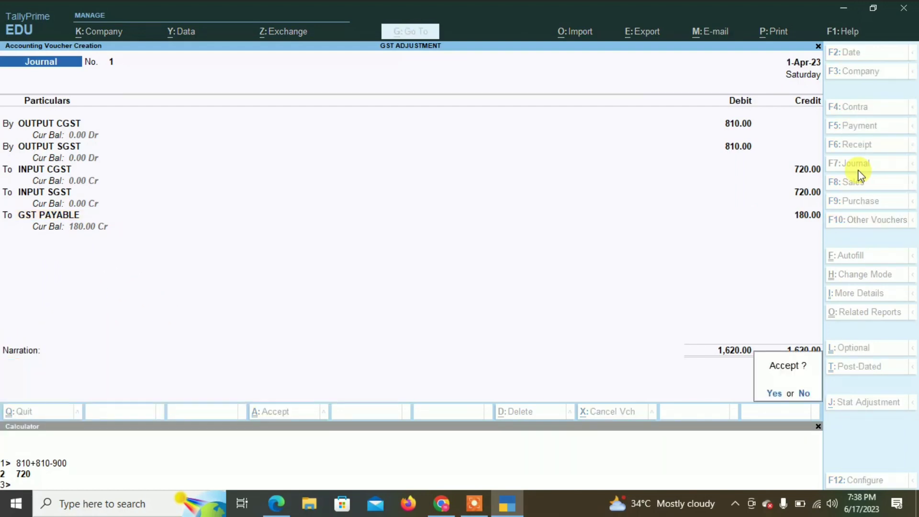
key("Return")
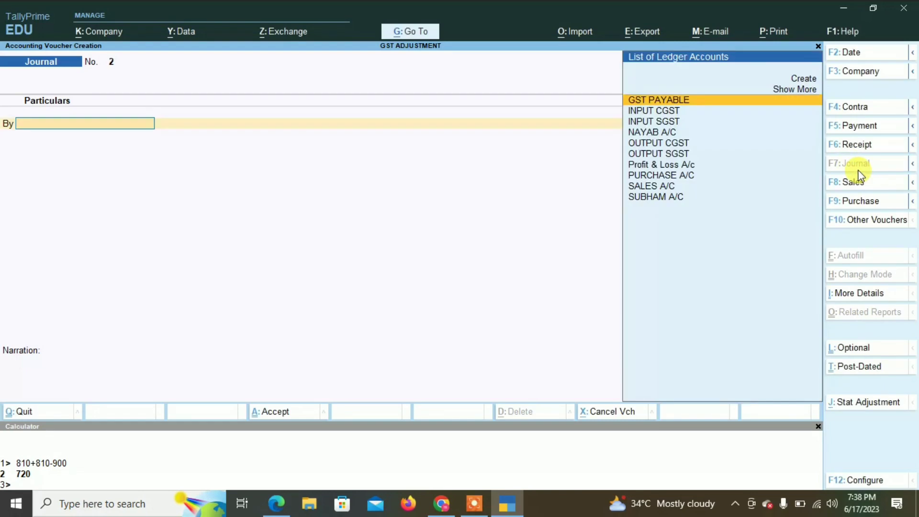
Leave voucher entry and examine the Current Liabilities in the Balance Sheet's detailed view
key("Escape")
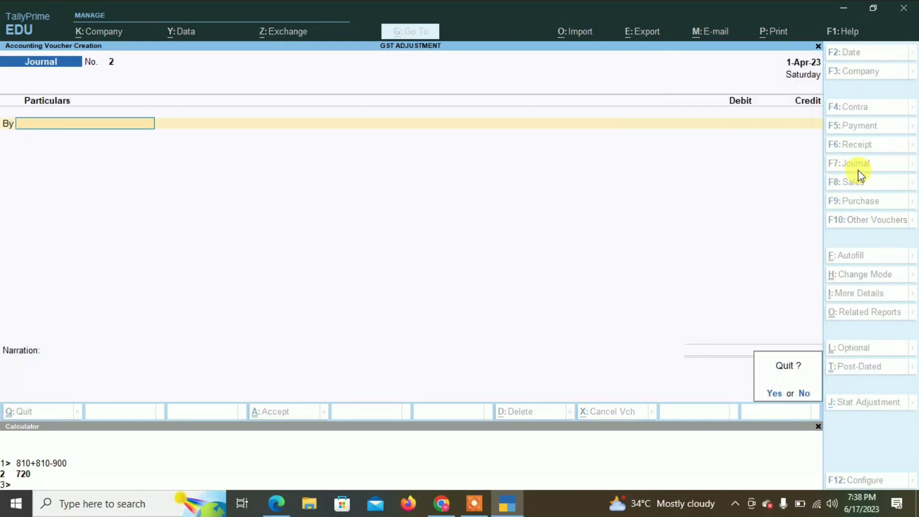
key("Return")
key("Down")
key("Down")
key("Down")
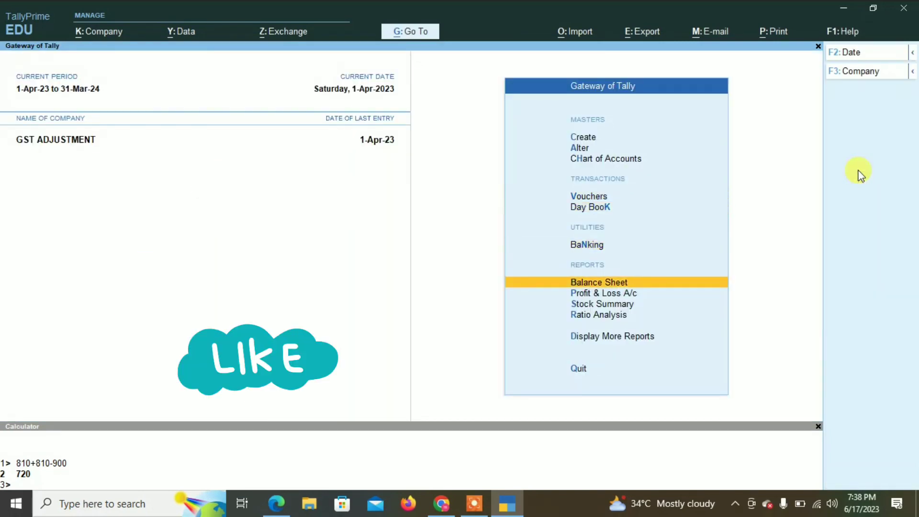
key("Return")
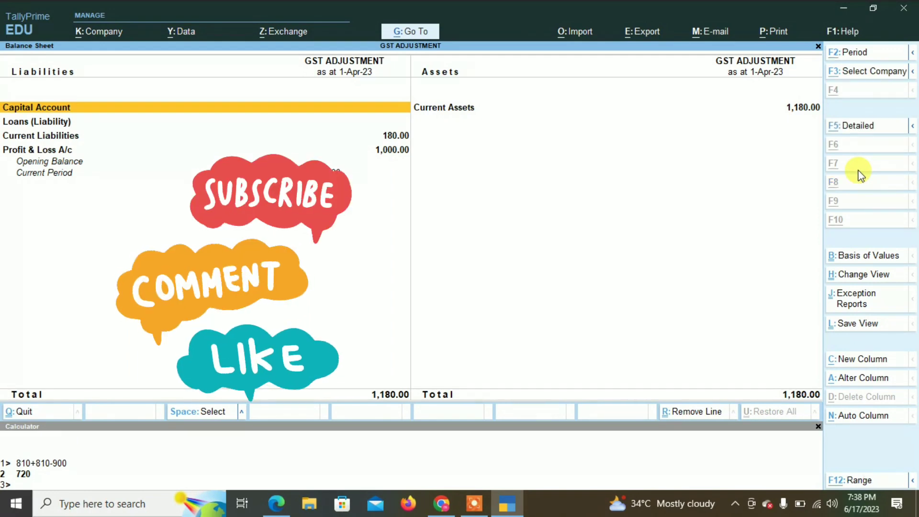
key("alt+F5")
key("Down")
key("Down")
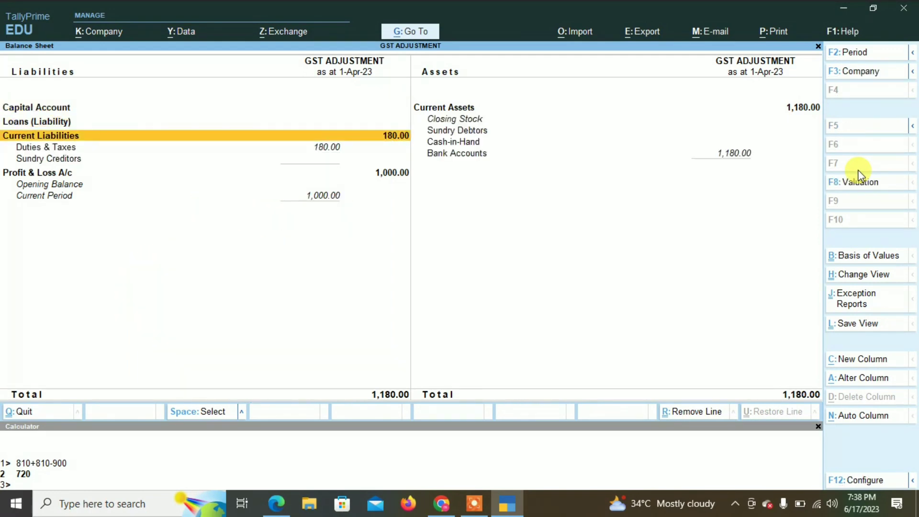
key("Escape")
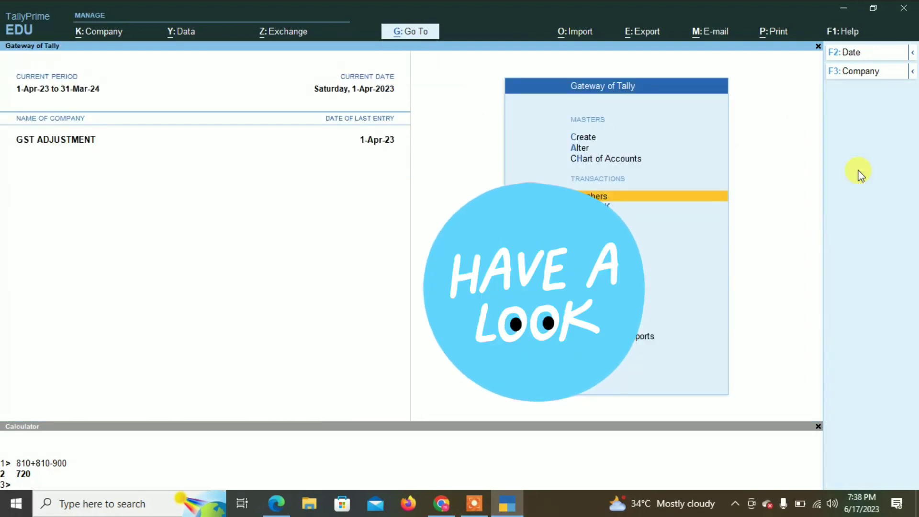
Start a new Payment voucher with BANK A/C as the paying account
key("Return")
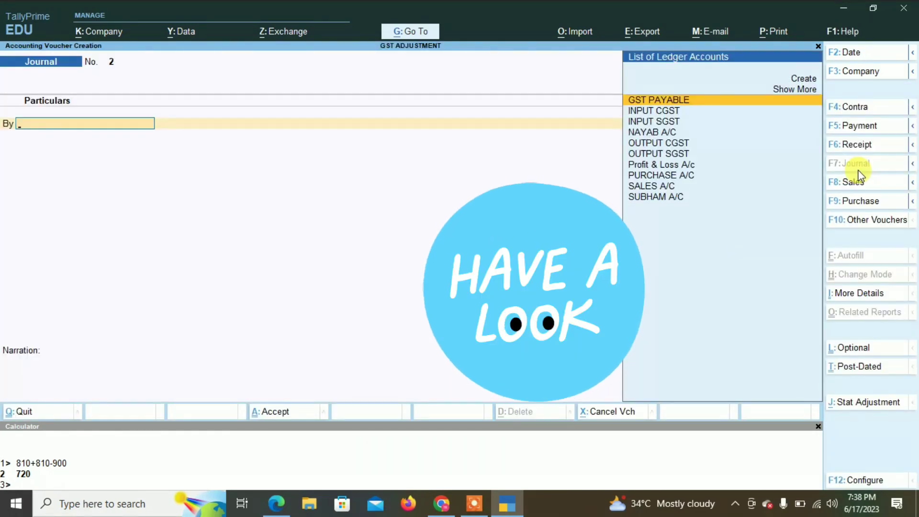
left_click(843, 126)
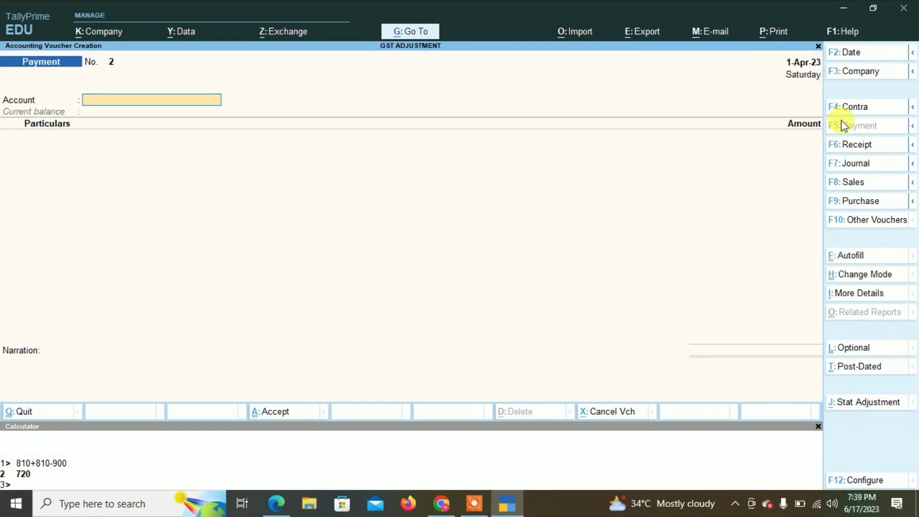
type("B")
key("Return")
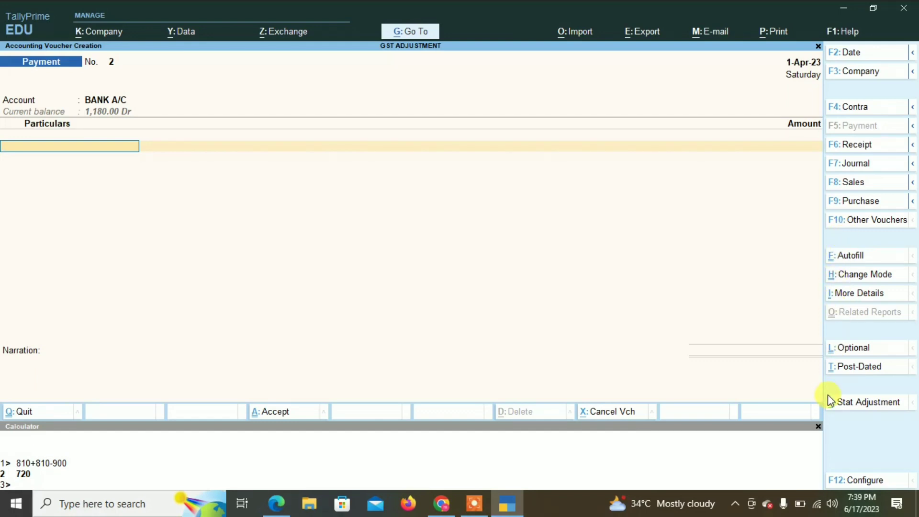
left_click(864, 408)
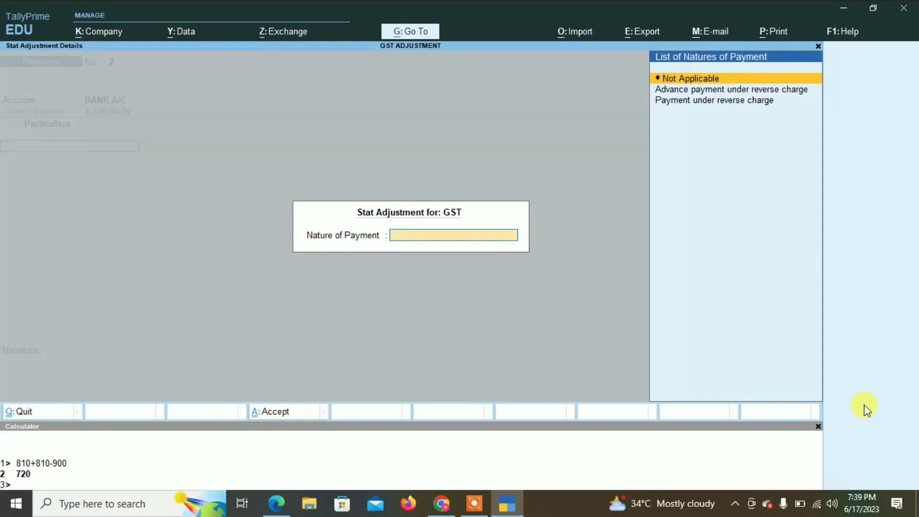
key("Escape")
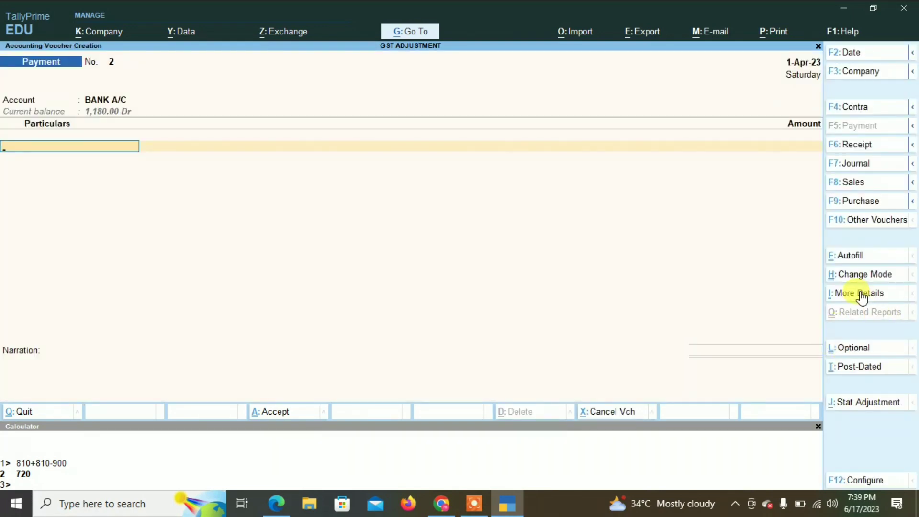
Autofill the payment as a Stat Payment with tax type GST, payment type Regular and period 1-Mar-23 to 31-Mar-23
left_click(849, 259)
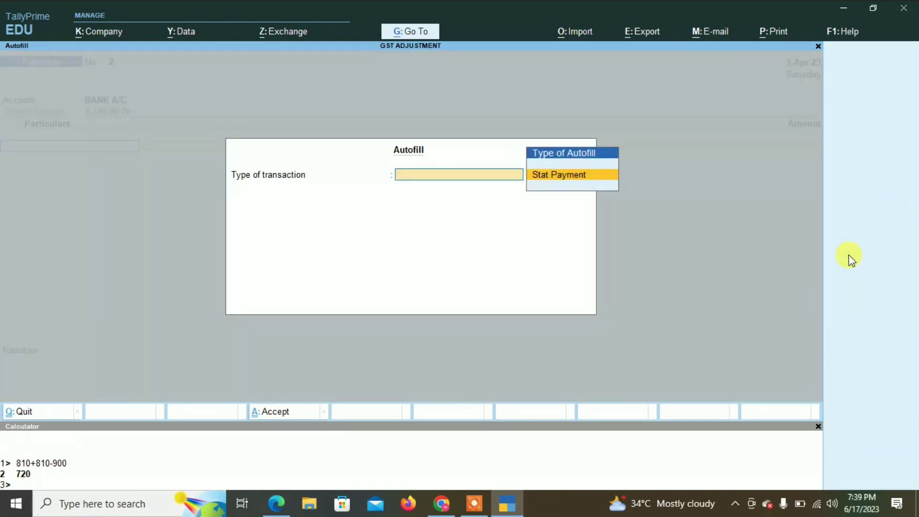
key("Return")
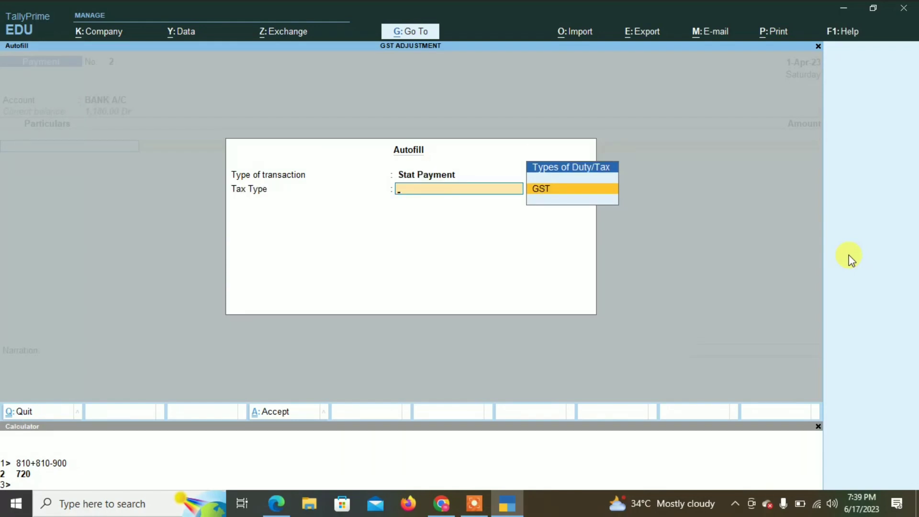
key("Return")
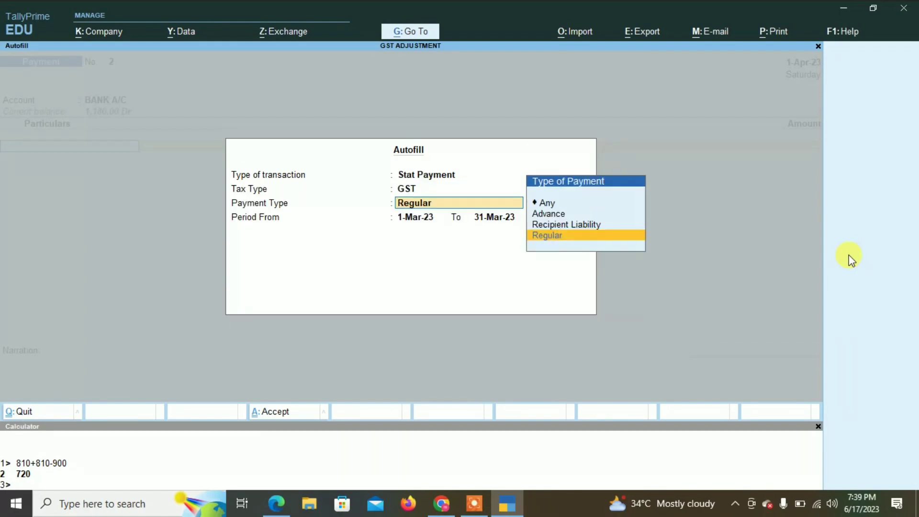
key("Return")
key("Return")
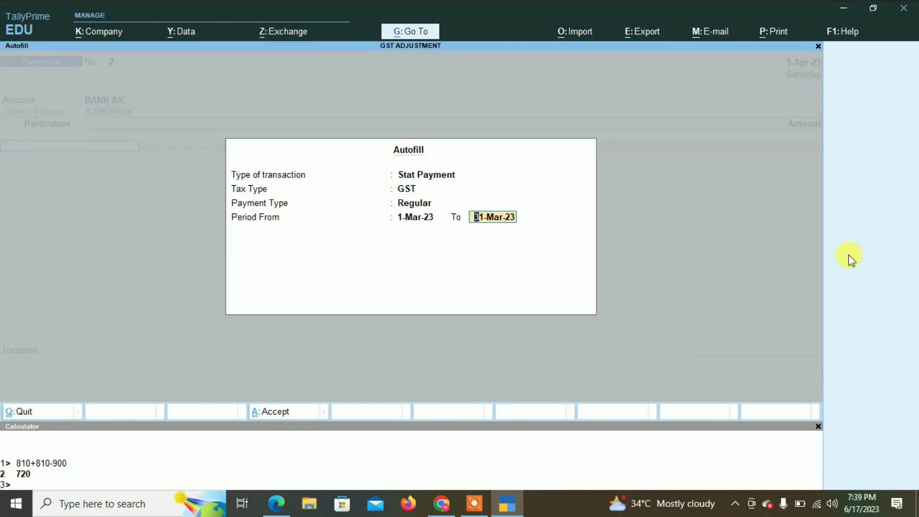
key("Return")
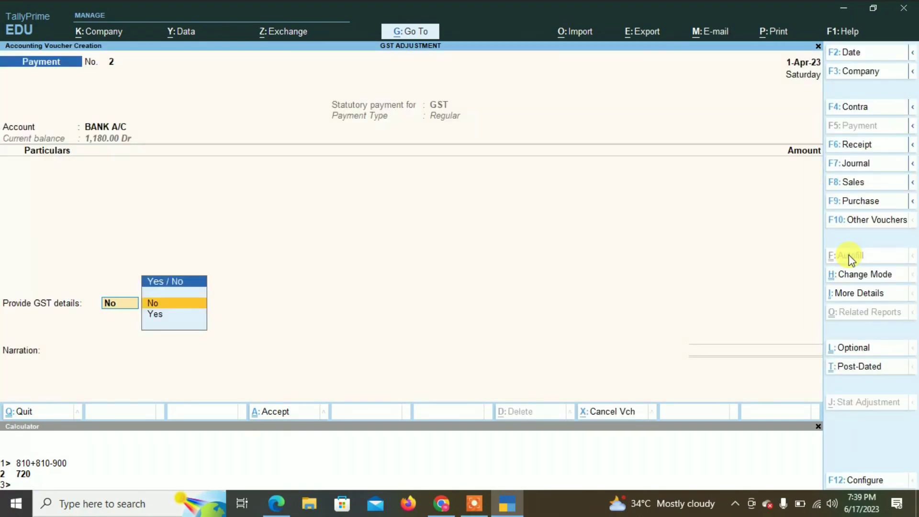
Choose No for providing GST details in the statutory payment voucher
key("Down")
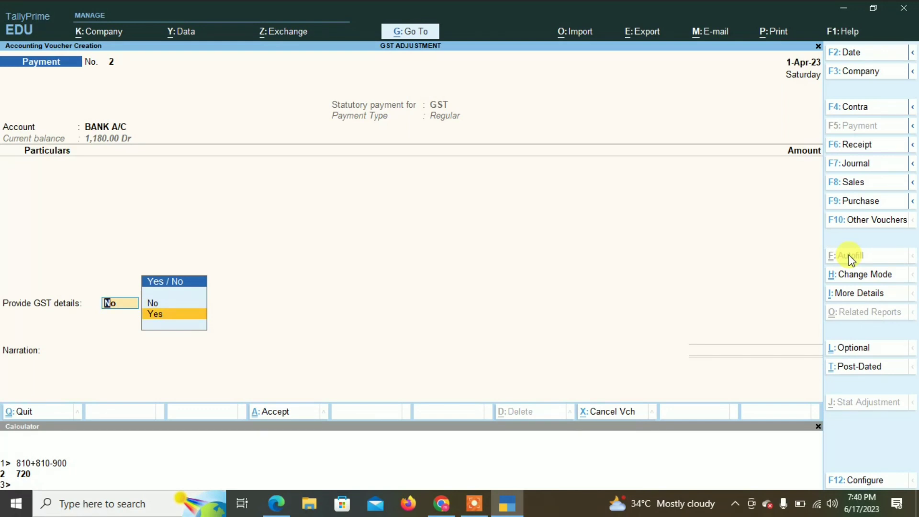
key("Up")
key("Return")
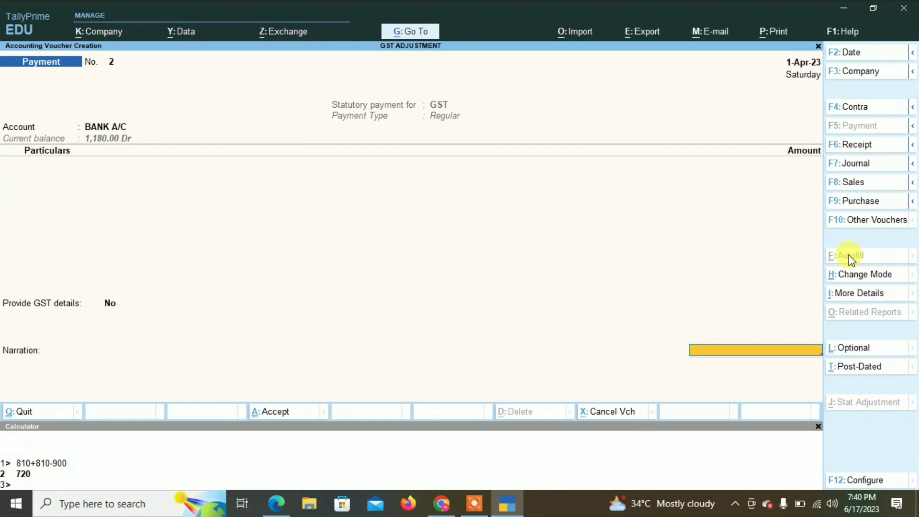
Go back to the particulars, enter GST PAYABLE with an amount of 180 and save the payment voucher
key("BackSpace")
key("BackSpace")
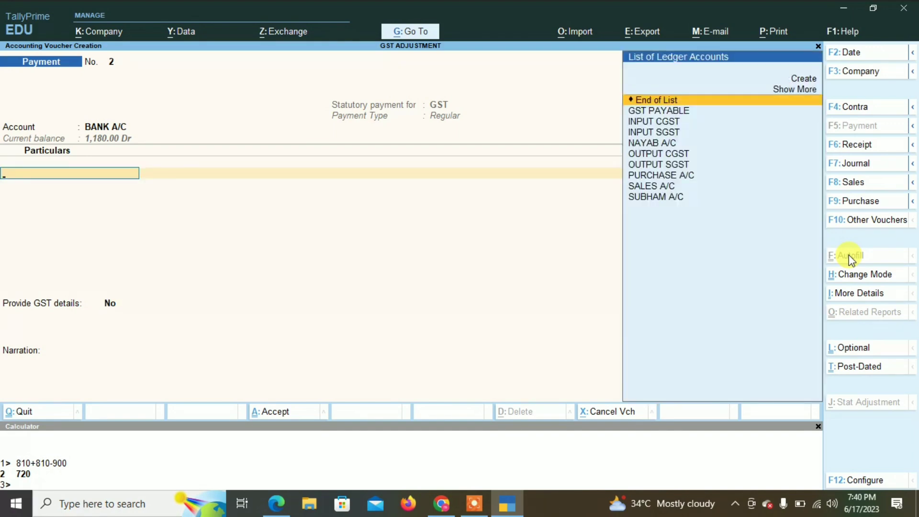
type("G")
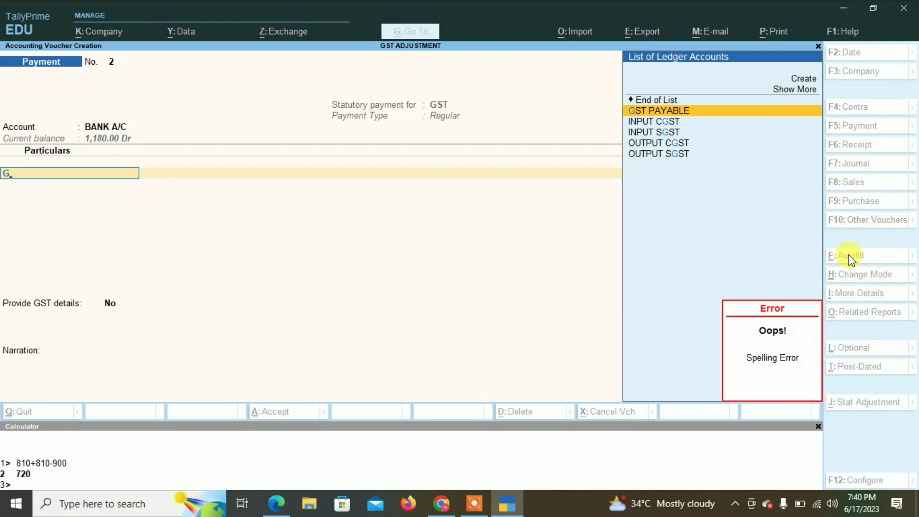
key("Return")
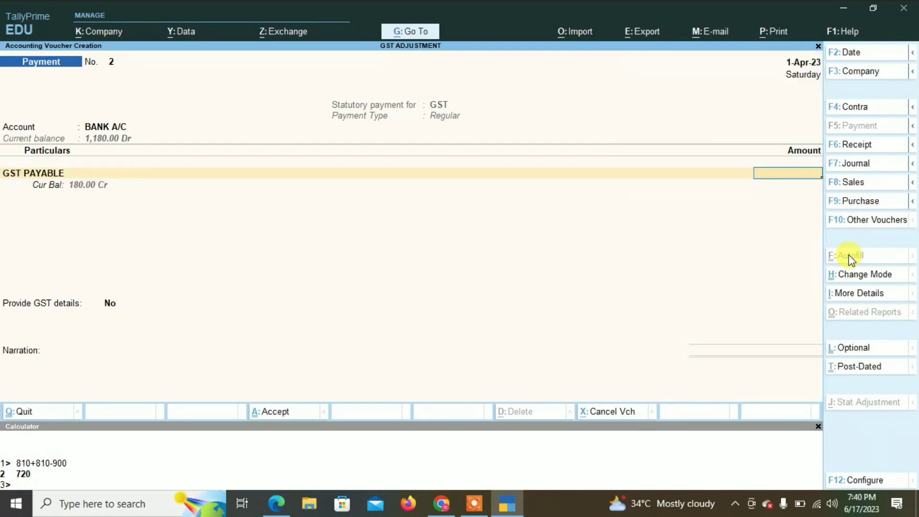
type("180")
key("Return")
key("Return")
key("Return")
key("Return")
key("Return")
key("Return")
key("Return")
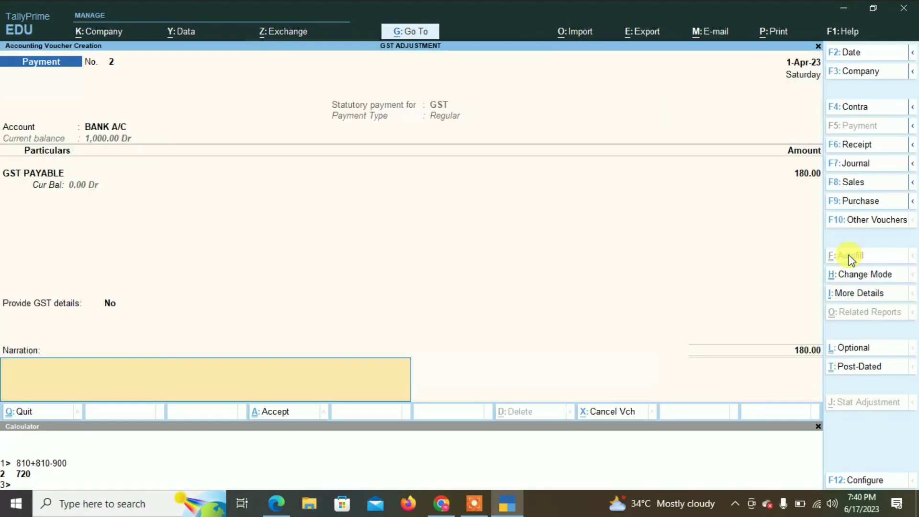
key("Return")
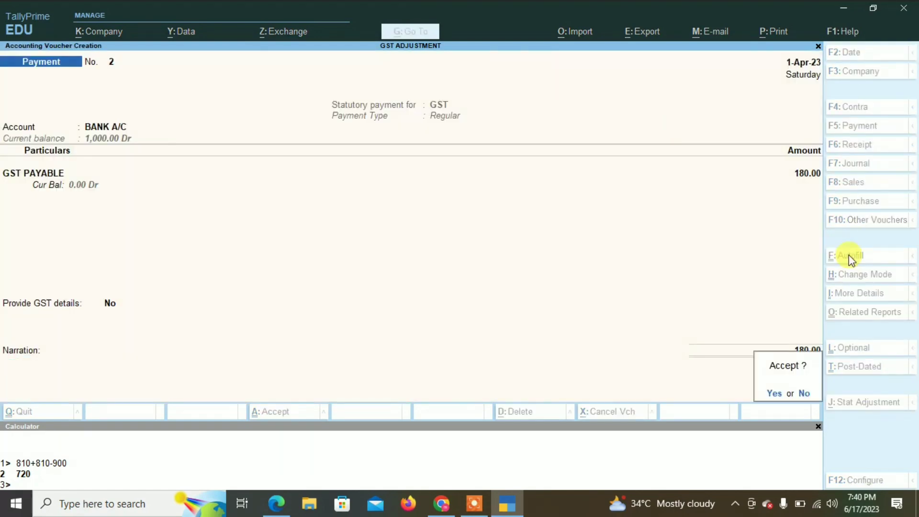
key("Return")
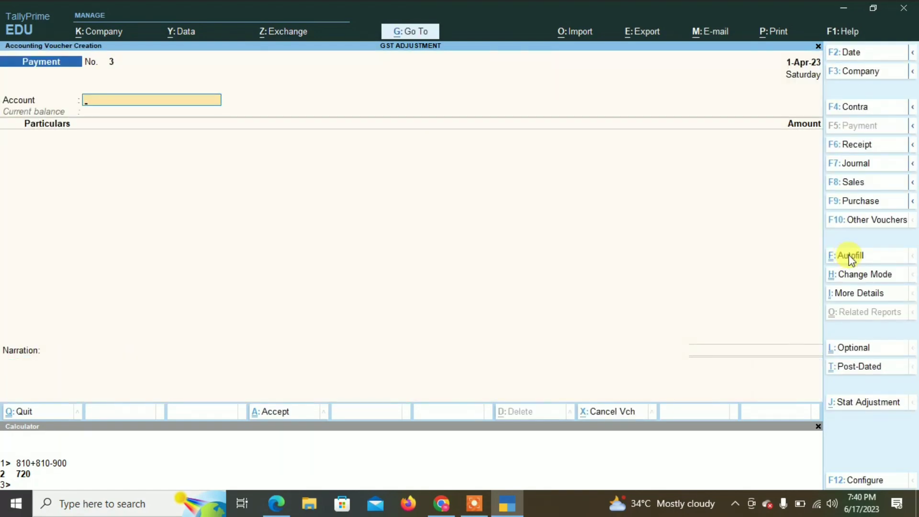
Return to the reports and check Duties & Taxes and Bank Accounts in the detailed Balance Sheet after the GST payment
key("Escape")
key("Return")
key("Down")
key("Down")
key("Down")
key("Return")
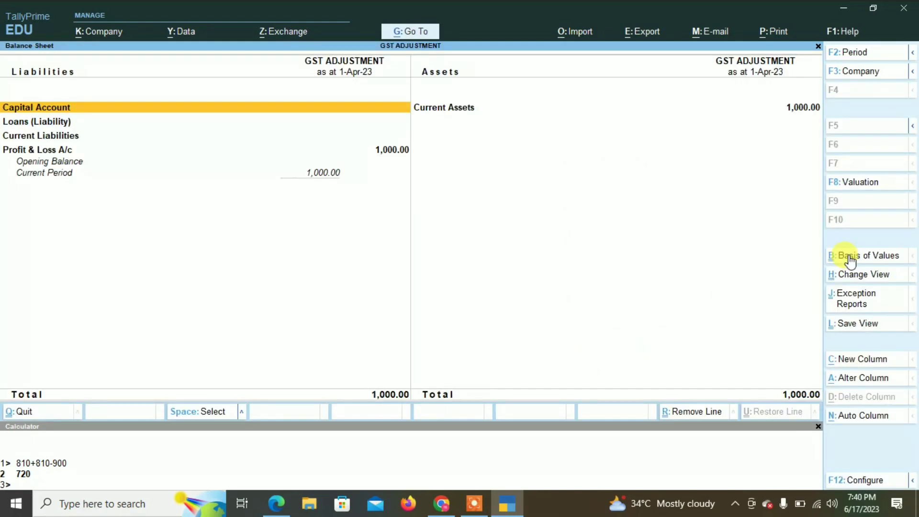
key("alt+F5")
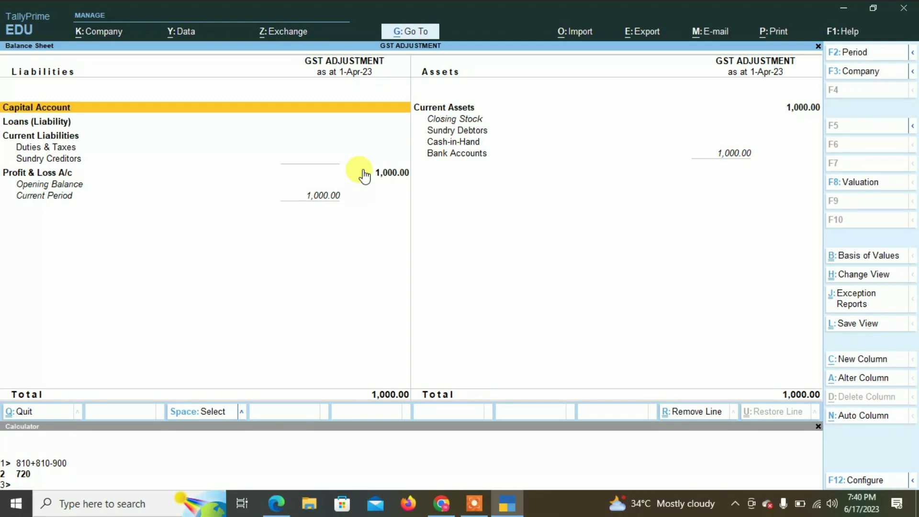
key("Escape")
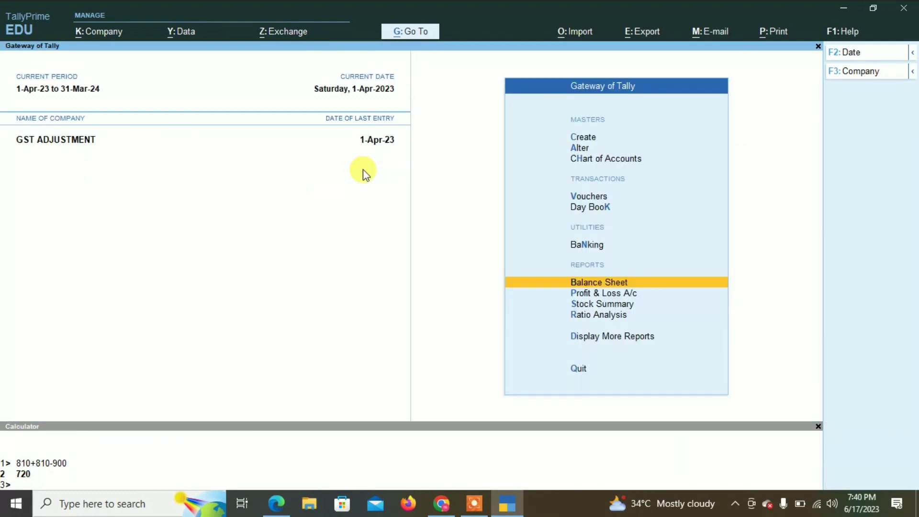